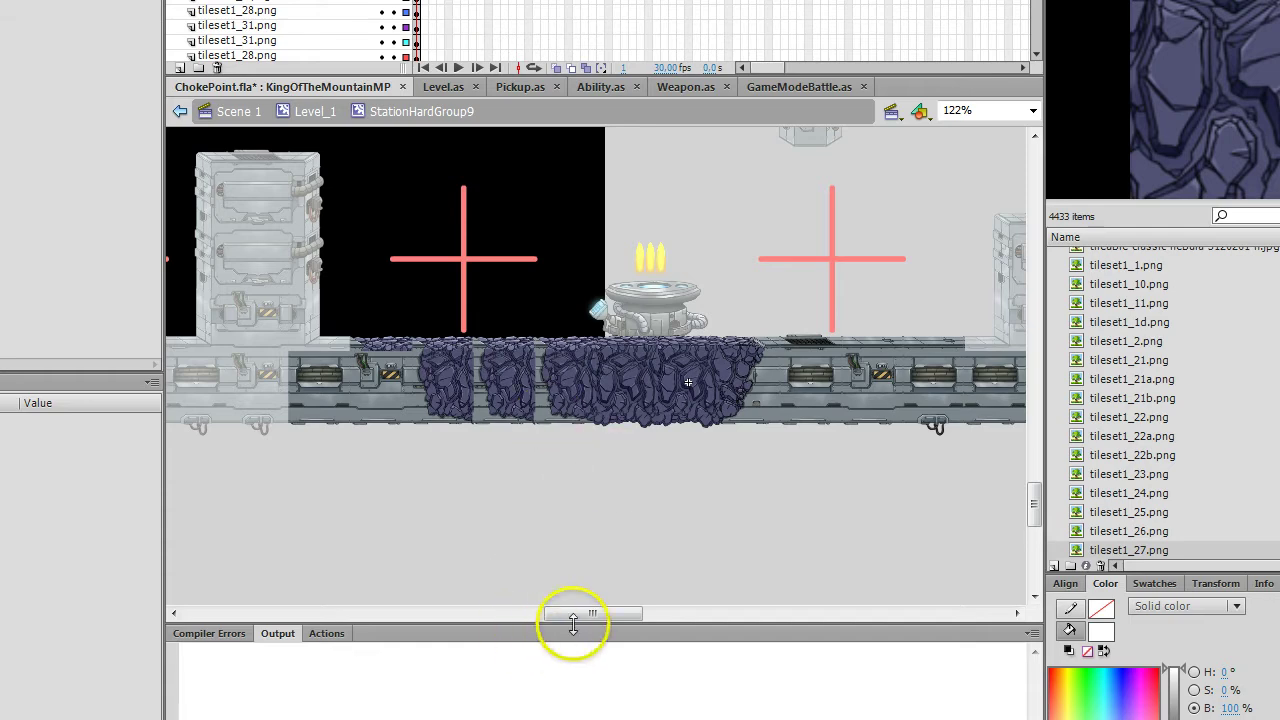
# Drag rail tiles and the hidden object beneath them out of the platform, undoing each move
pyautogui.moveTo(572, 614)
pyautogui.mouseDown()
pyautogui.moveTo(663, 615)
pyautogui.moveTo(586, 615)
pyautogui.moveTo(582, 636)
pyautogui.mouseUp()
pyautogui.moveTo(547, 493); pyautogui.dragTo(513, 459)
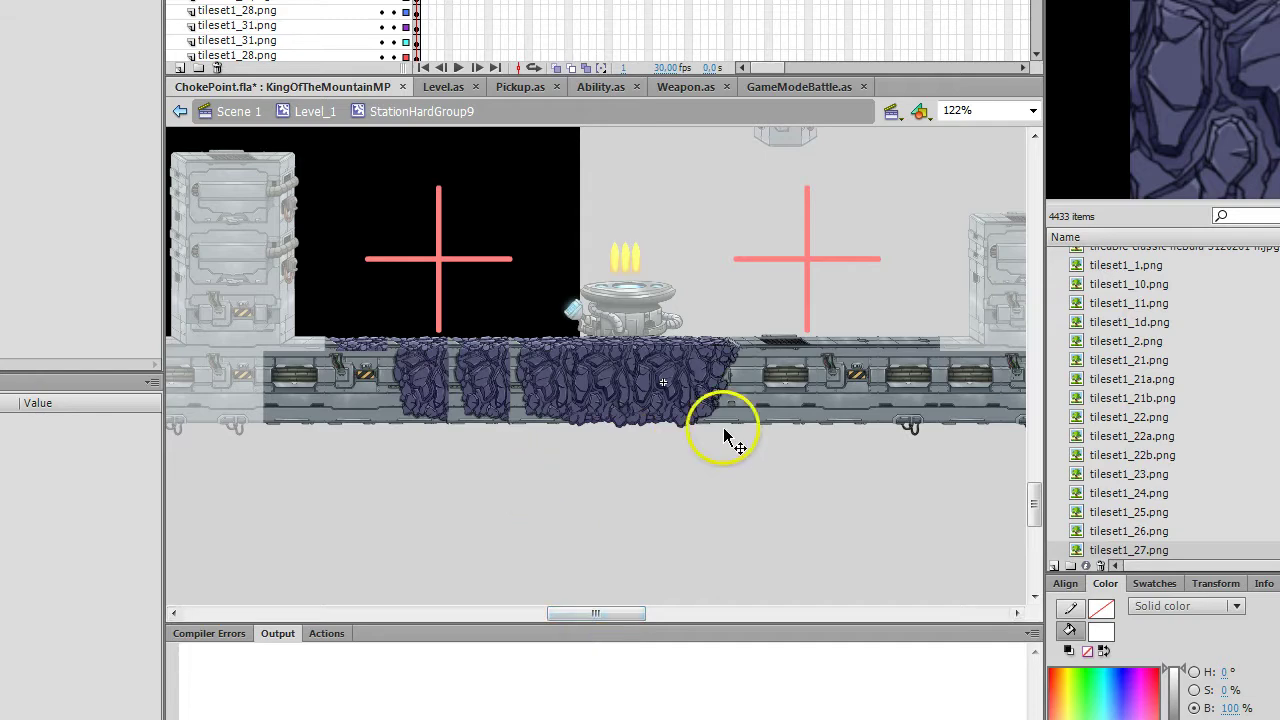
pyautogui.moveTo(600, 614); pyautogui.dragTo(609, 614)
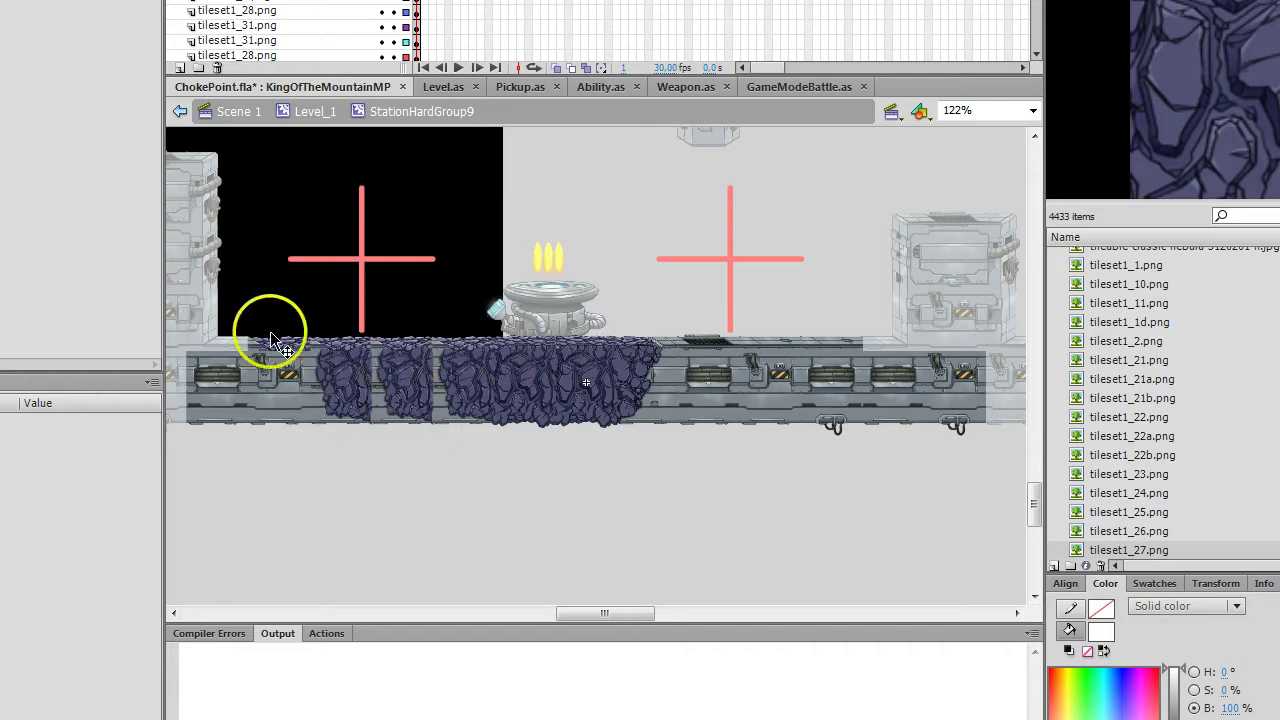
pyautogui.click(719, 474)
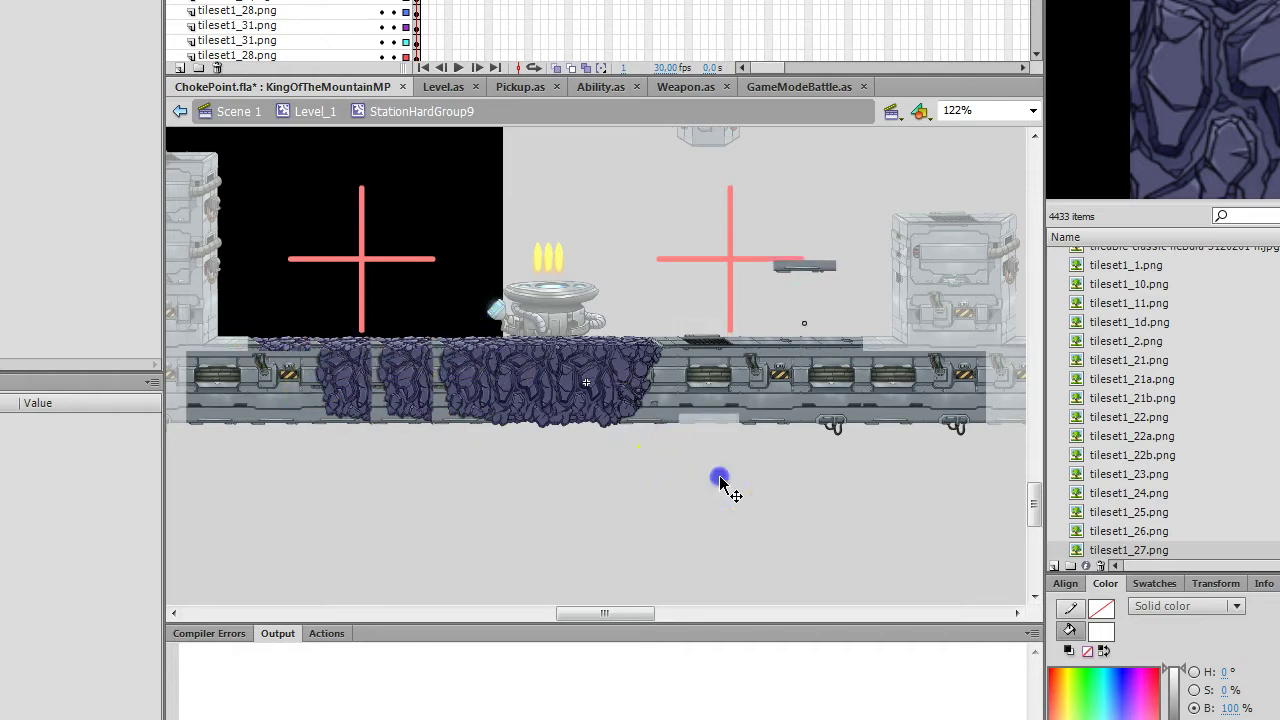
pyautogui.moveTo(706, 527); pyautogui.dragTo(706, 527)
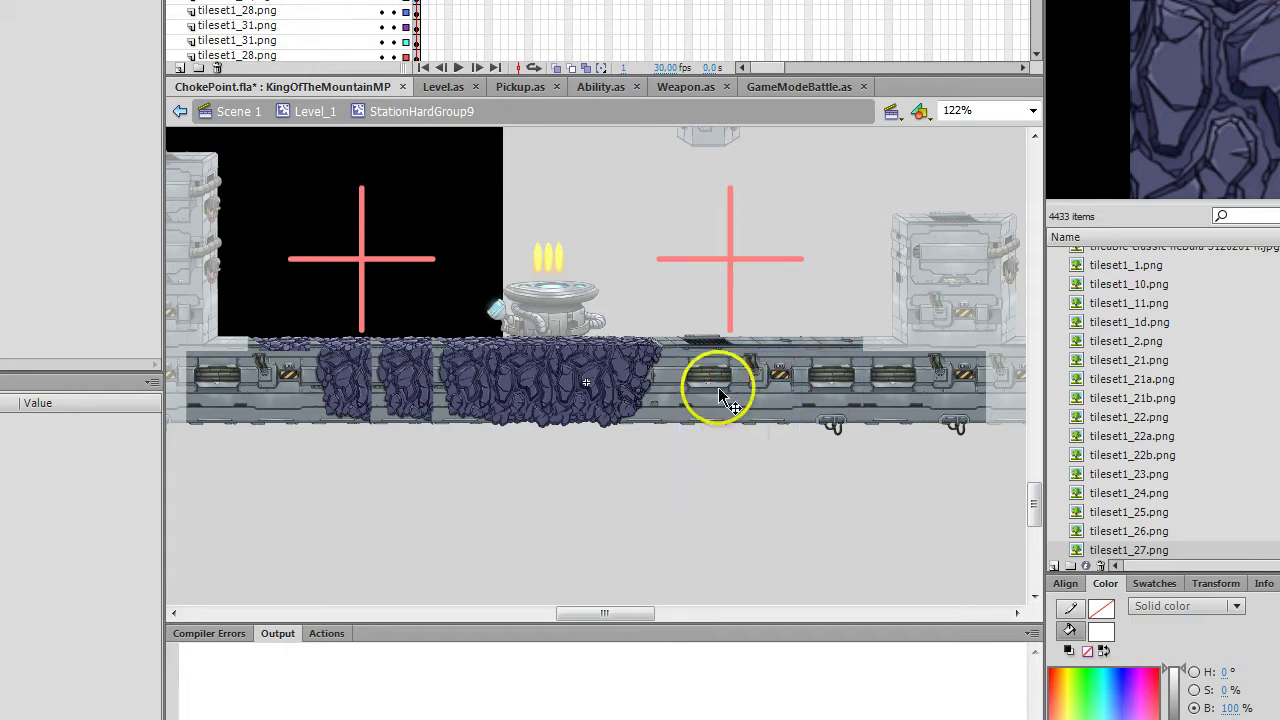
pyautogui.moveTo(720, 389); pyautogui.dragTo(718, 470)
pyautogui.hotkey('ctrl', 'z')
pyautogui.moveTo(770, 390); pyautogui.dragTo(768, 455)
pyautogui.hotkey('ctrl', 'z')
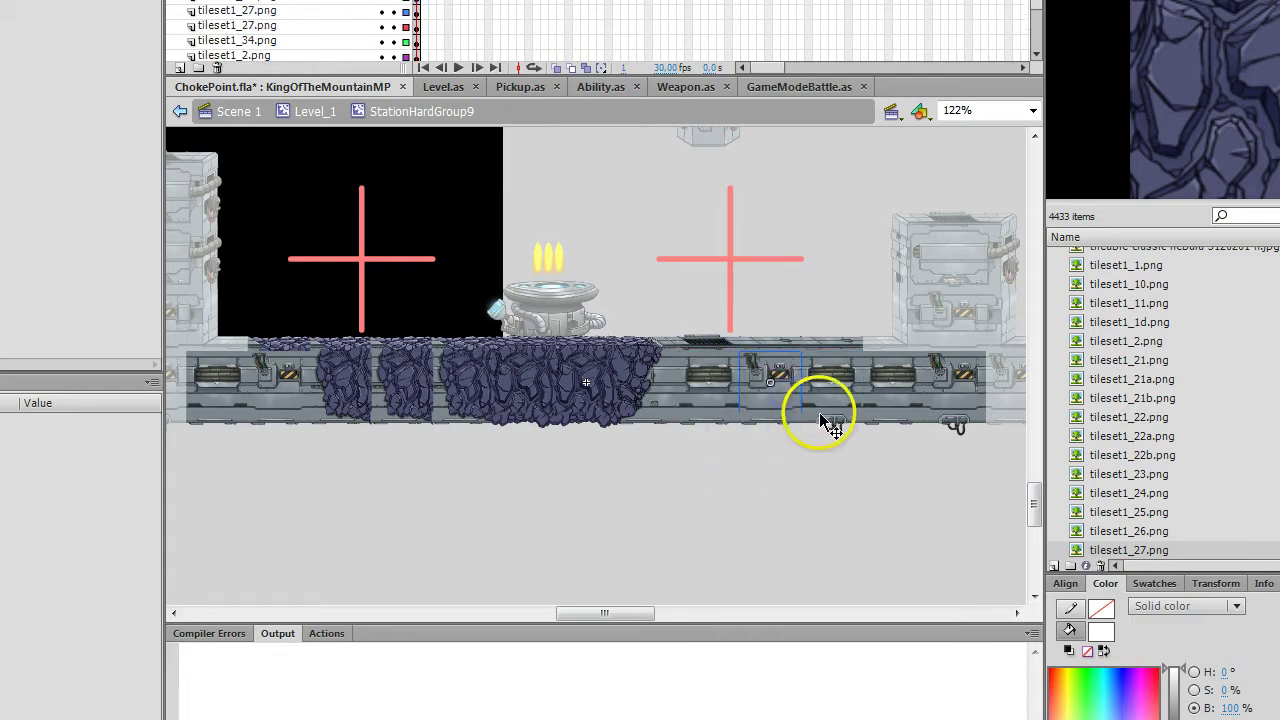
pyautogui.moveTo(819, 412); pyautogui.dragTo(849, 486)
pyautogui.hotkey('ctrl', 'z')
pyautogui.moveTo(812, 442); pyautogui.dragTo(768, 480)
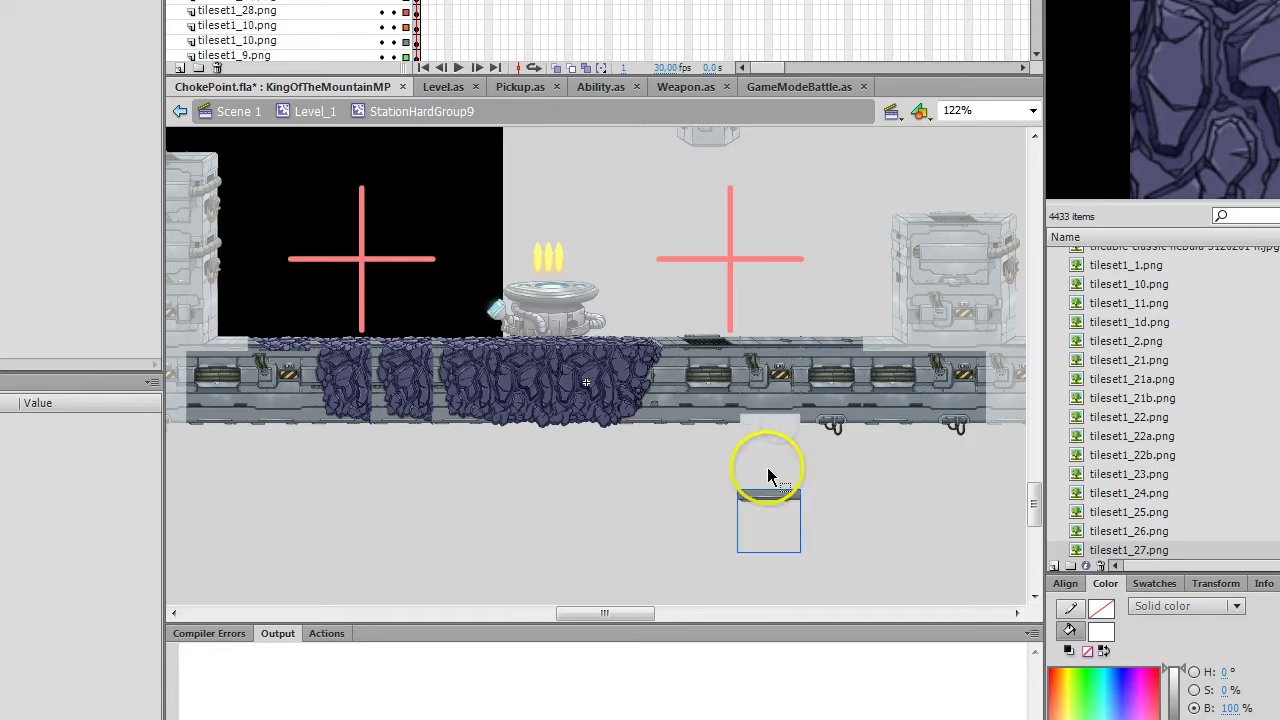
pyautogui.hotkey('ctrl', 'z')
pyautogui.moveTo(720, 440); pyautogui.dragTo(715, 505)
pyautogui.hotkey('ctrl', 'z')
pyautogui.moveTo(957, 443); pyautogui.dragTo(943, 509)
pyautogui.hotkey('ctrl', 'z')
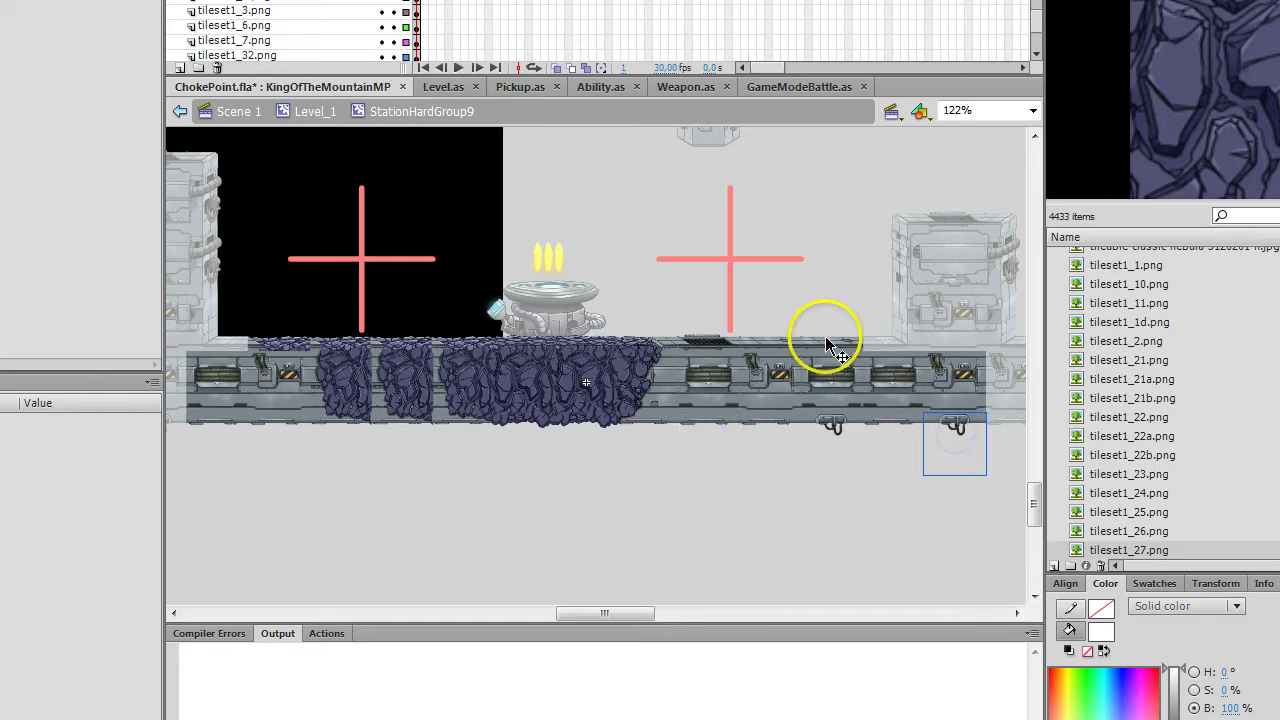
pyautogui.moveTo(829, 343); pyautogui.dragTo(829, 286)
pyautogui.hotkey('ctrl', 'z')
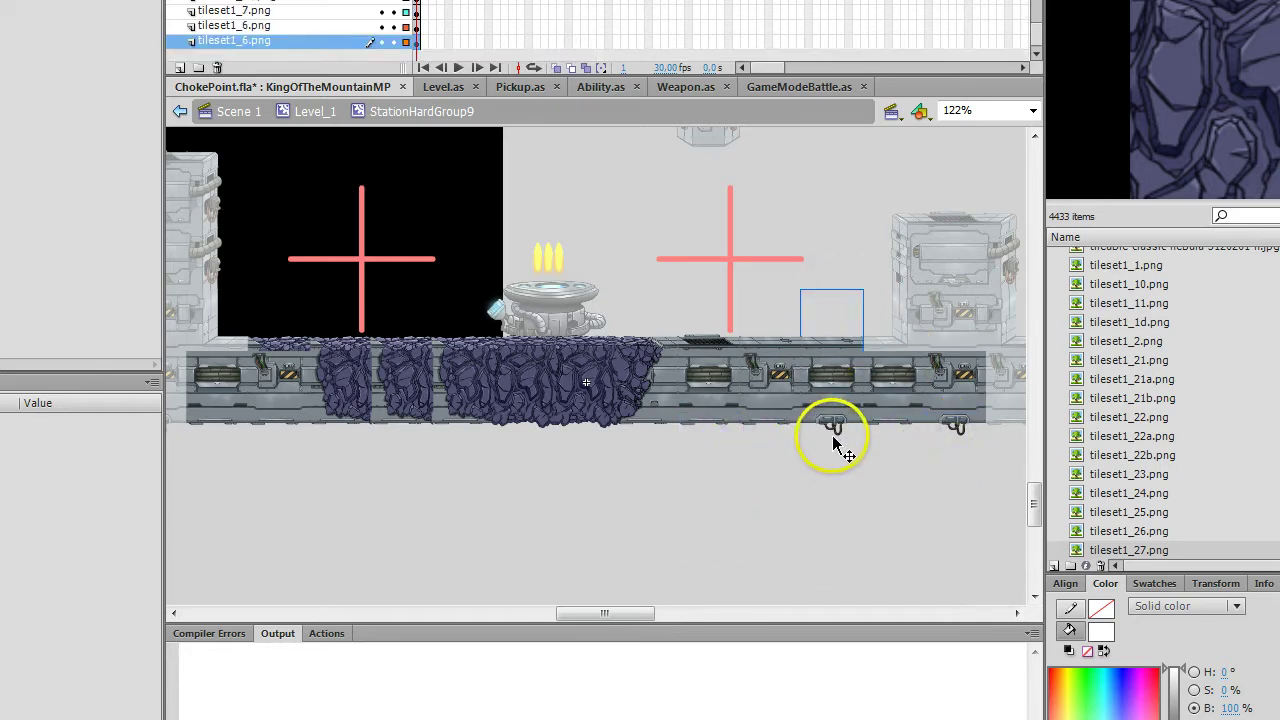
pyautogui.click(737, 471)
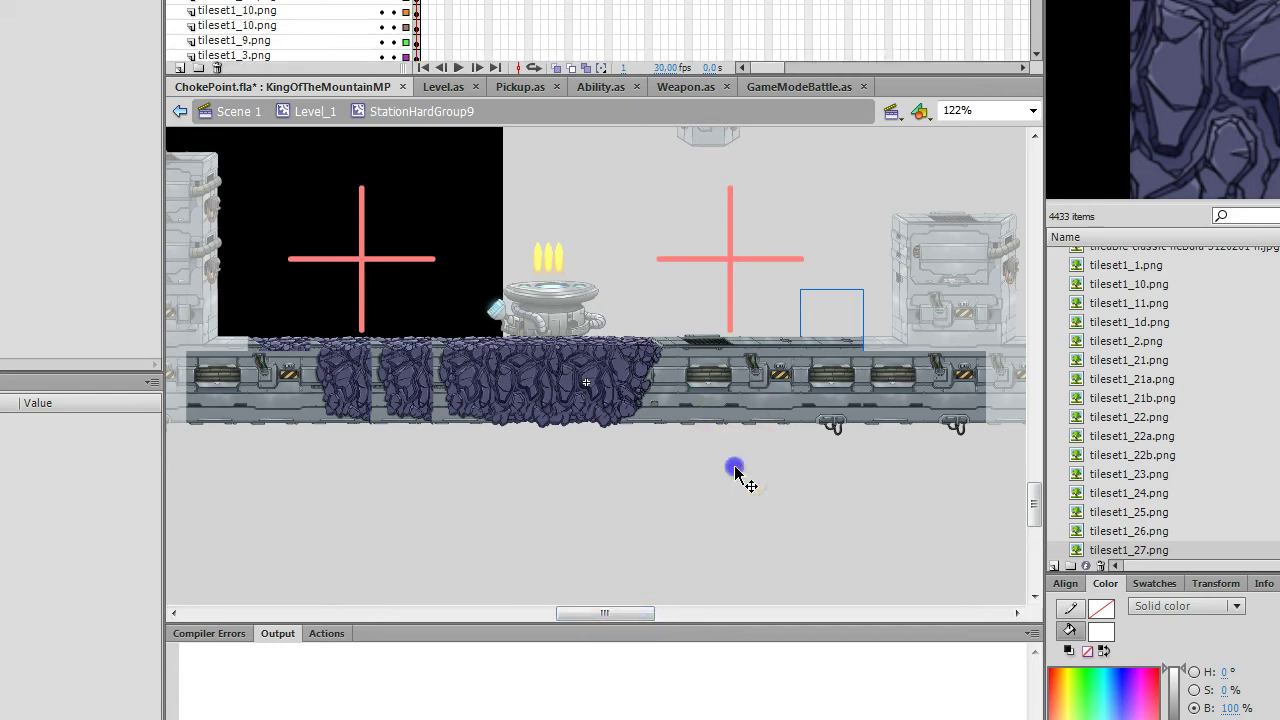
pyautogui.click(634, 543)
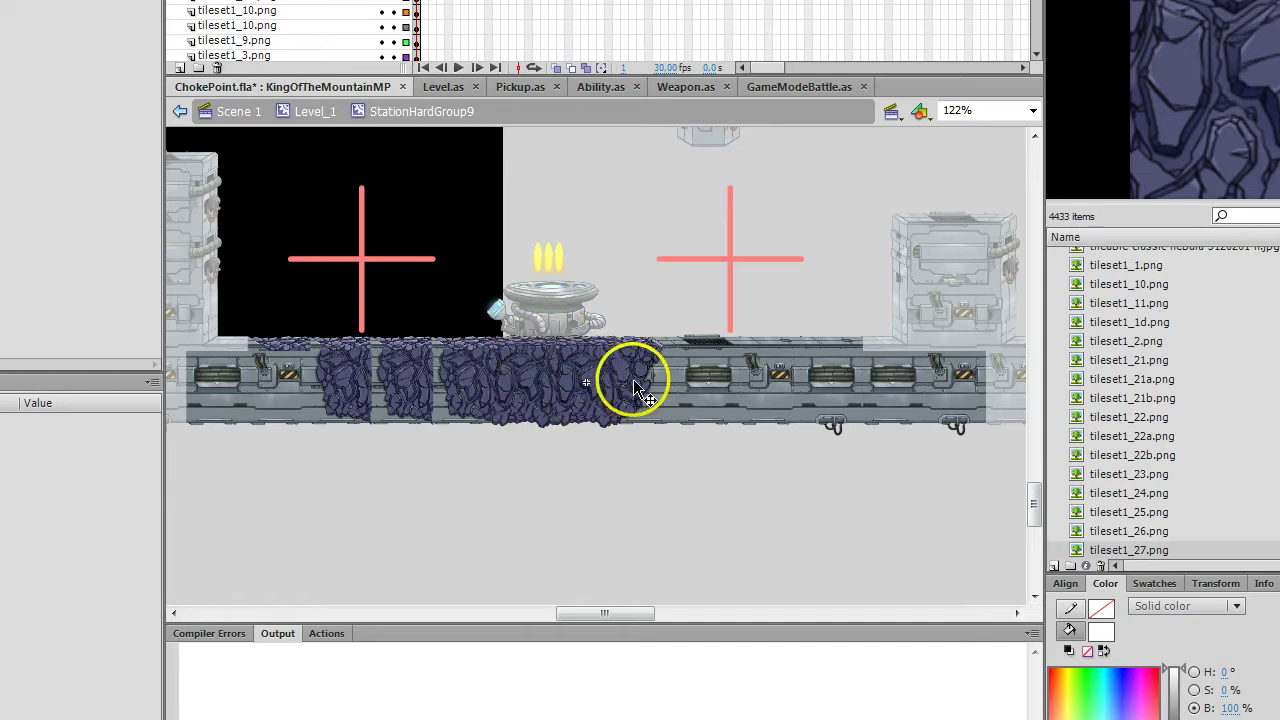
# Zoom in on the rock edge and pull rock tiles out of their gaps, then put them back
pyautogui.press('z')
pyautogui.click(666, 365)
pyautogui.click(534, 420)
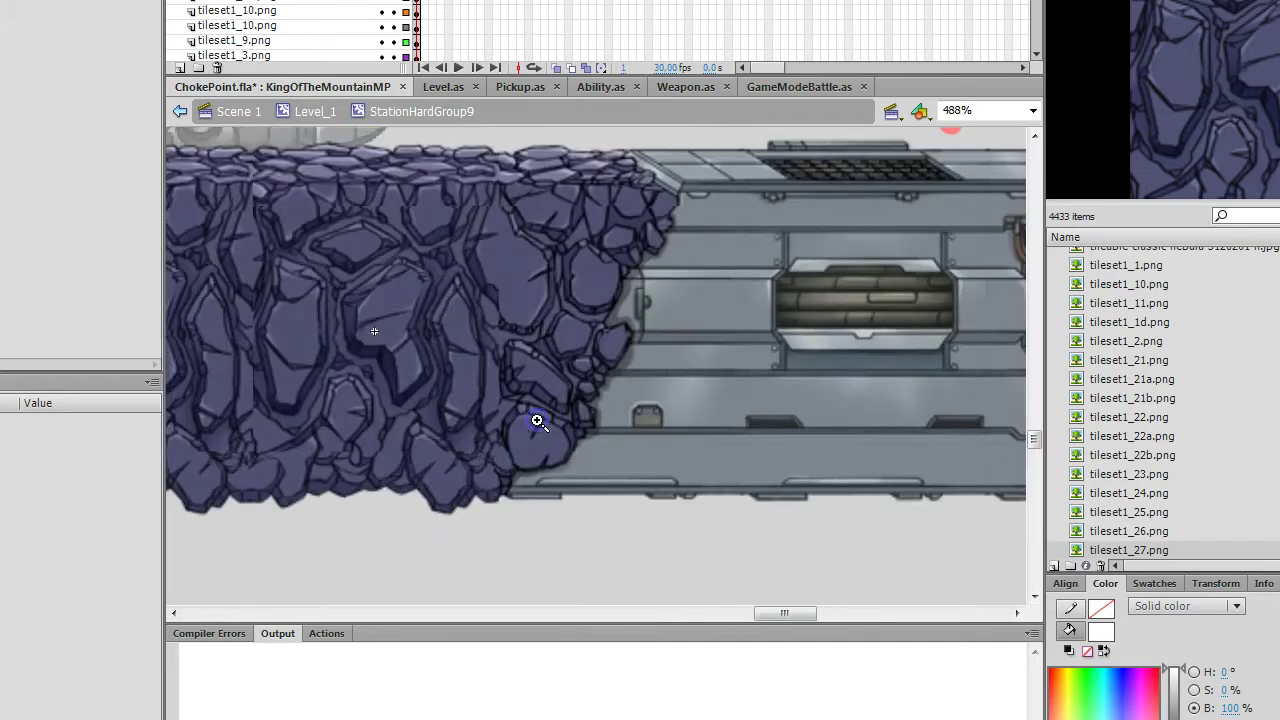
pyautogui.keyDown('alt'); pyautogui.click(673, 354); pyautogui.keyUp('alt')
pyautogui.press('v')
pyautogui.moveTo(567, 333)
pyautogui.mouseDown()
pyautogui.moveTo(588, 223)
pyautogui.moveTo(563, 440)
pyautogui.moveTo(586, 514)
pyautogui.mouseUp()
pyautogui.moveTo(749, 612); pyautogui.dragTo(709, 615)
pyautogui.moveTo(330, 280); pyautogui.dragTo(360, 262)
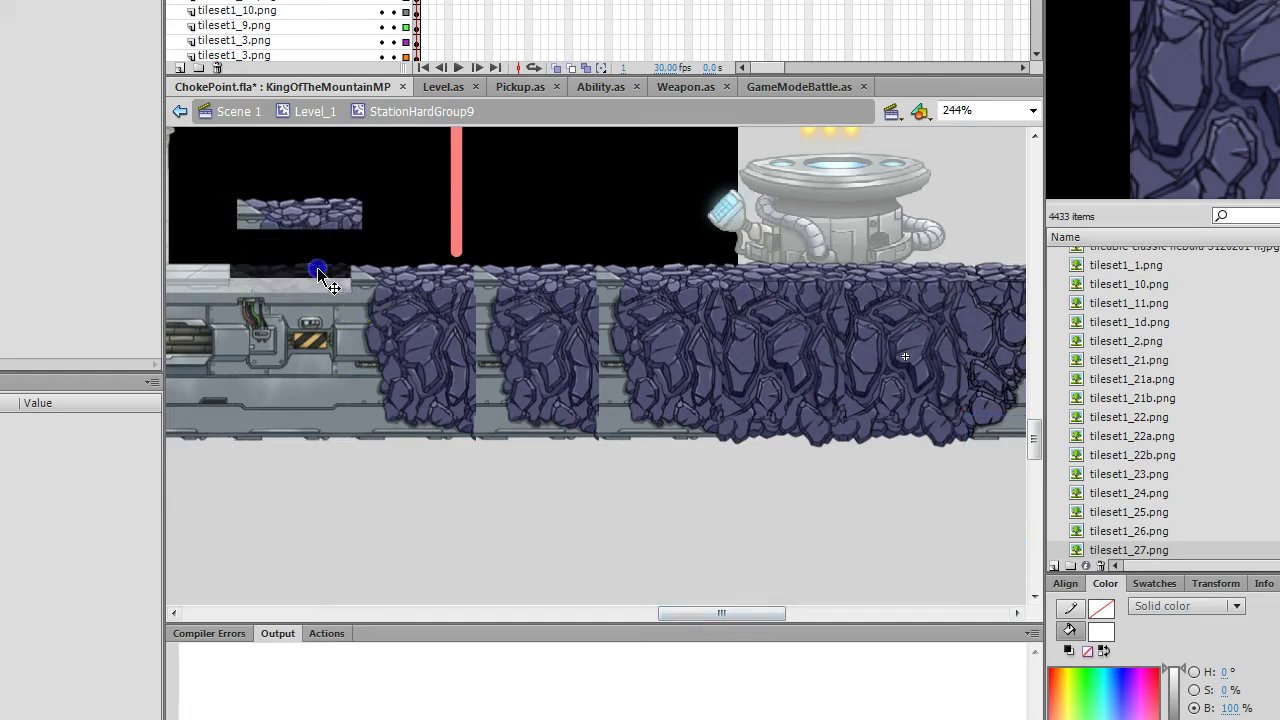
pyautogui.moveTo(362, 442); pyautogui.dragTo(712, 358)
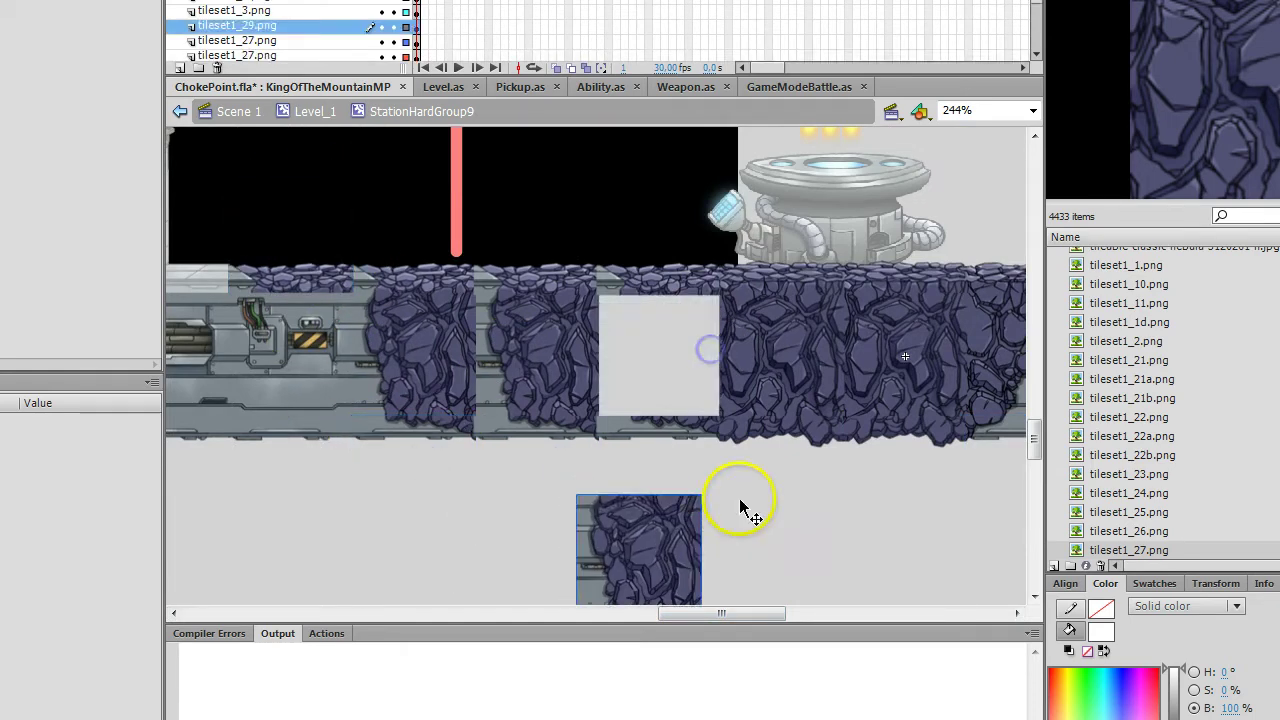
pyautogui.moveTo(735, 497); pyautogui.dragTo(780, 363)
pyautogui.moveTo(672, 378); pyautogui.dragTo(655, 535)
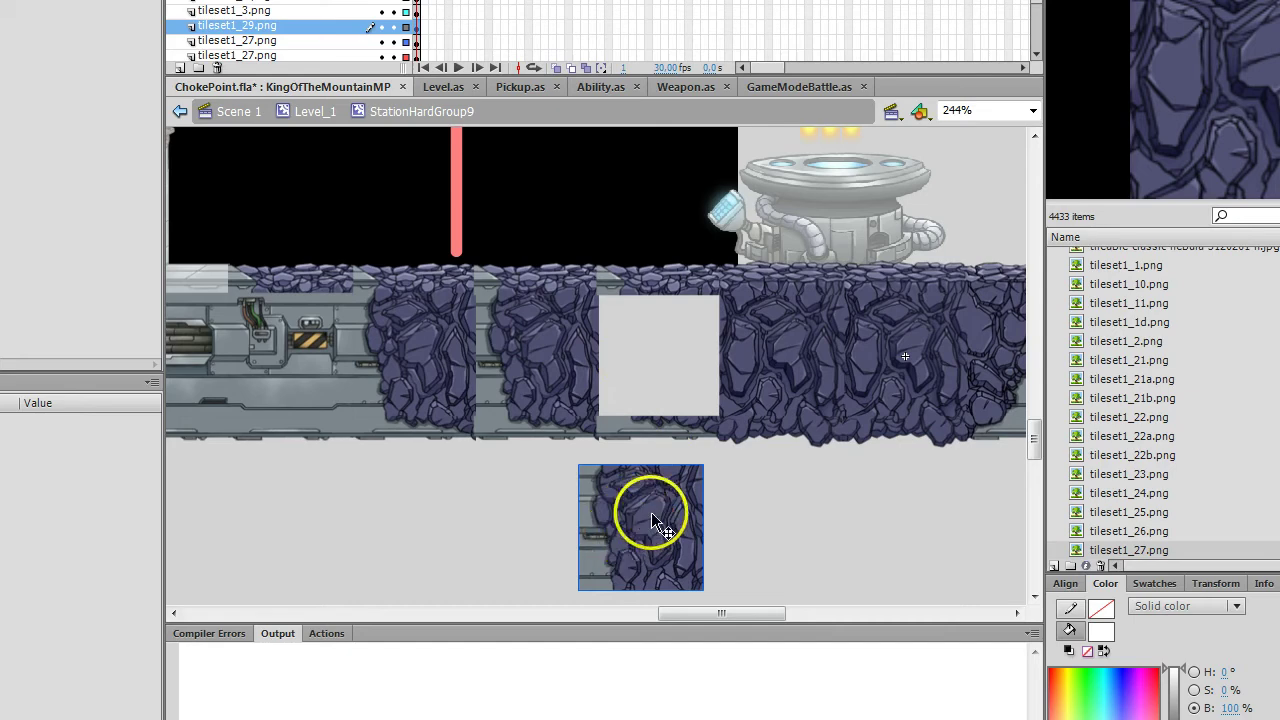
pyautogui.moveTo(648, 512); pyautogui.dragTo(697, 362)
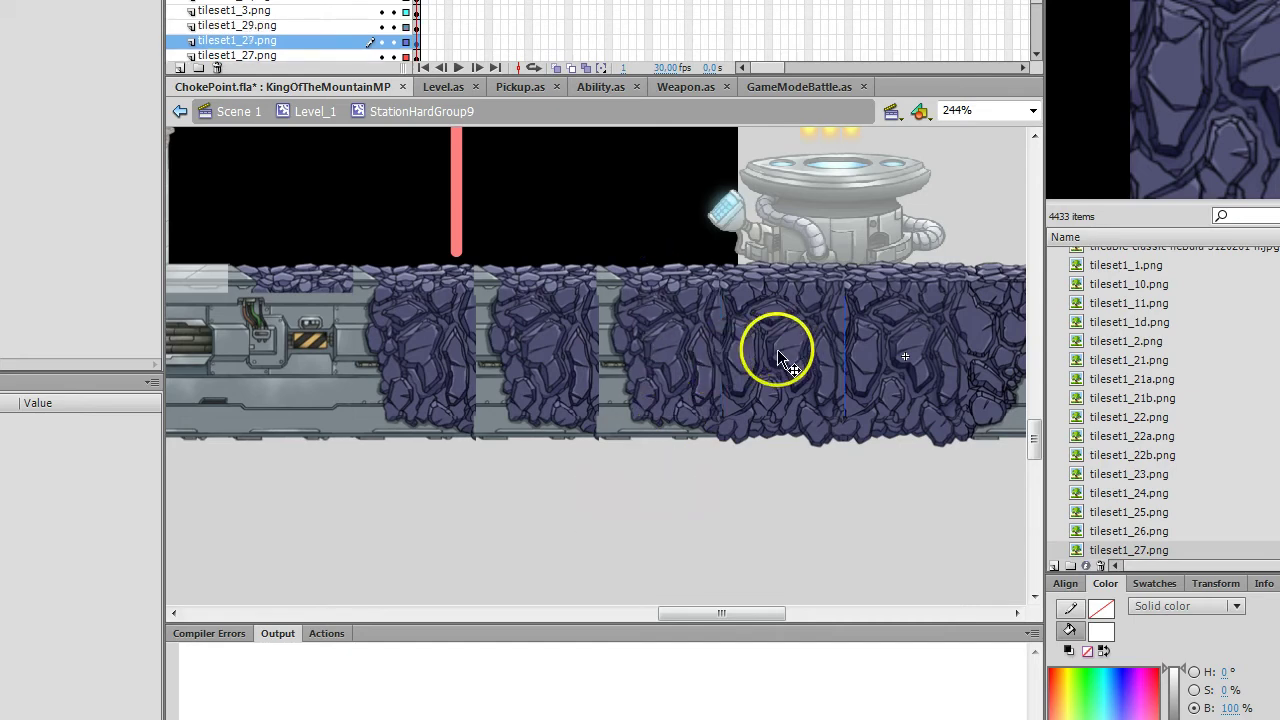
pyautogui.moveTo(777, 349); pyautogui.dragTo(716, 530)
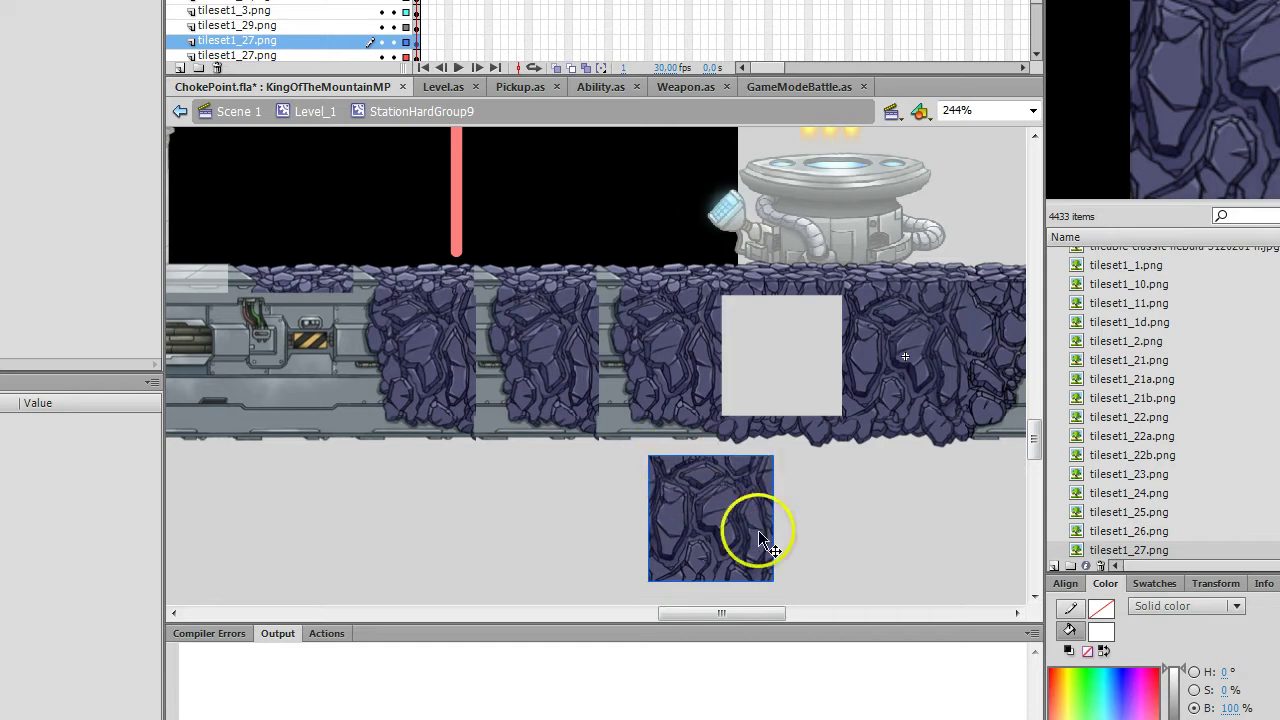
pyautogui.hotkey('ctrl', 'z')
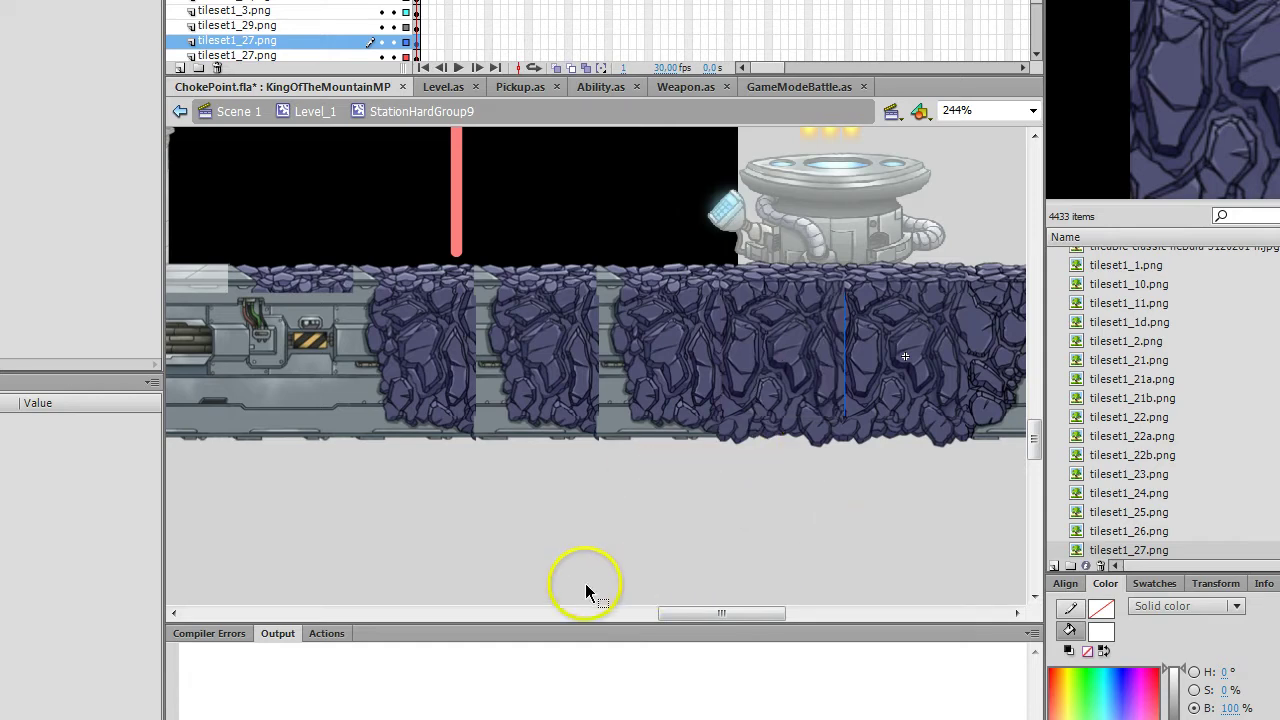
pyautogui.moveTo(688, 613); pyautogui.dragTo(722, 613)
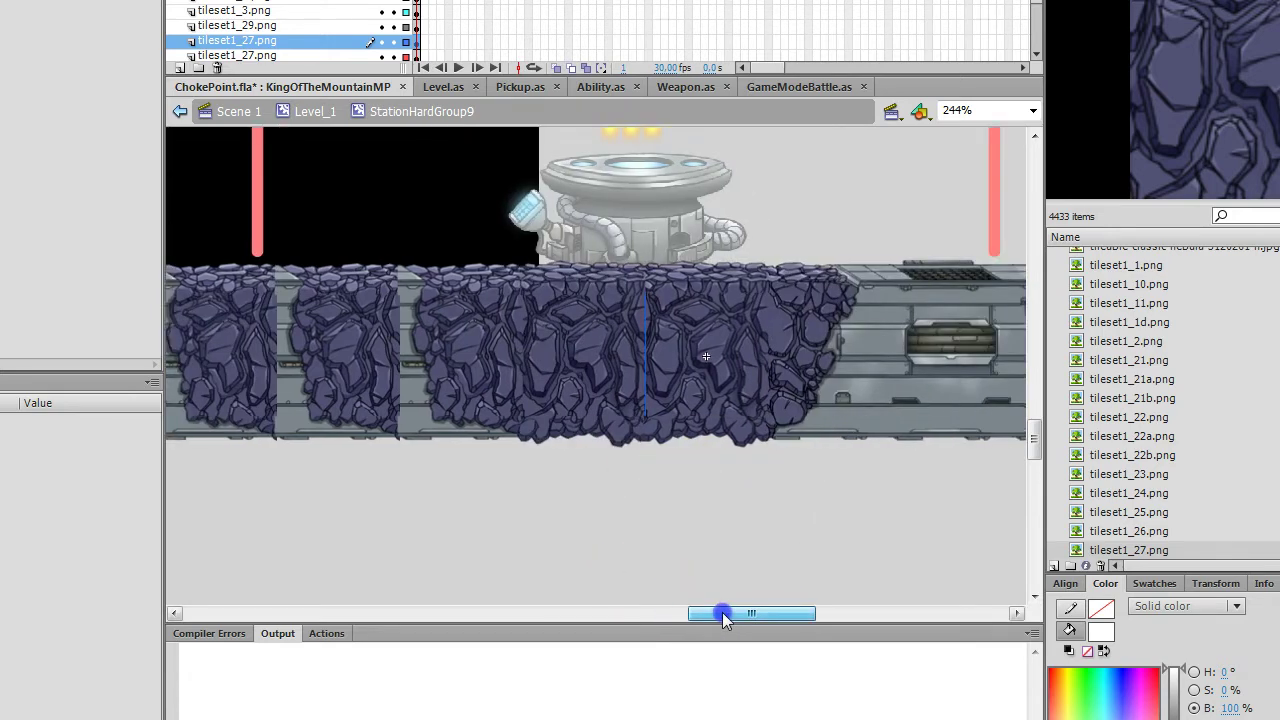
# Swap a metal rail tile's bitmap for rock tileset1_27.png, then undo the replacement
pyautogui.rightClick(733, 347)
pyautogui.click(1043, 500)
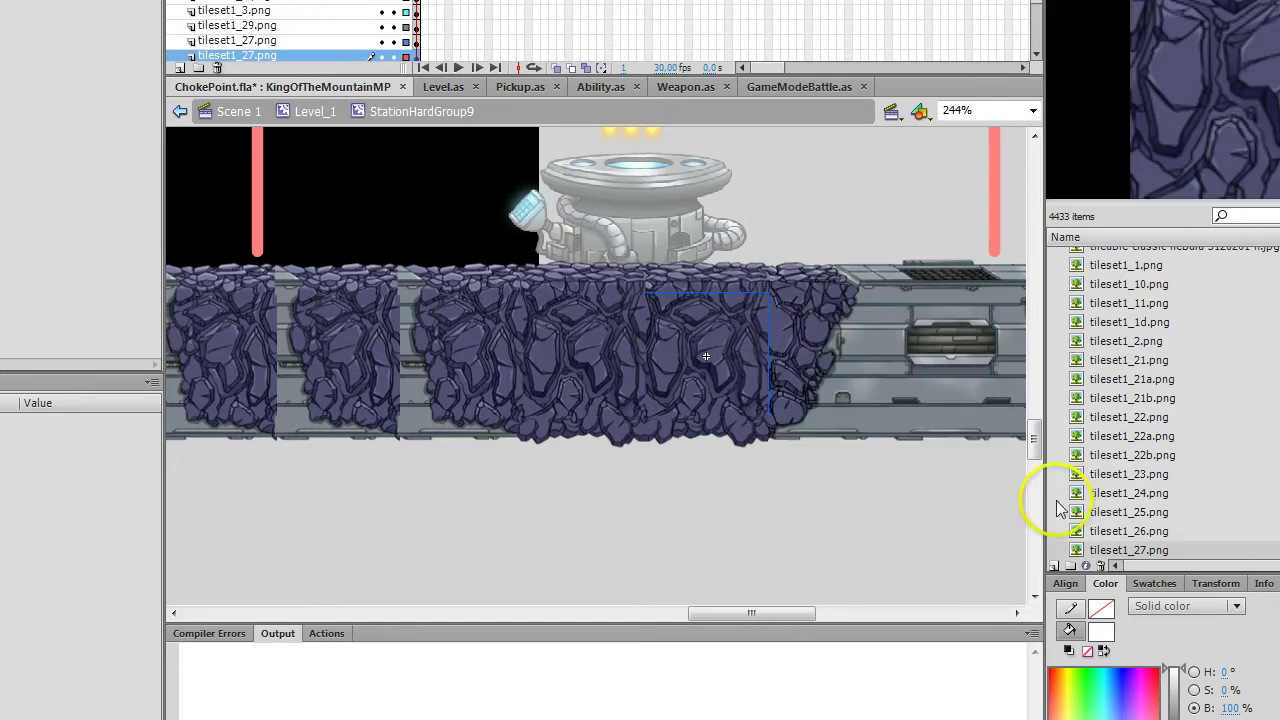
pyautogui.moveTo(749, 614); pyautogui.dragTo(806, 622)
pyautogui.click(693, 347)
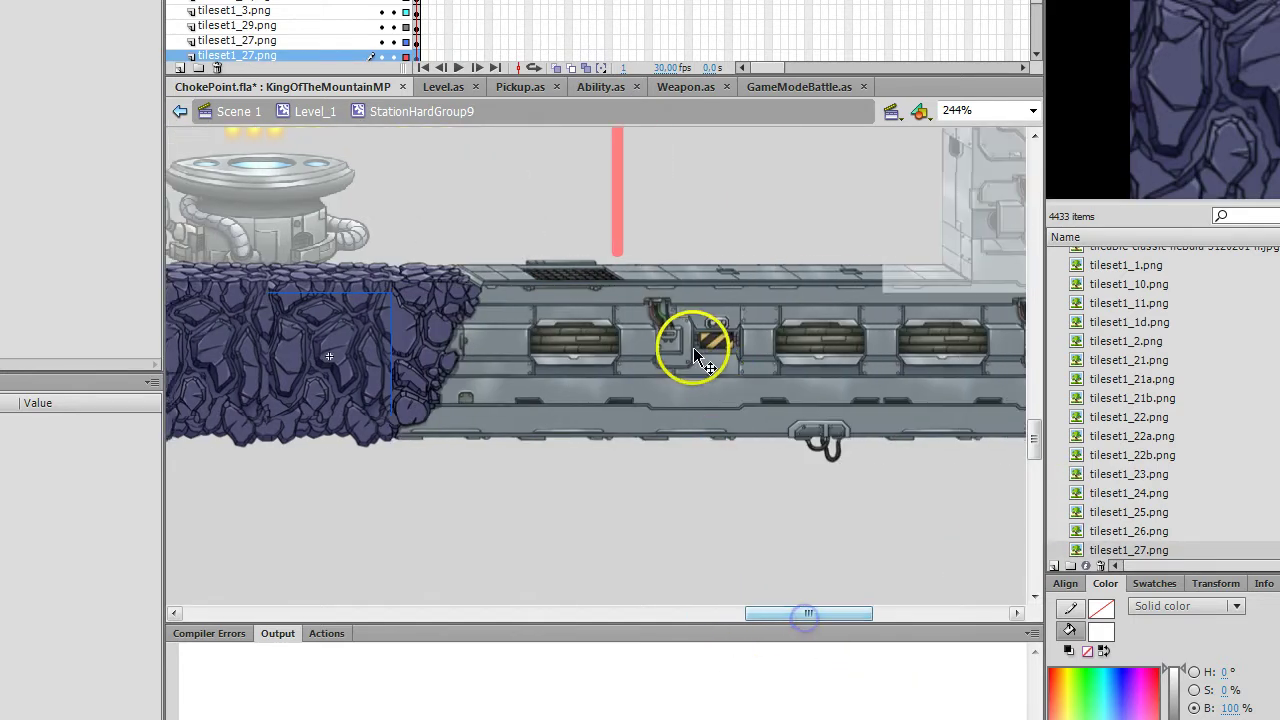
pyautogui.rightClick(687, 350)
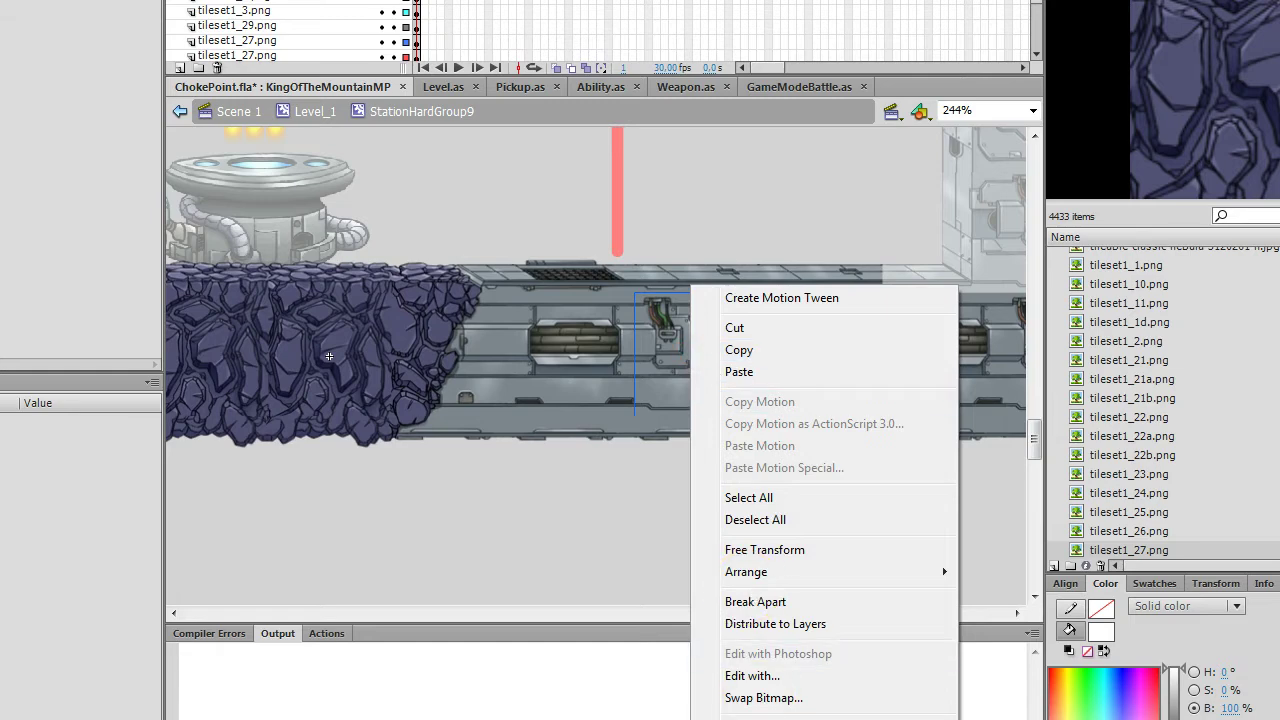
pyautogui.click(753, 698)
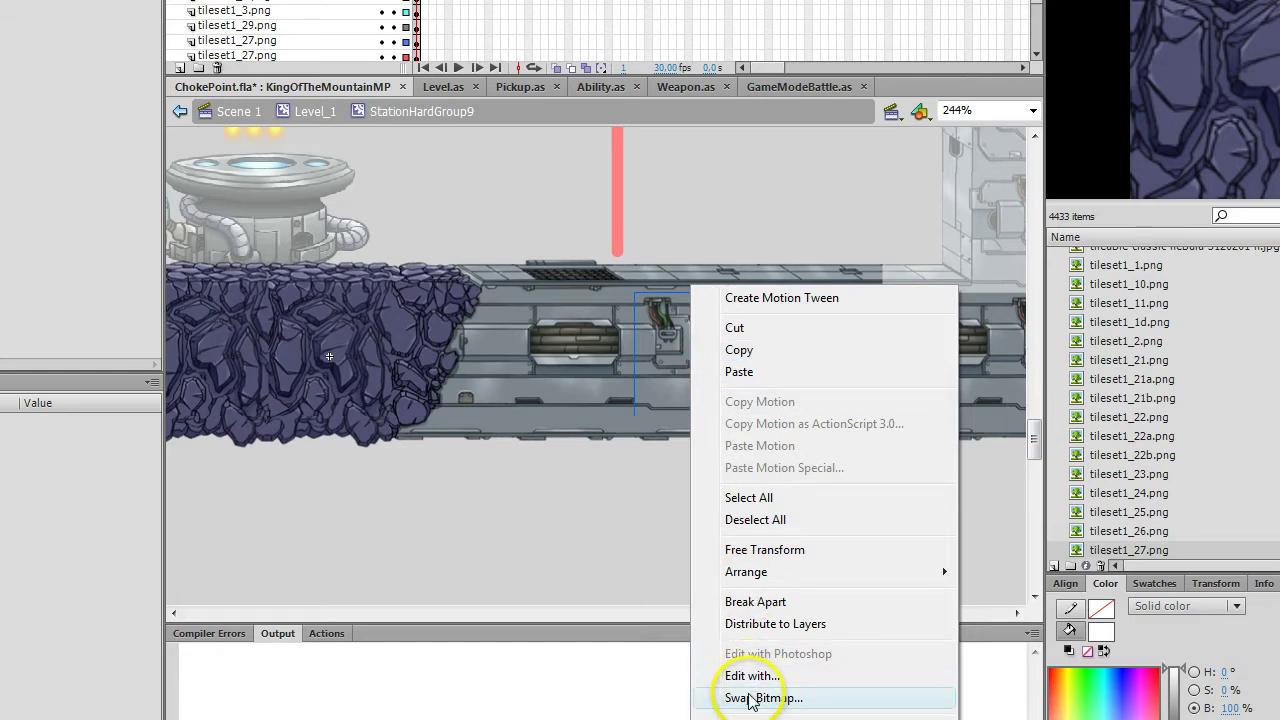
pyautogui.click(753, 698)
pyautogui.scroll(-1, 610, 380)
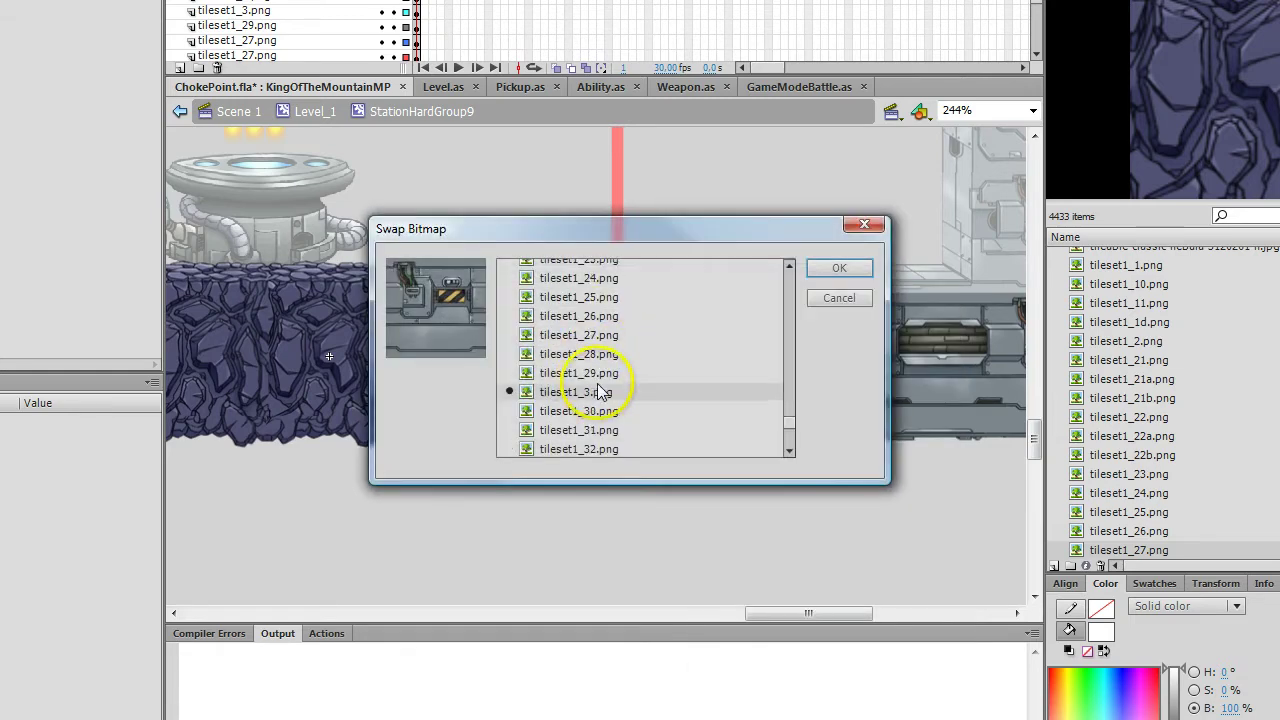
pyautogui.click(611, 337)
pyautogui.click(818, 271)
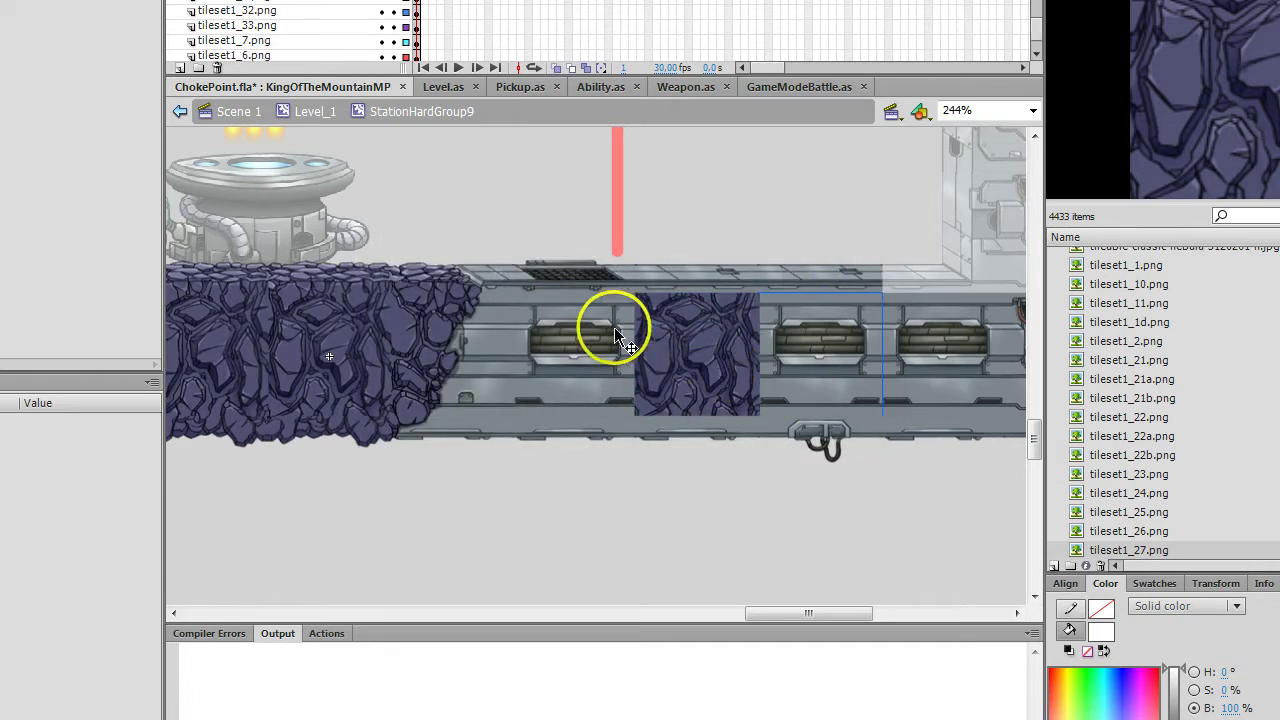
pyautogui.hotkey('ctrl', 'z')
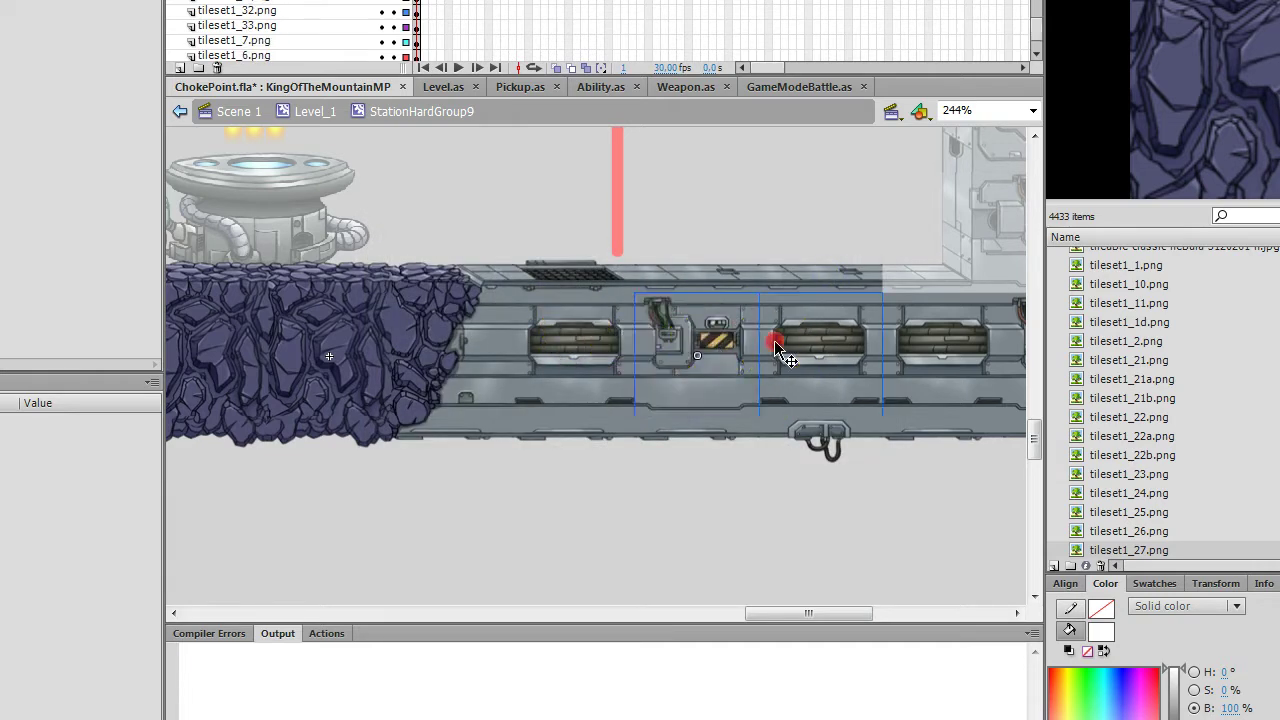
pyautogui.rightClick(774, 341)
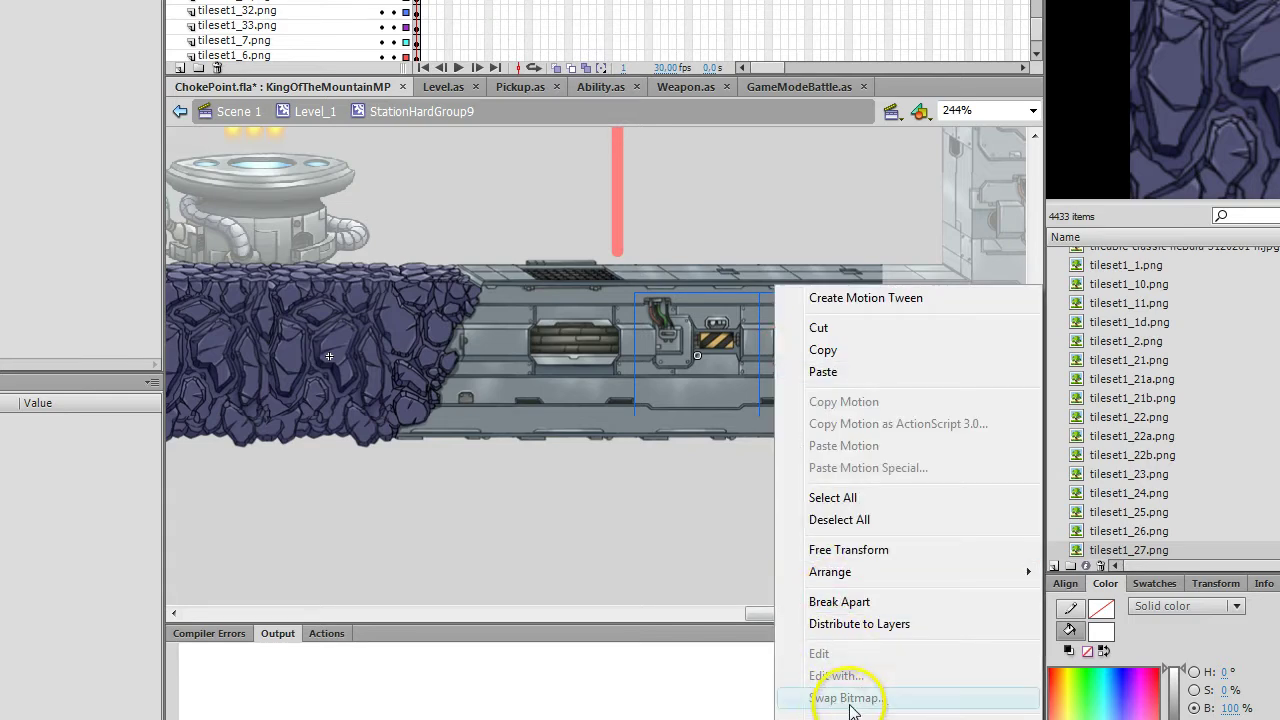
pyautogui.click(576, 334)
pyautogui.click(575, 541)
# Zoom out over the level and back in on the rock tiles
pyautogui.press('z')
pyautogui.keyDown('alt'); pyautogui.click(491, 476); pyautogui.keyUp('alt')
pyautogui.click(615, 347)
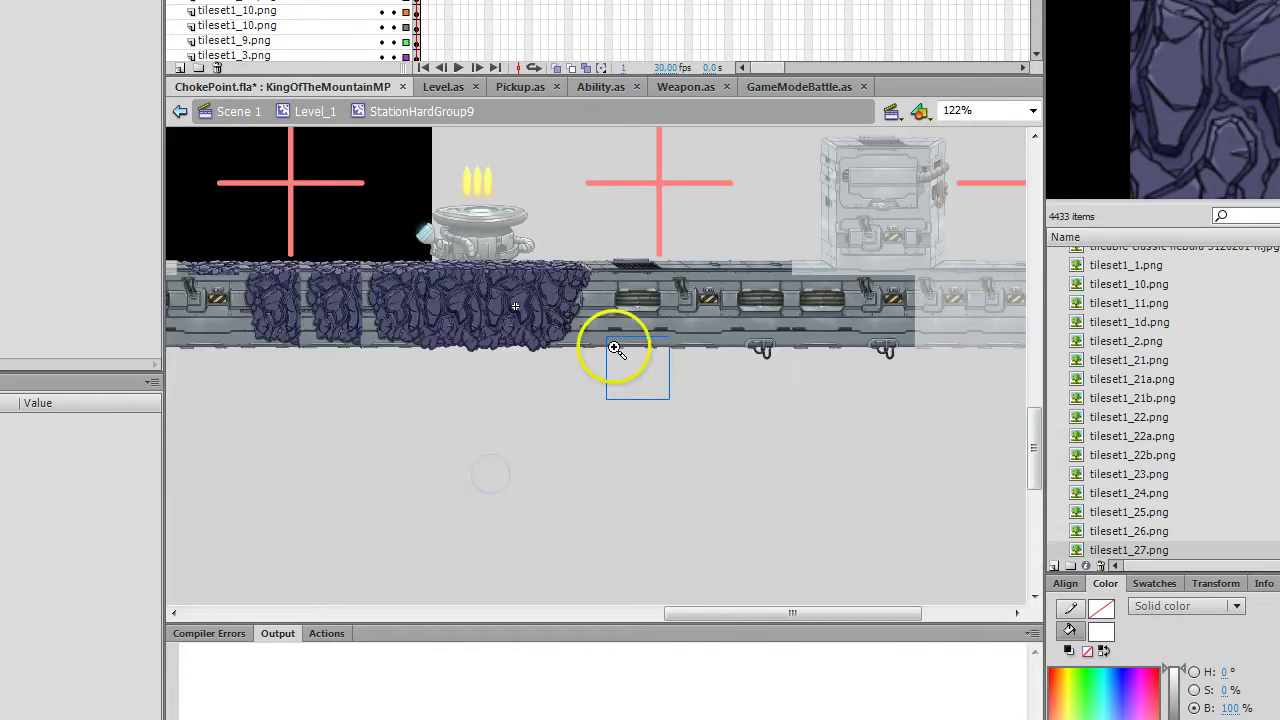
pyautogui.click(406, 494)
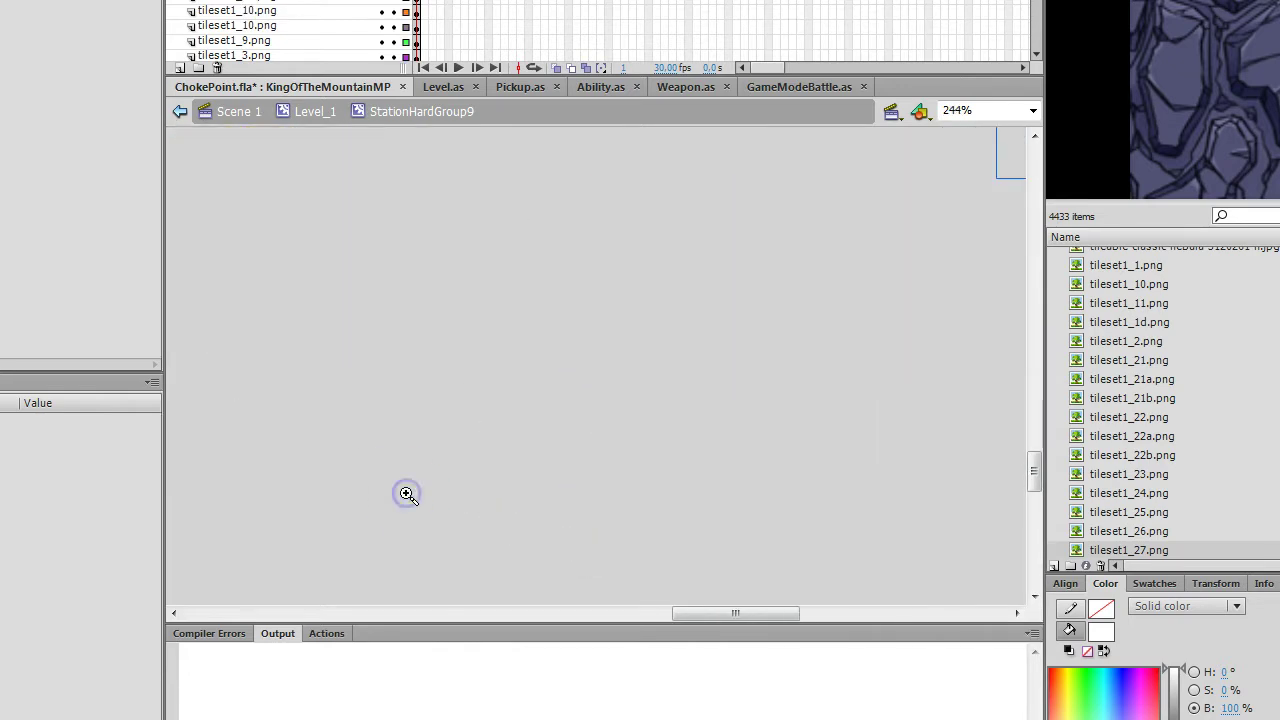
pyautogui.keyDown('alt'); pyautogui.click(666, 298); pyautogui.keyUp('alt')
pyautogui.keyDown('alt'); pyautogui.click(580, 348); pyautogui.keyUp('alt')
pyautogui.moveTo(471, 397); pyautogui.dragTo(846, 250)
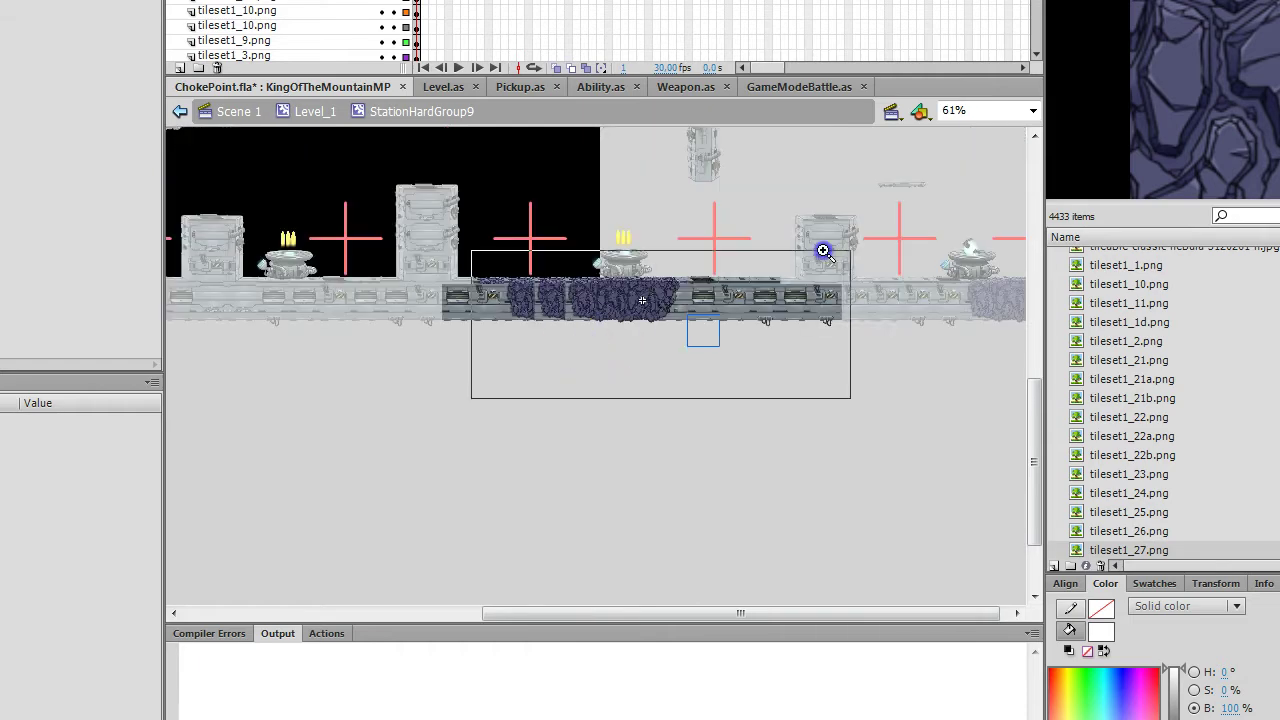
pyautogui.keyDown('alt'); pyautogui.click(610, 430); pyautogui.keyUp('alt')
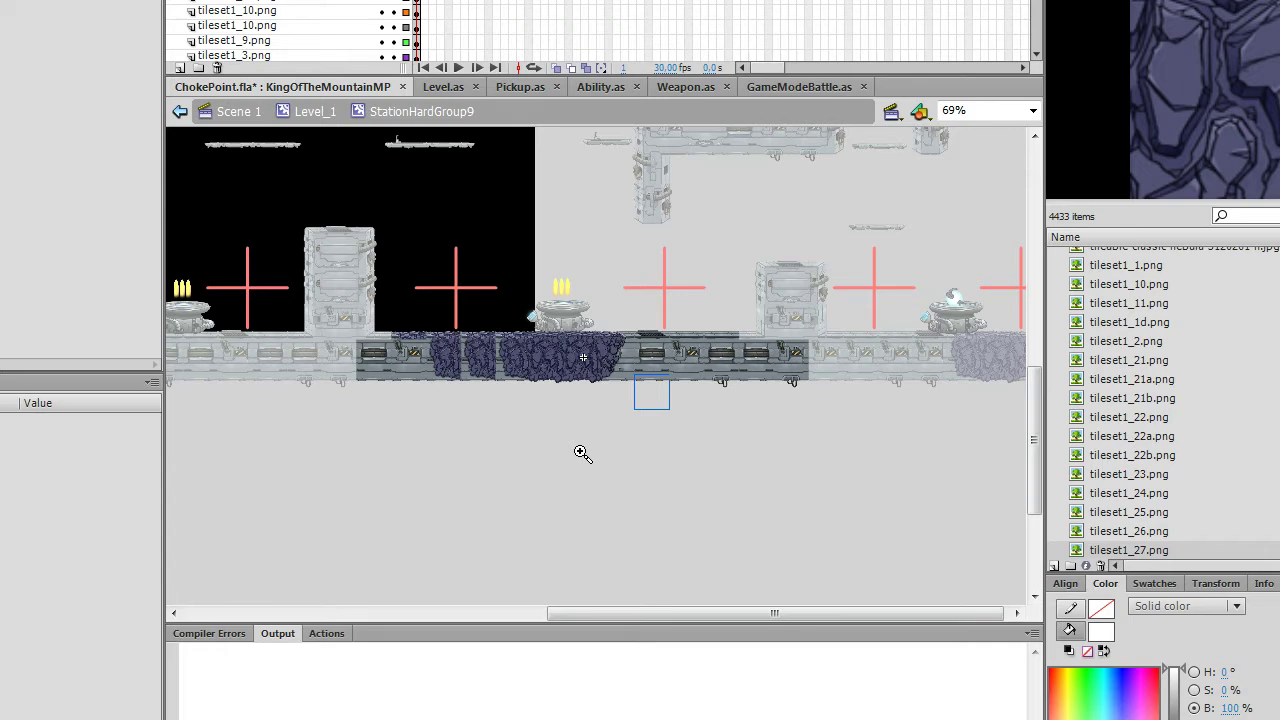
pyautogui.click(632, 432)
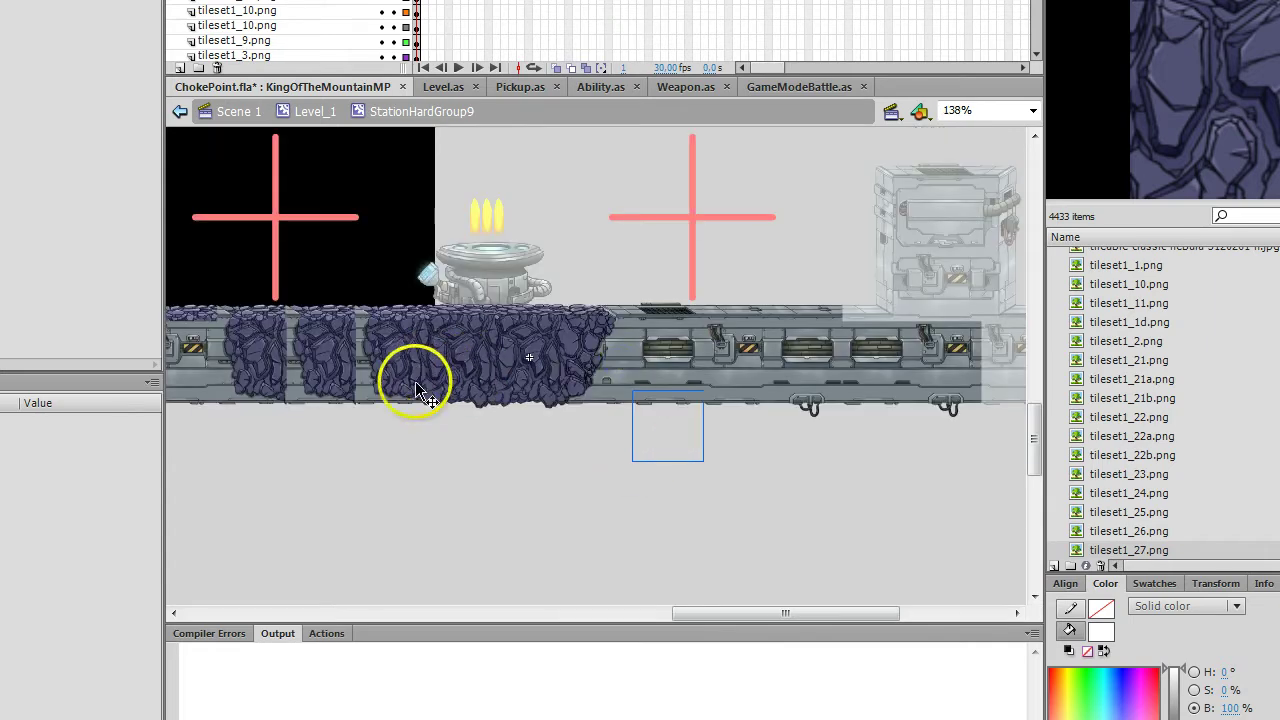
# Select single rock tiles, lifting one from the row, then bring up ChokePoint_ChangeTilesToRock.jsfl in UltraEdit
pyautogui.click(365, 463)
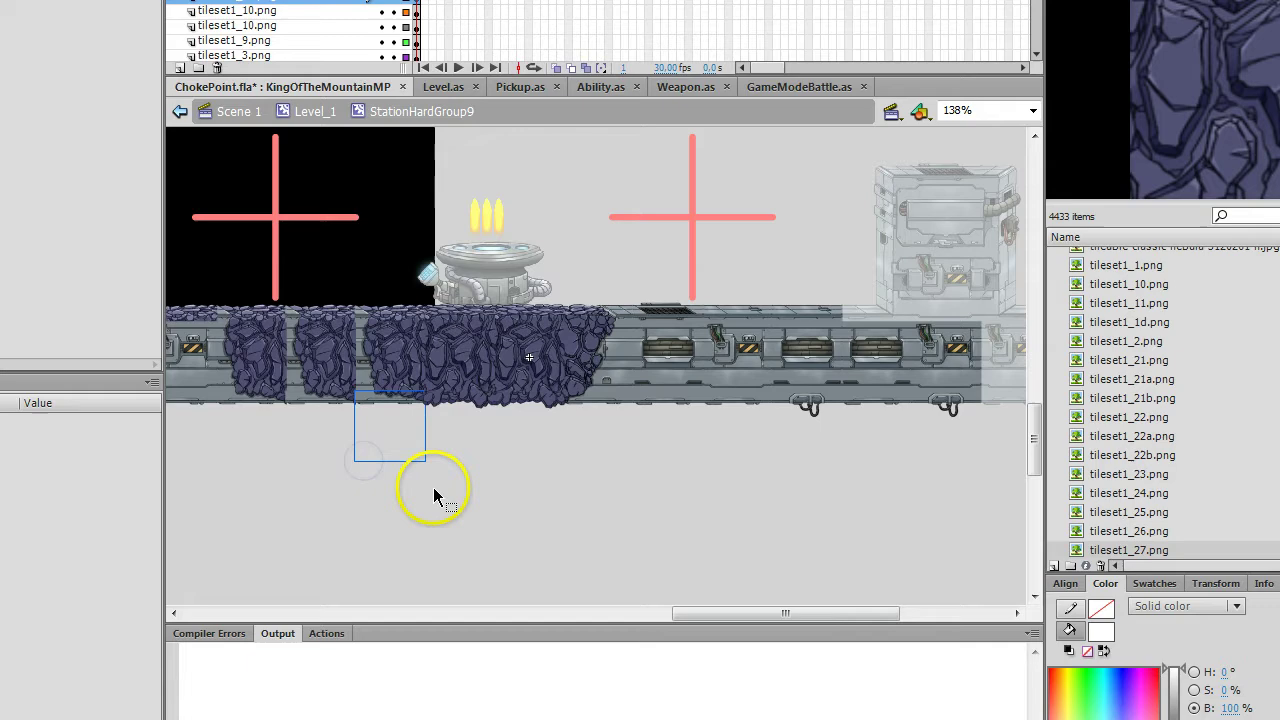
pyautogui.click(563, 518)
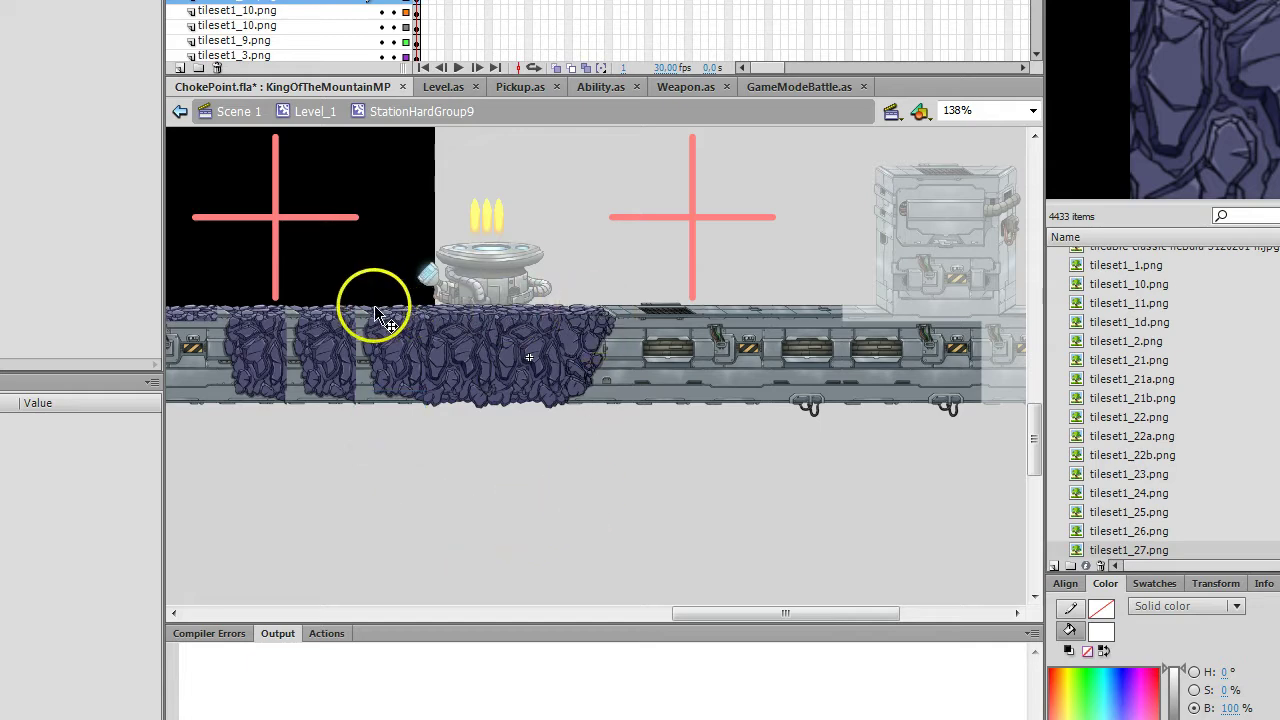
pyautogui.click(600, 300)
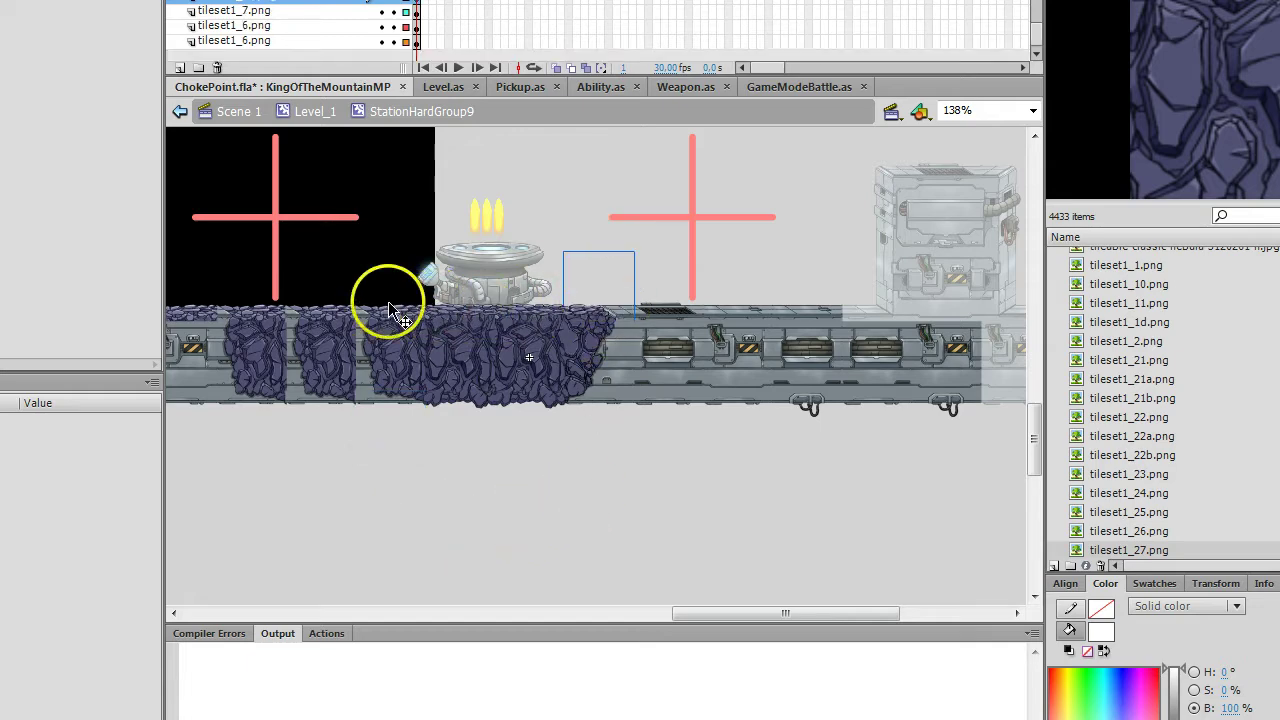
pyautogui.moveTo(470, 333)
pyautogui.mouseDown()
pyautogui.moveTo(468, 265)
pyautogui.moveTo(471, 486)
pyautogui.moveTo(460, 425)
pyautogui.mouseUp()
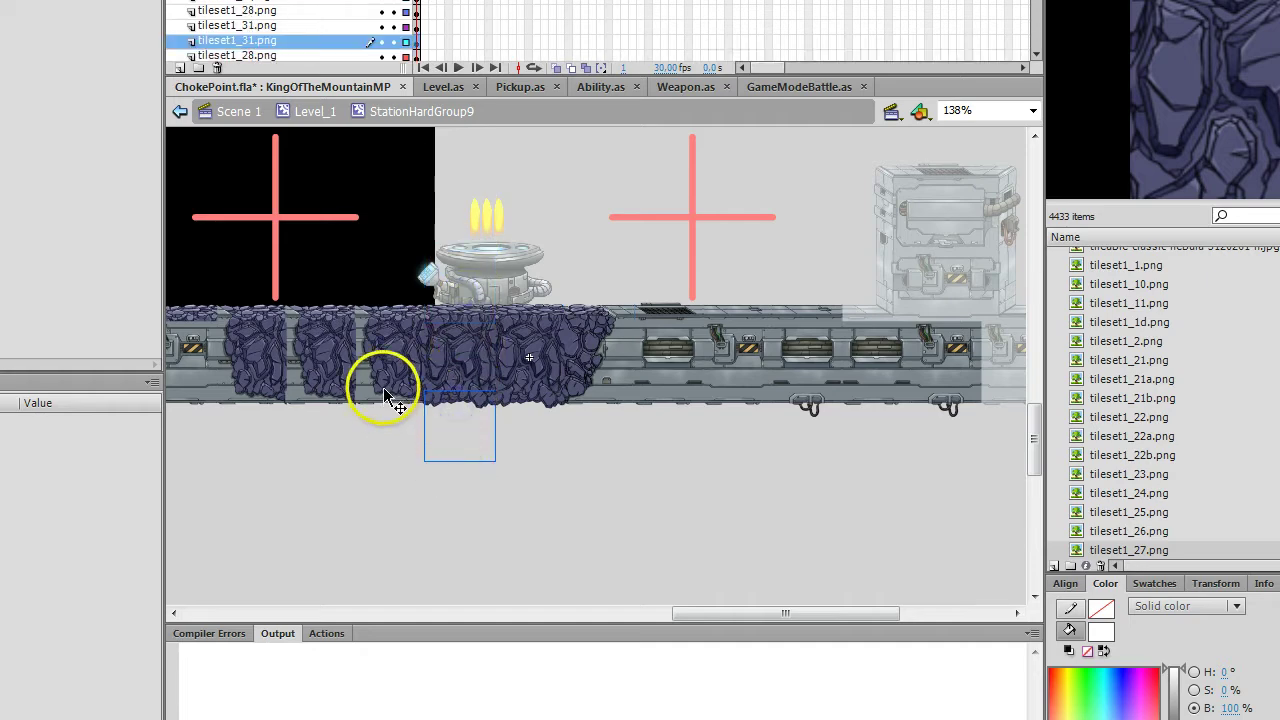
pyautogui.moveTo(385, 390)
pyautogui.mouseDown()
pyautogui.moveTo(380, 477)
pyautogui.moveTo(385, 392)
pyautogui.mouseUp()
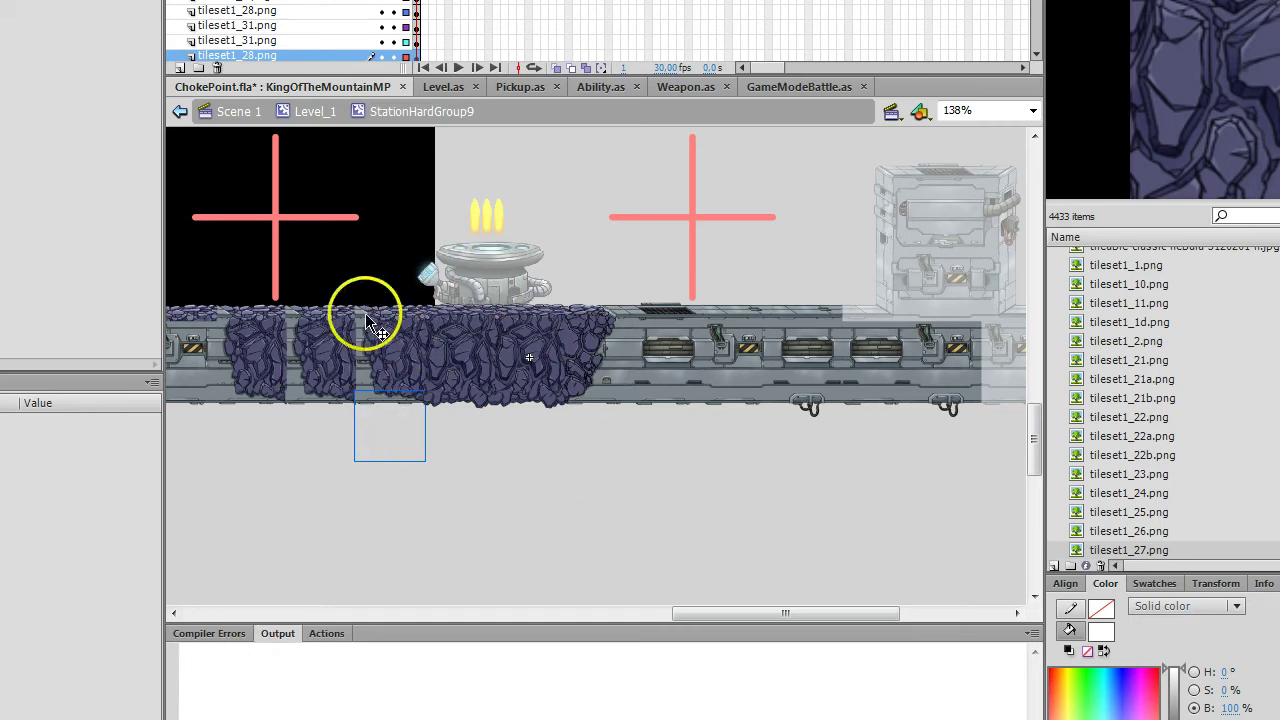
pyautogui.hotkey('alt', 'Tab')
pyautogui.click(316, 355)
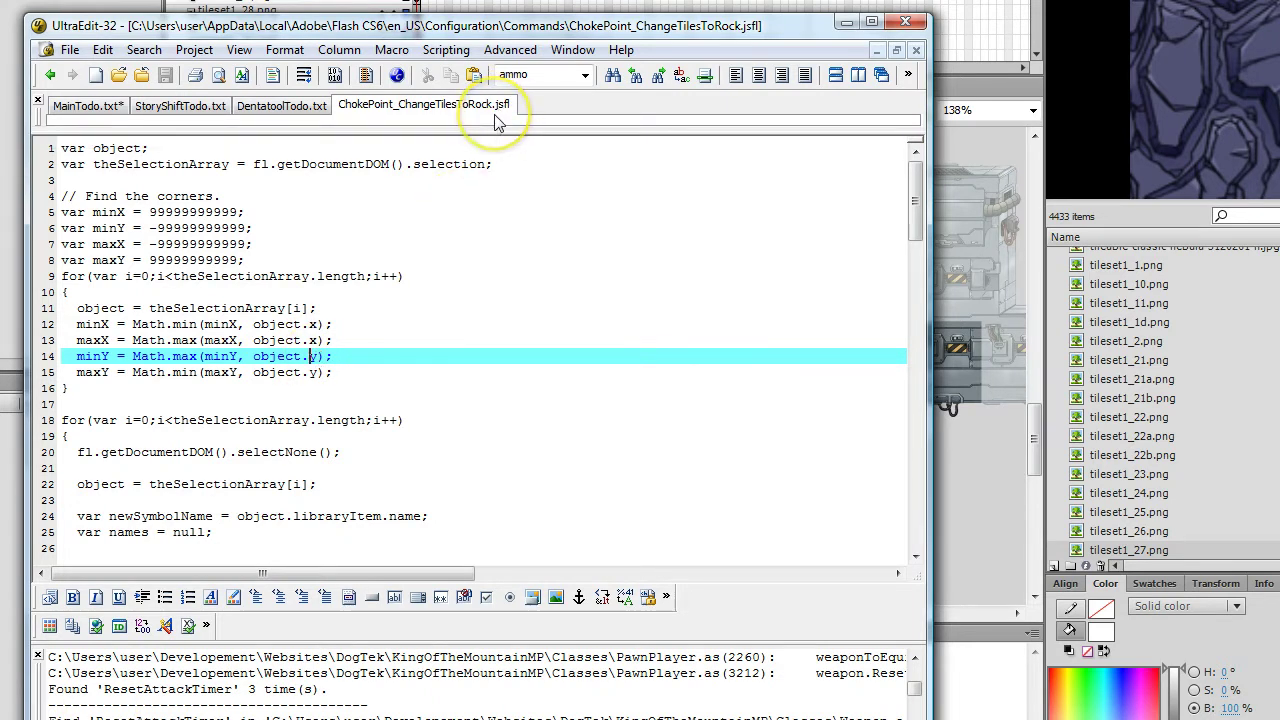
# Go to the '// Find the corners.' comment and select the for-loop header on line 9
pyautogui.click(85, 196)
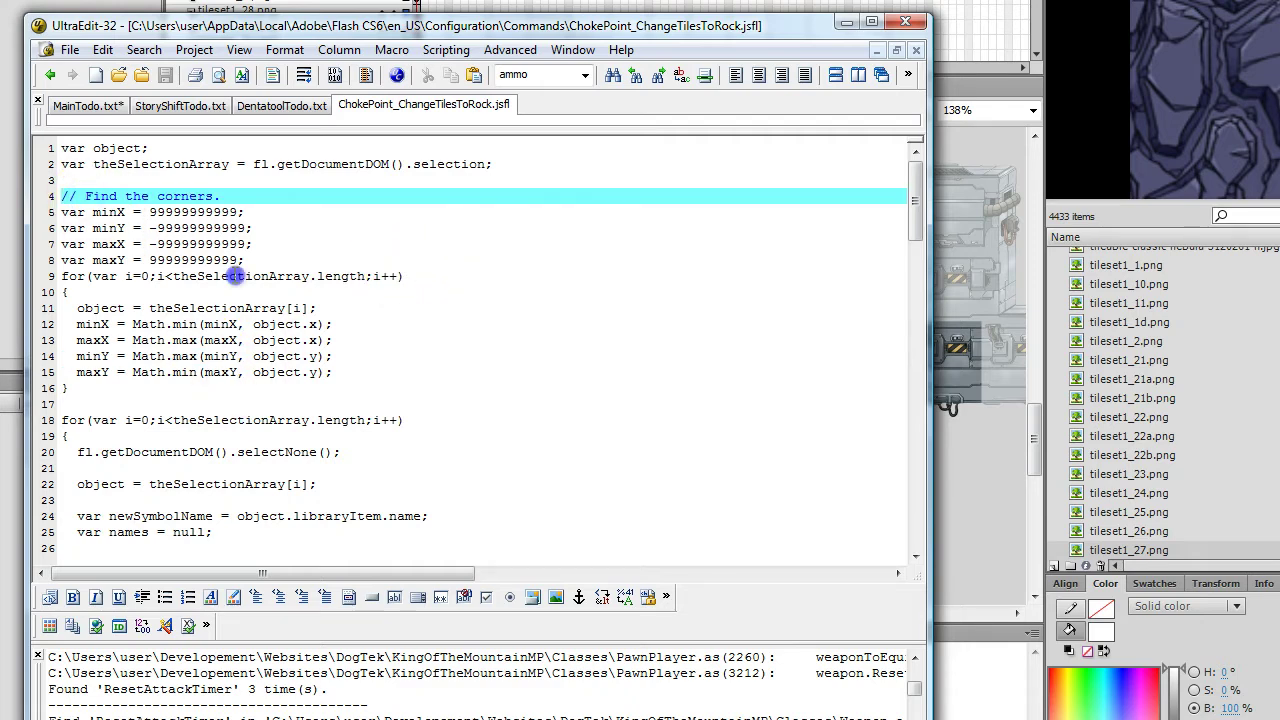
pyautogui.moveTo(403, 276); pyautogui.dragTo(92, 276)
# Back in Flash, zoom to 138% and marquee-select all the purple rock floor tiles
pyautogui.hotkey('alt', 'Tab')
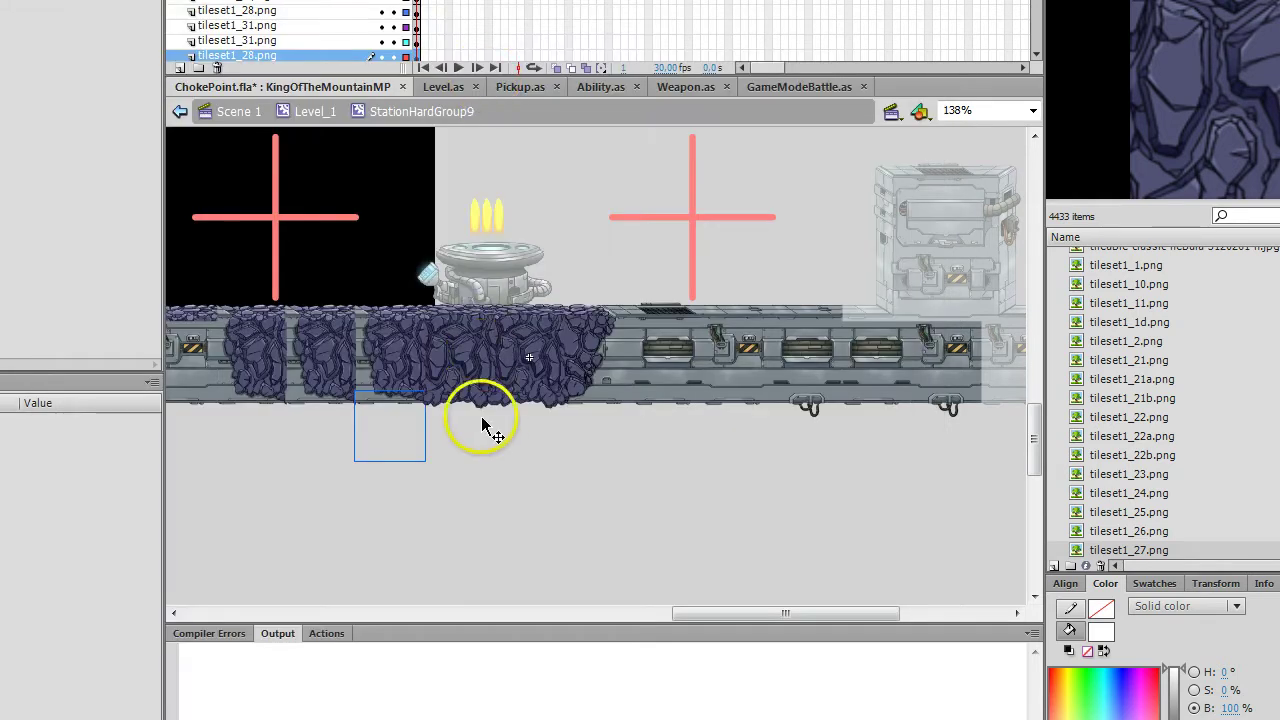
pyautogui.keyDown('alt'); pyautogui.click(489, 437); pyautogui.keyUp('alt')
pyautogui.click(619, 374)
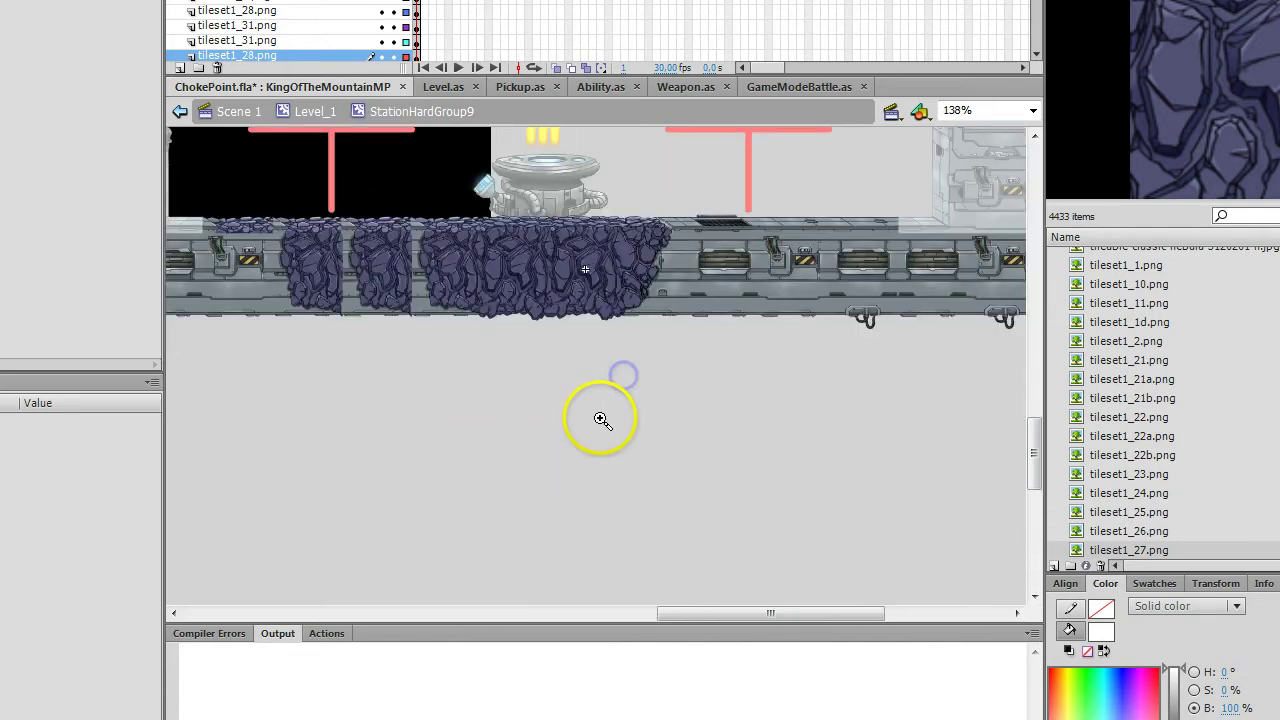
pyautogui.keyDown('alt'); pyautogui.click(615, 378); pyautogui.keyUp('alt')
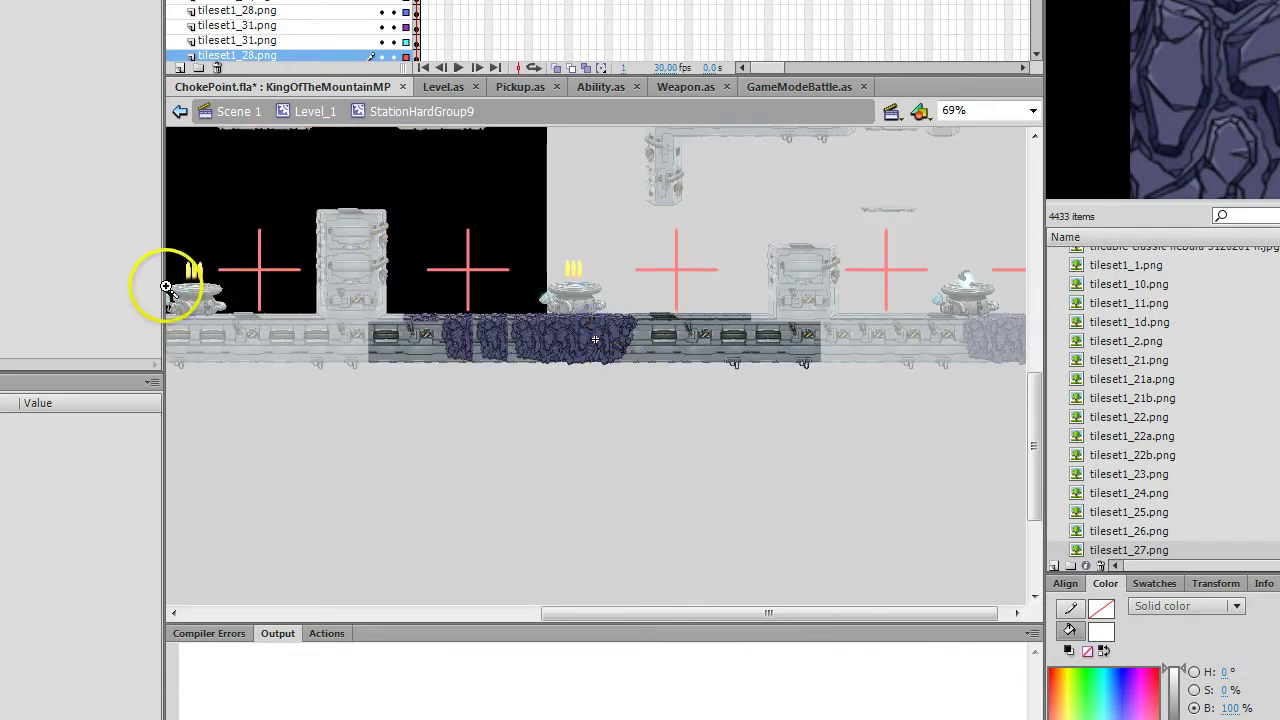
pyautogui.click(537, 394)
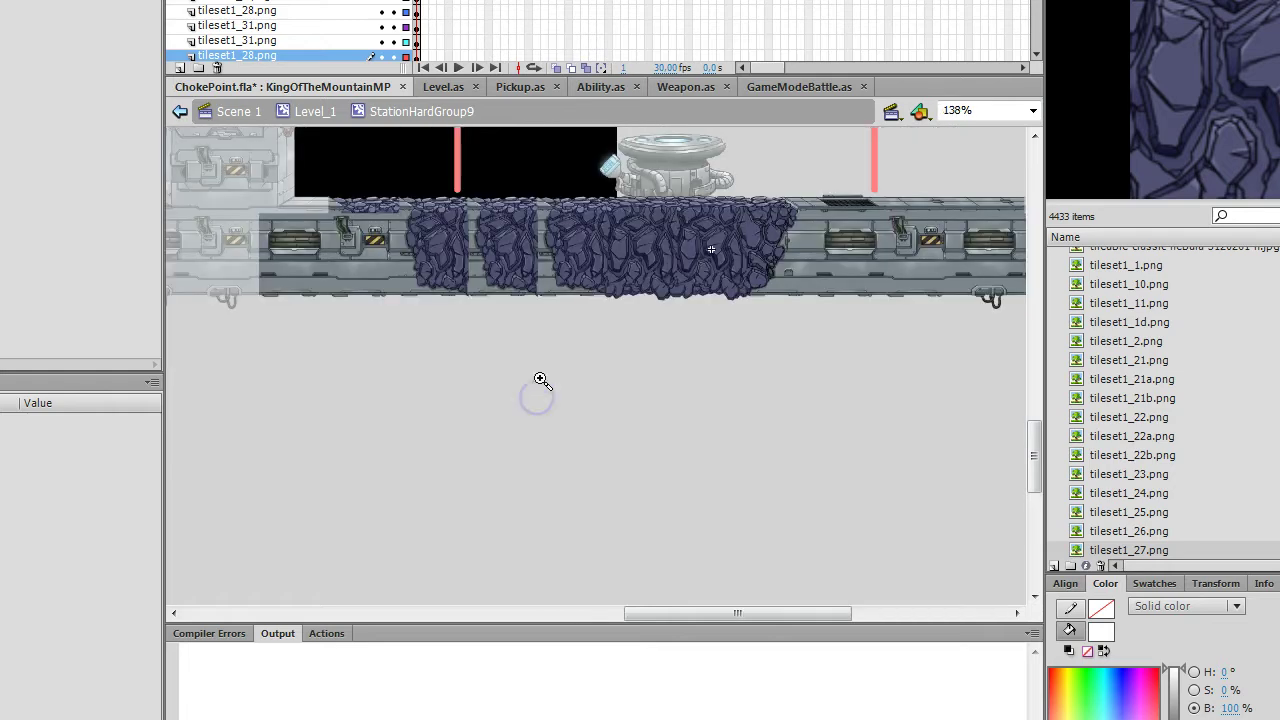
pyautogui.moveTo(358, 367); pyautogui.dragTo(783, 188)
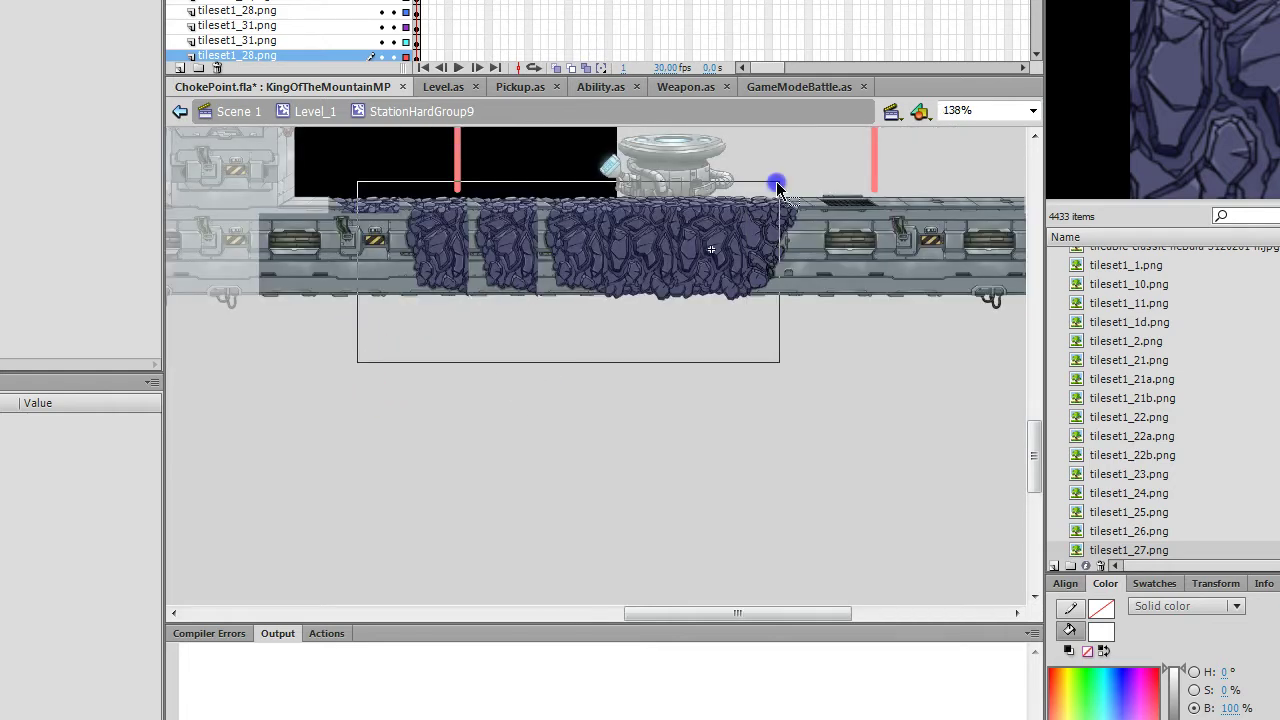
pyautogui.click(508, 152)
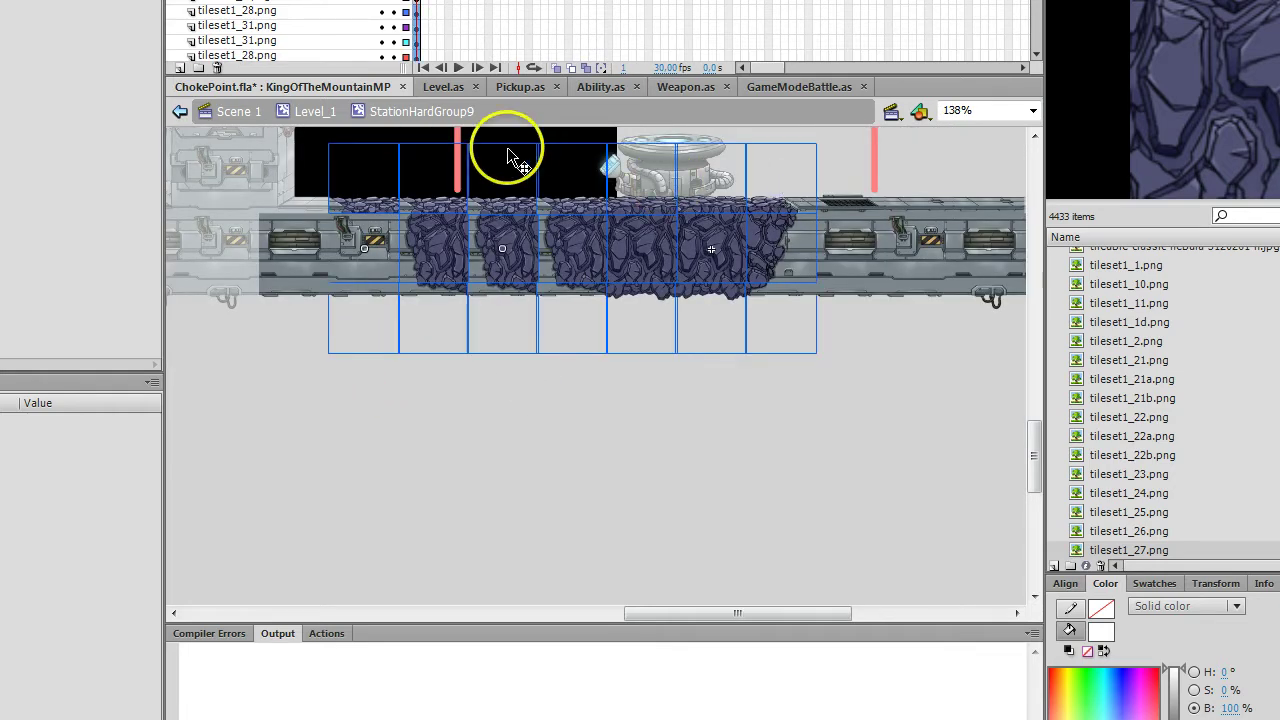
pyautogui.hotkey('alt', 'e')
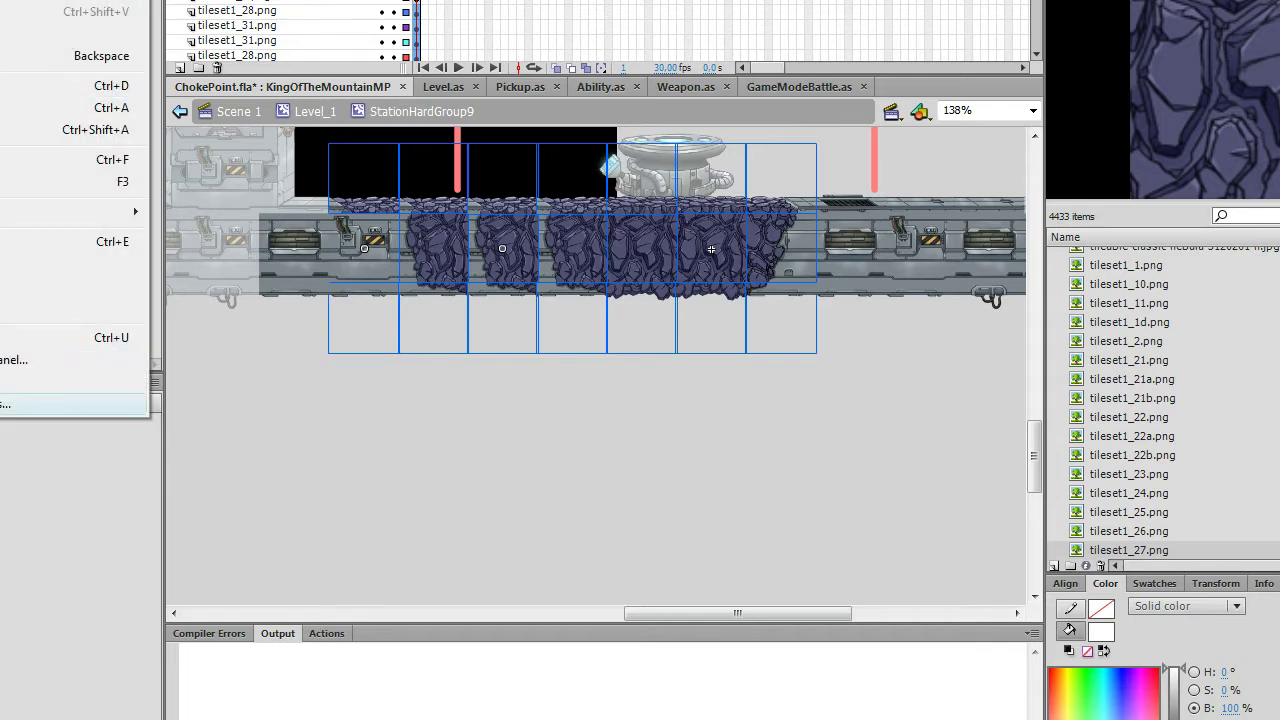
pyautogui.press('Return')
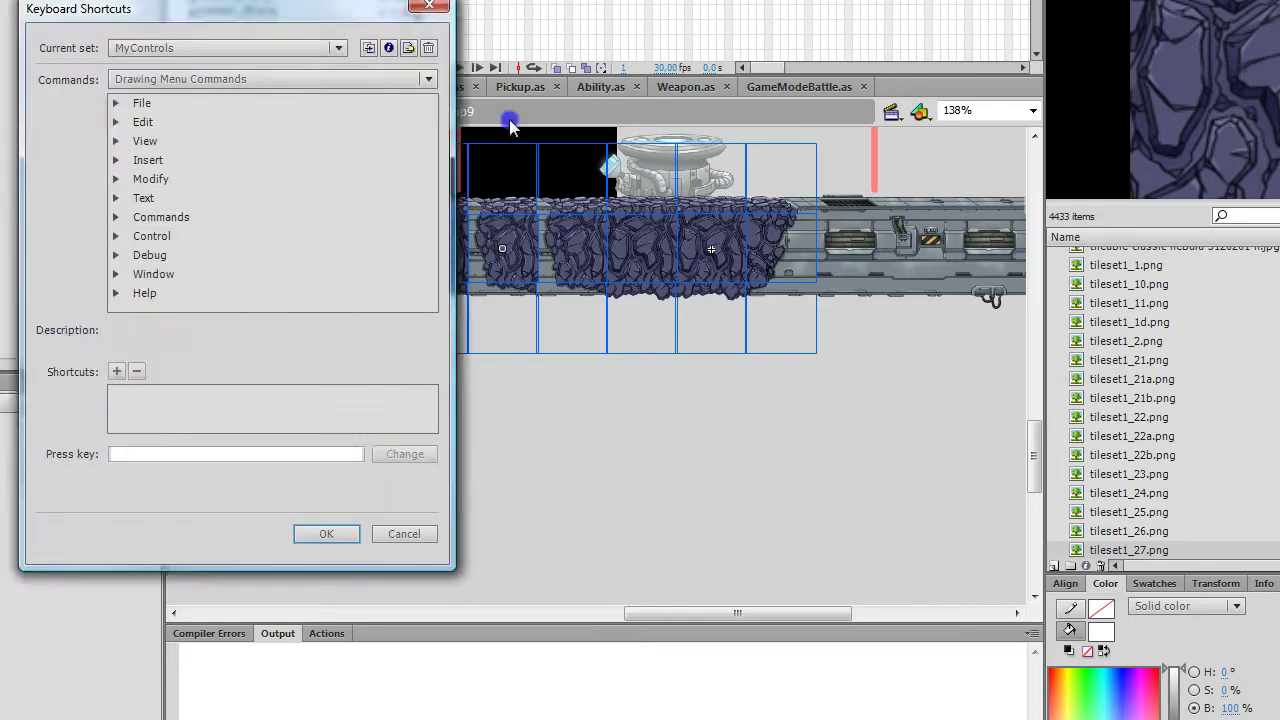
pyautogui.moveTo(200, 14); pyautogui.dragTo(543, 121)
pyautogui.click(453, 327)
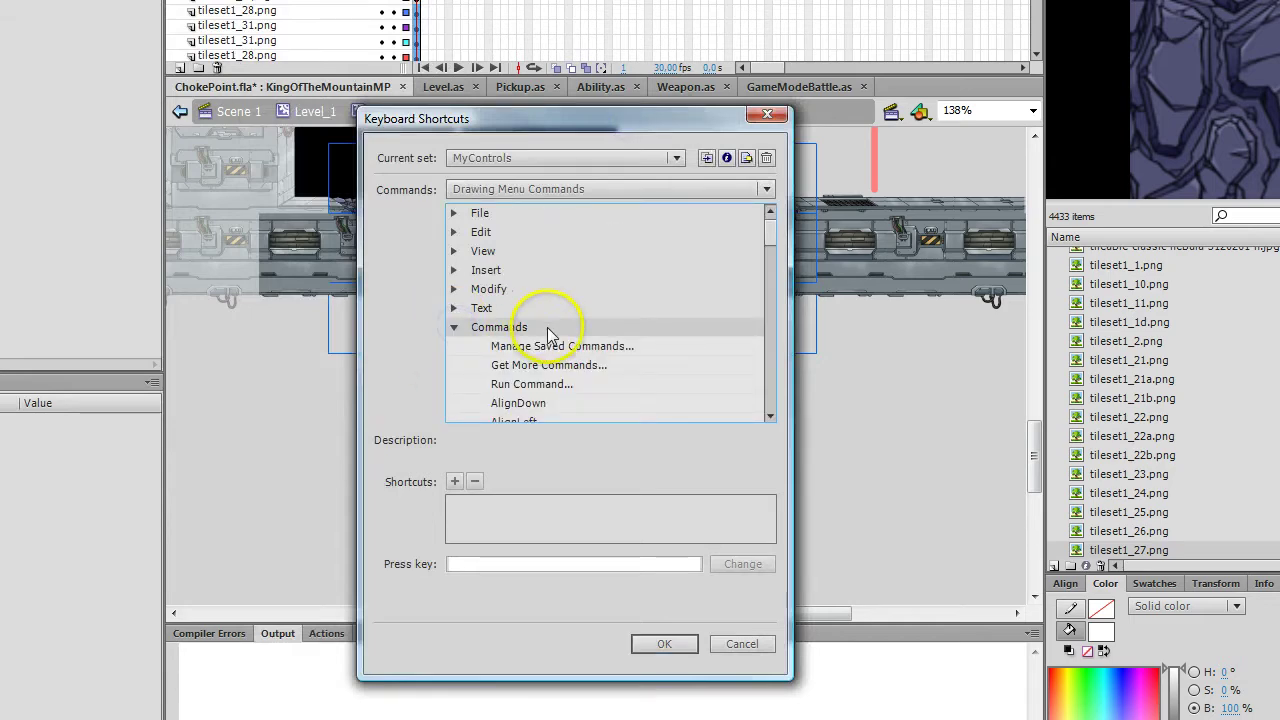
pyautogui.scroll(-2, 547, 296)
pyautogui.scroll(1, 547, 296)
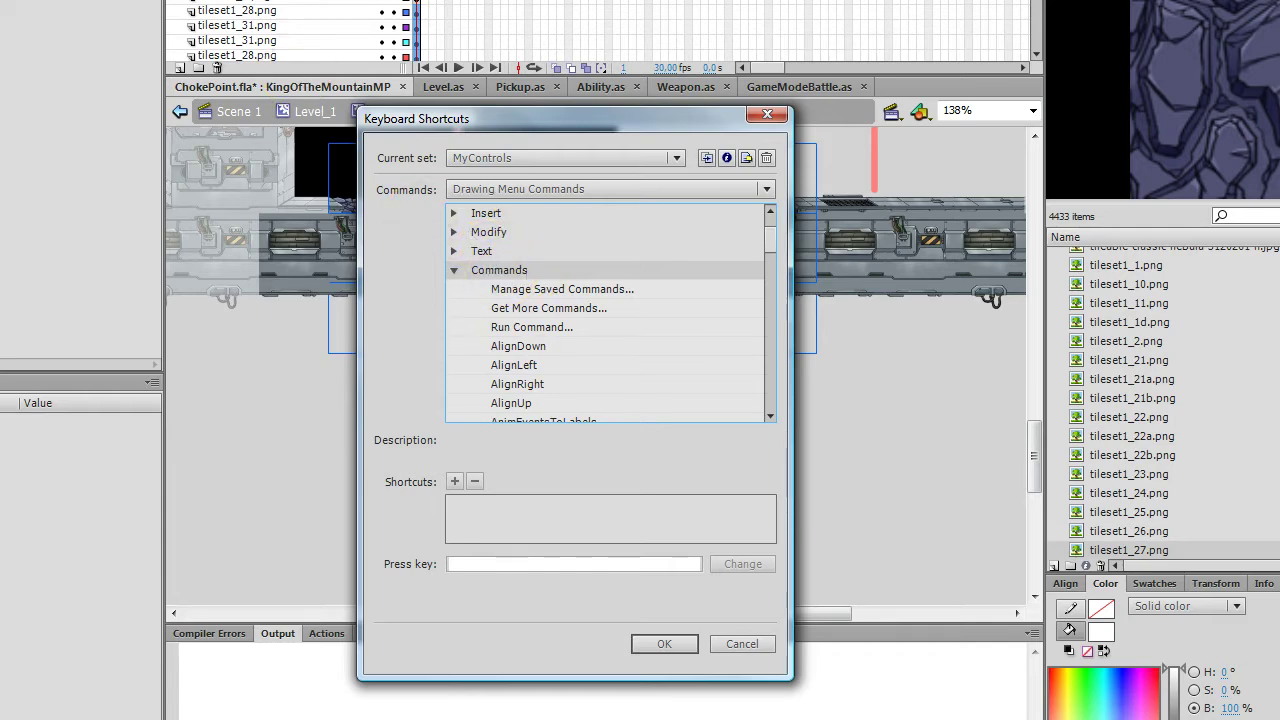
pyautogui.press('Escape')
pyautogui.hotkey('alt', 'c')
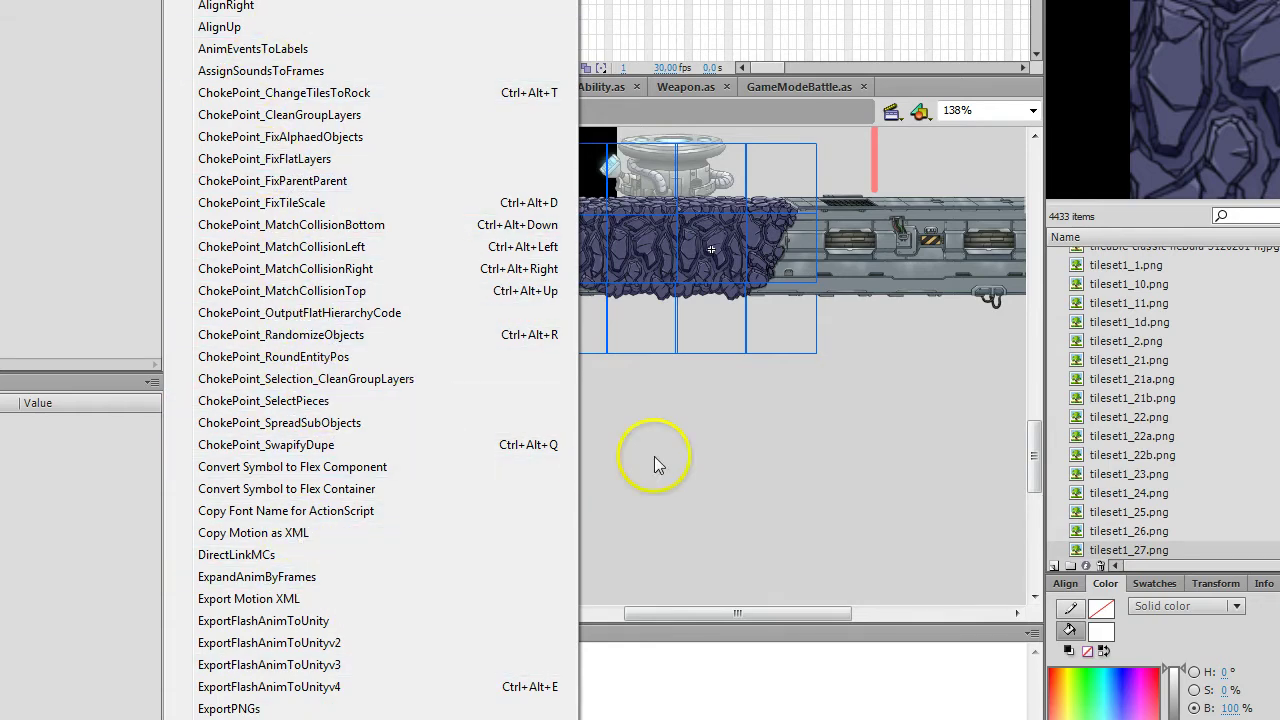
pyautogui.click(714, 456)
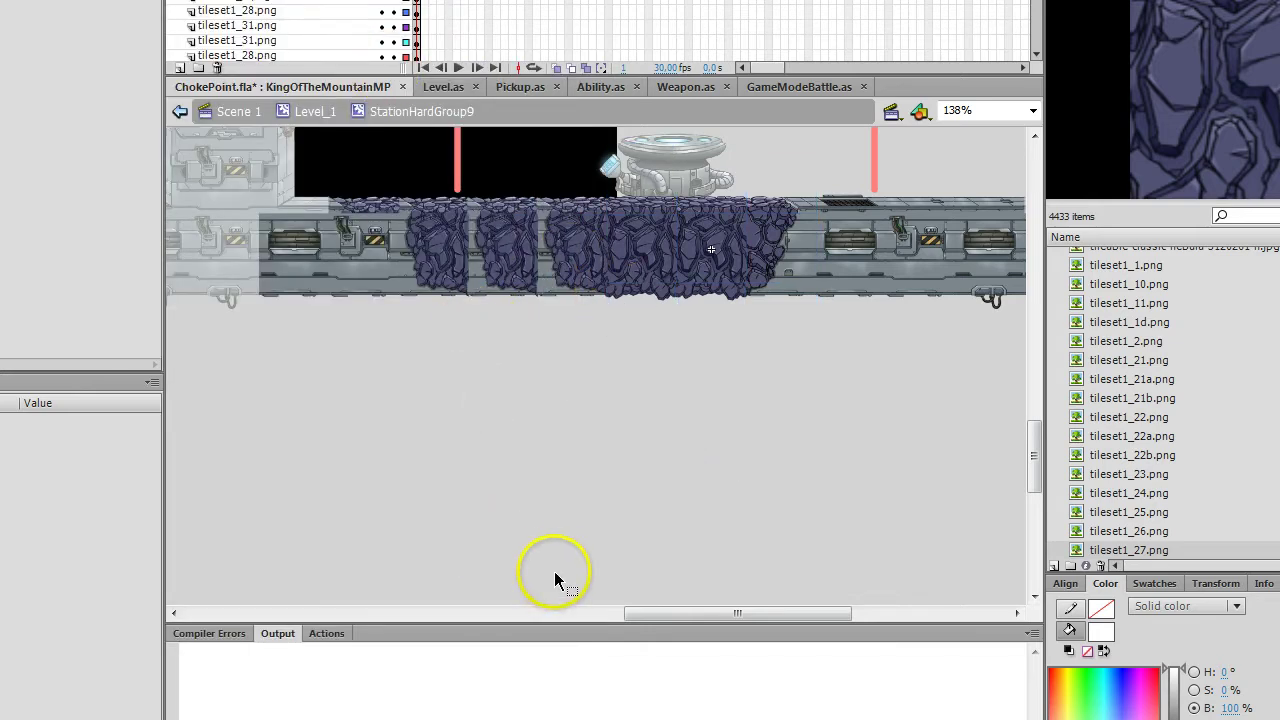
pyautogui.moveTo(441, 451); pyautogui.dragTo(740, 292)
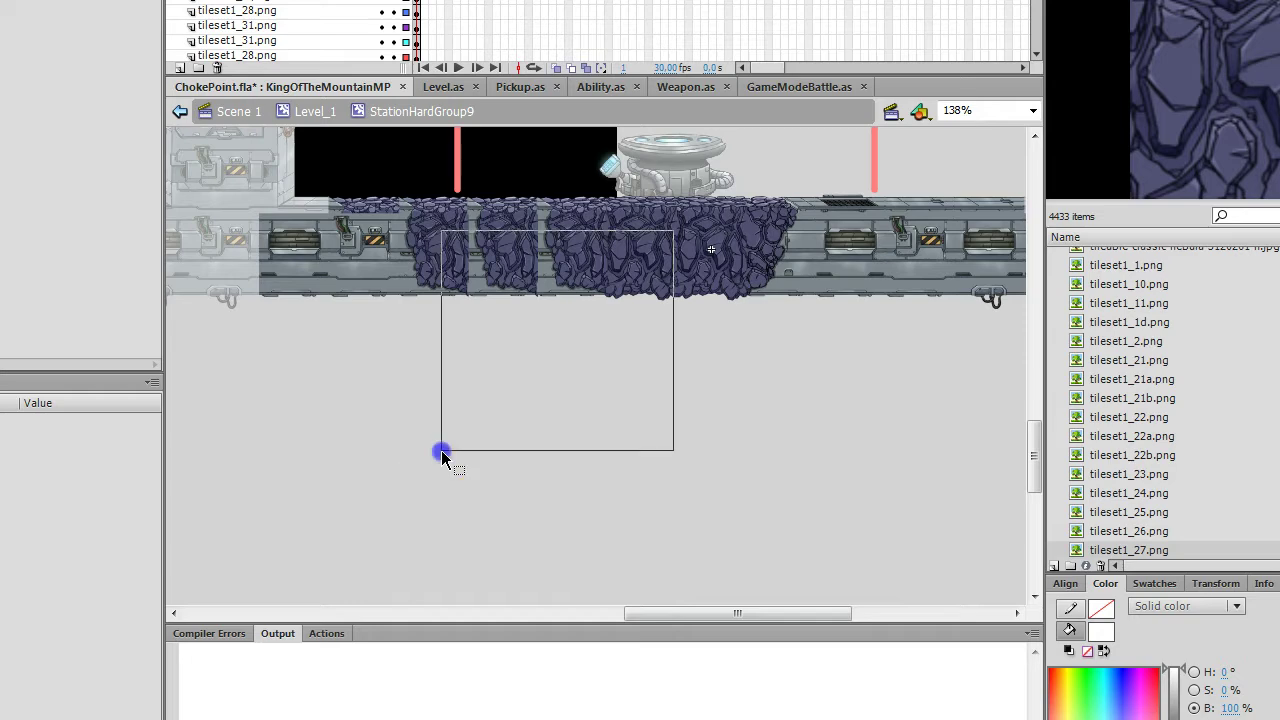
pyautogui.click(779, 431)
pyautogui.moveTo(383, 435); pyautogui.dragTo(808, 183)
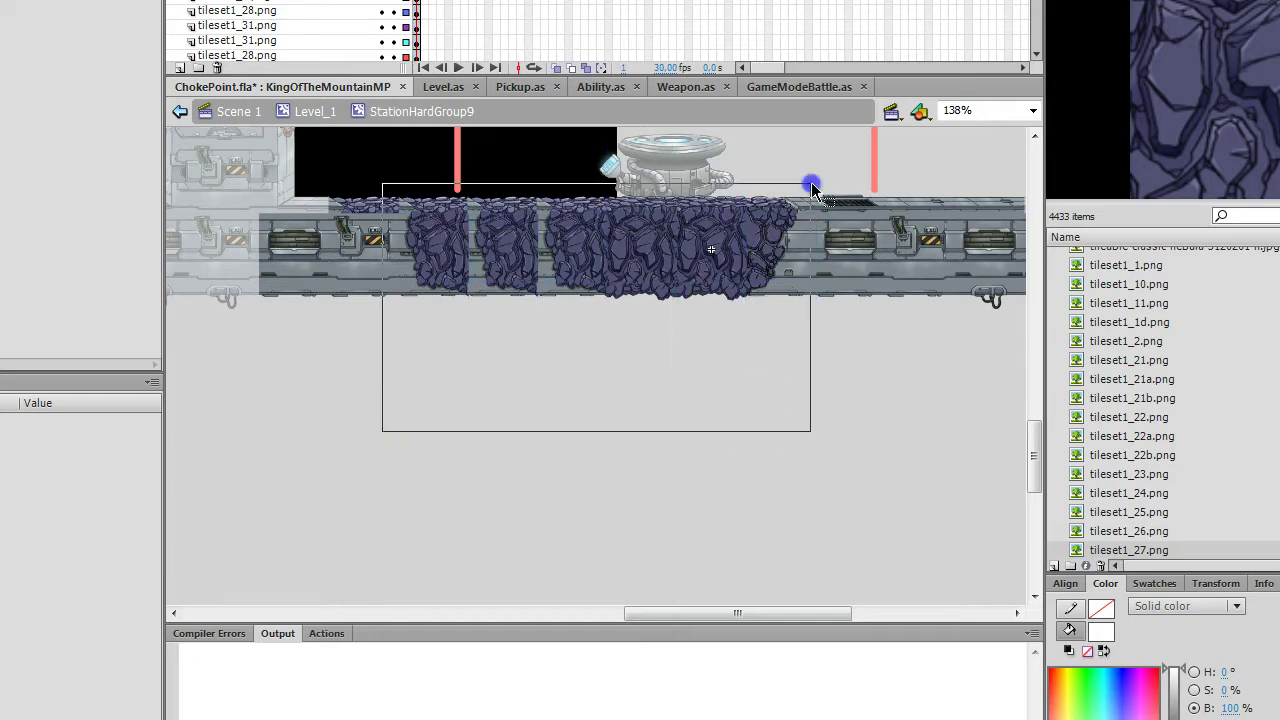
pyautogui.click(589, 464)
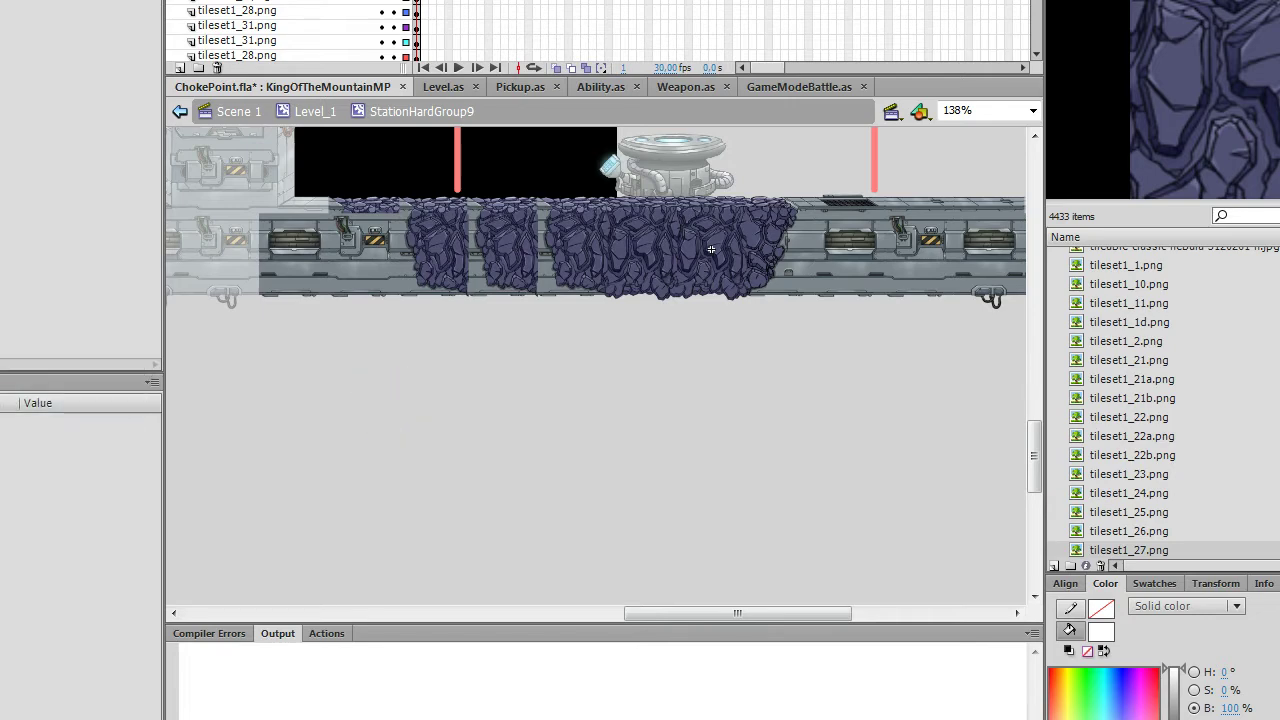
pyautogui.hotkey('ctrl', 'alt', 'shift', 'k')
pyautogui.click(453, 327)
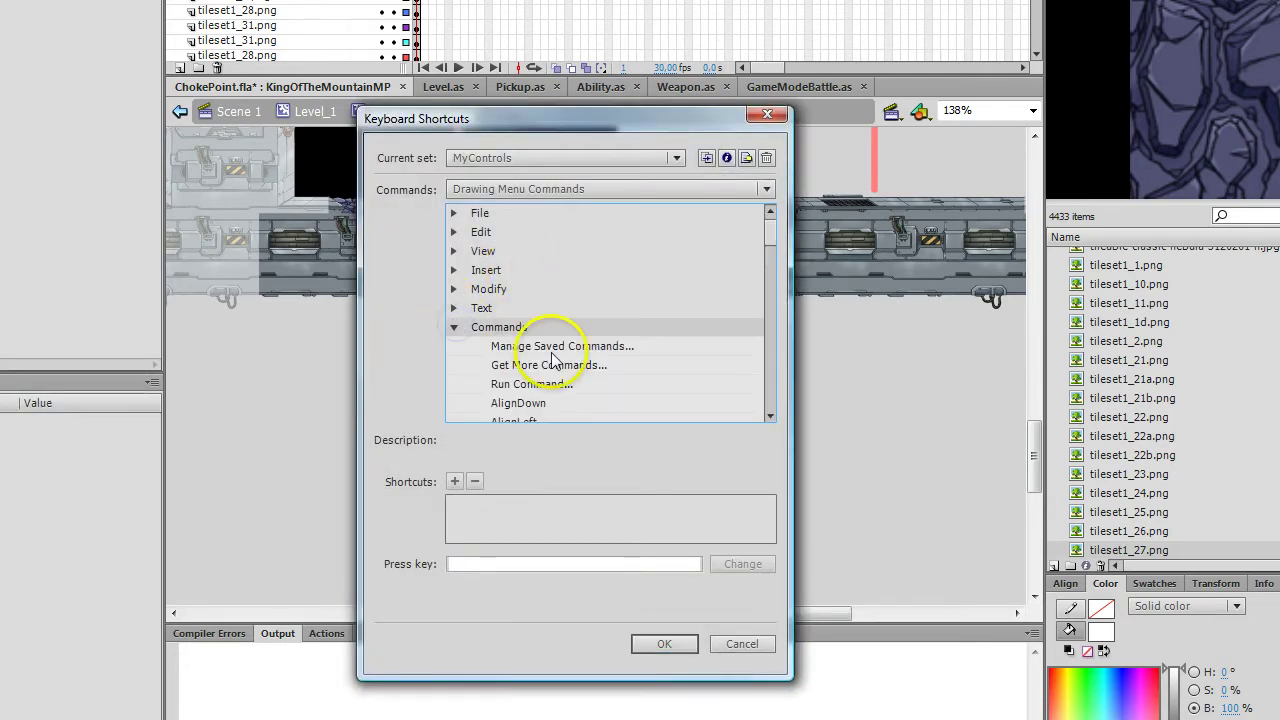
pyautogui.scroll(-3, 553, 360)
pyautogui.scroll(-2, 520, 340)
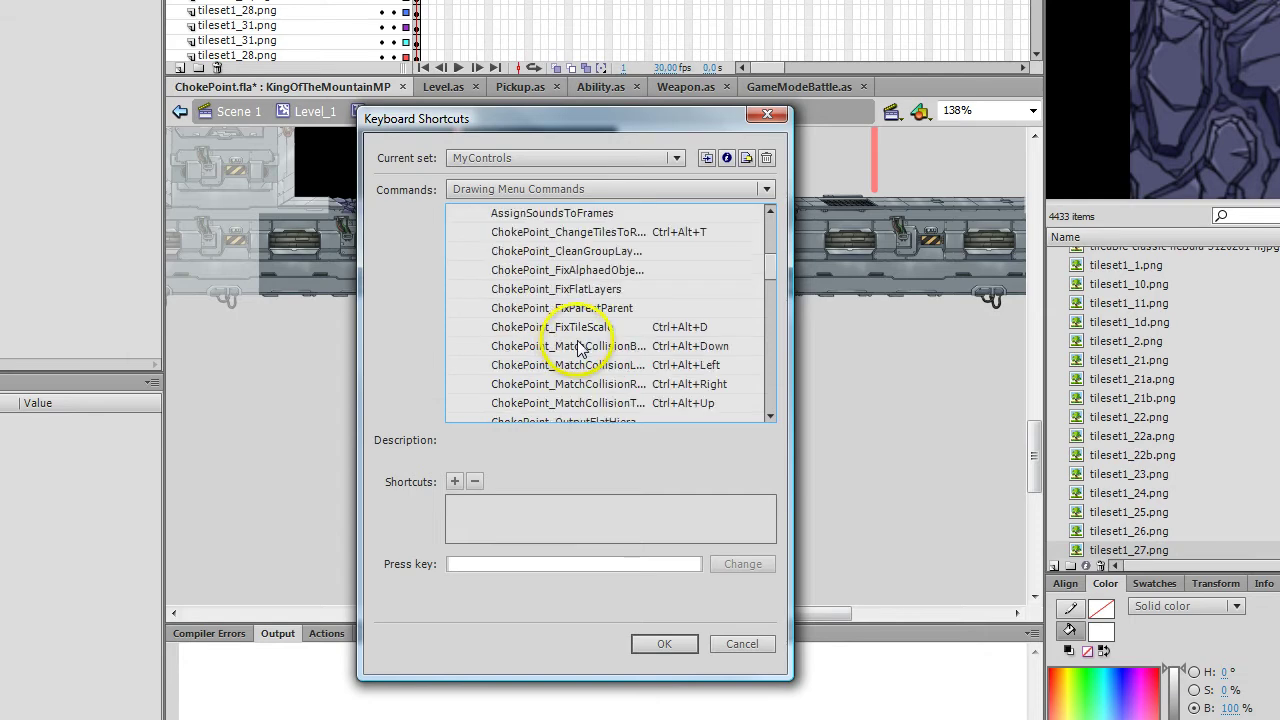
pyautogui.click(580, 234)
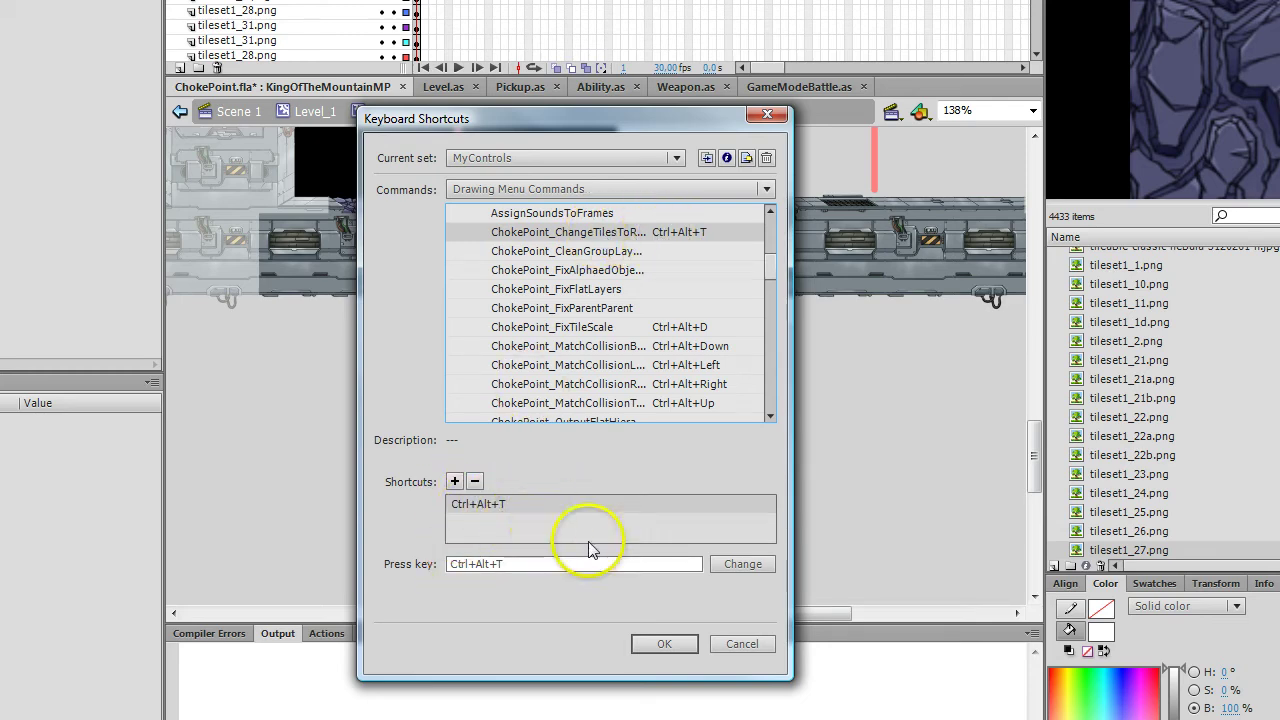
pyautogui.click(741, 646)
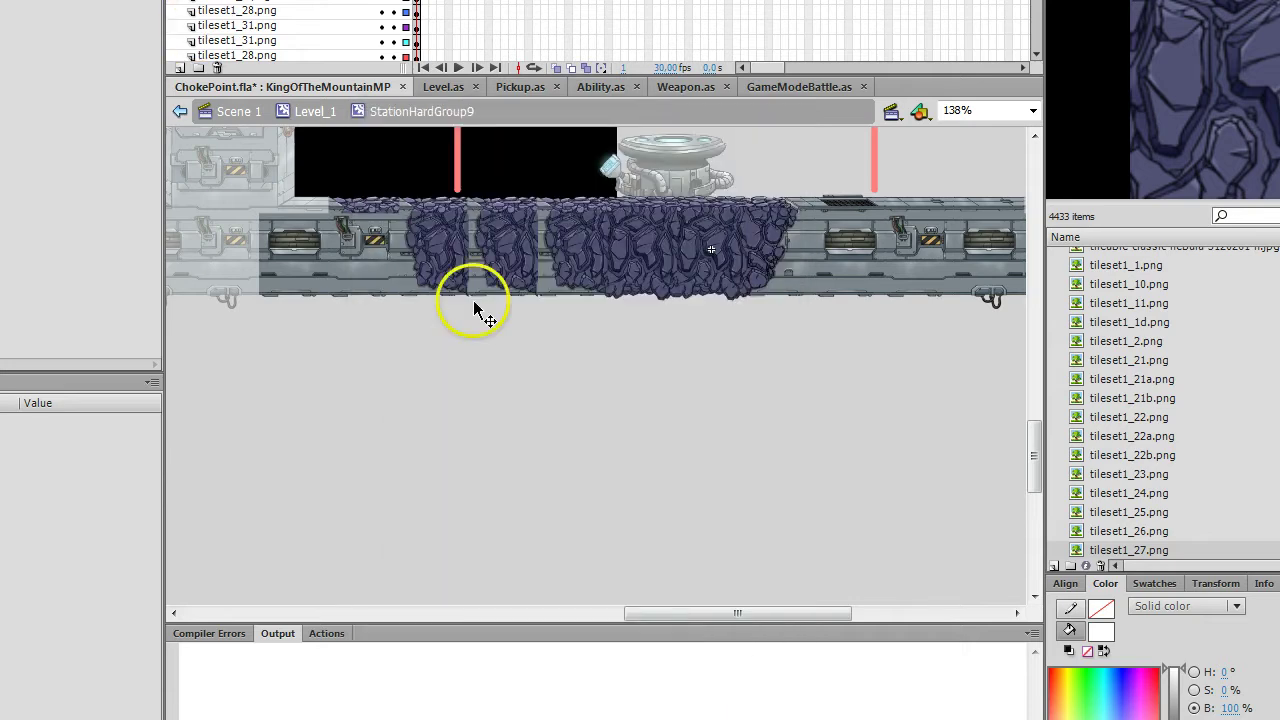
# Marquee-select two metal tiles right of the rocks, run ChokePoint_ChangeTilesToRock with Ctrl+Shift+V, and deselect
pyautogui.click(344, 368)
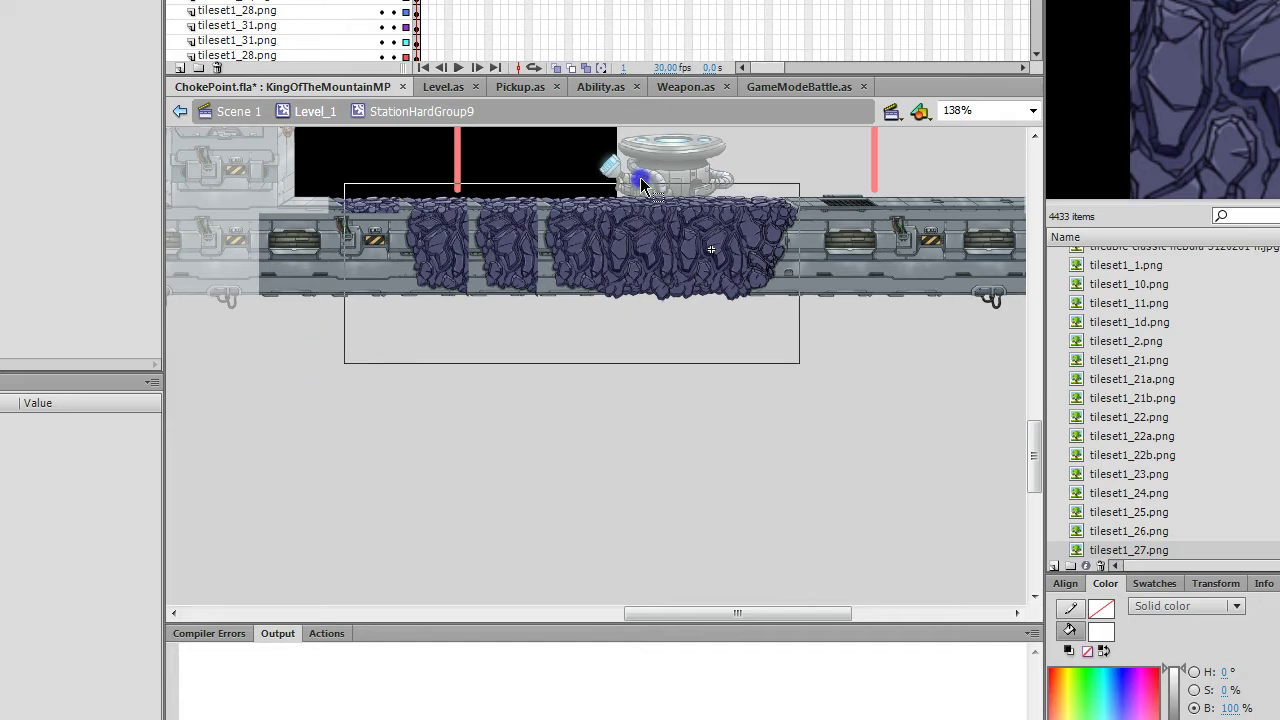
pyautogui.moveTo(344, 368); pyautogui.dragTo(820, 345)
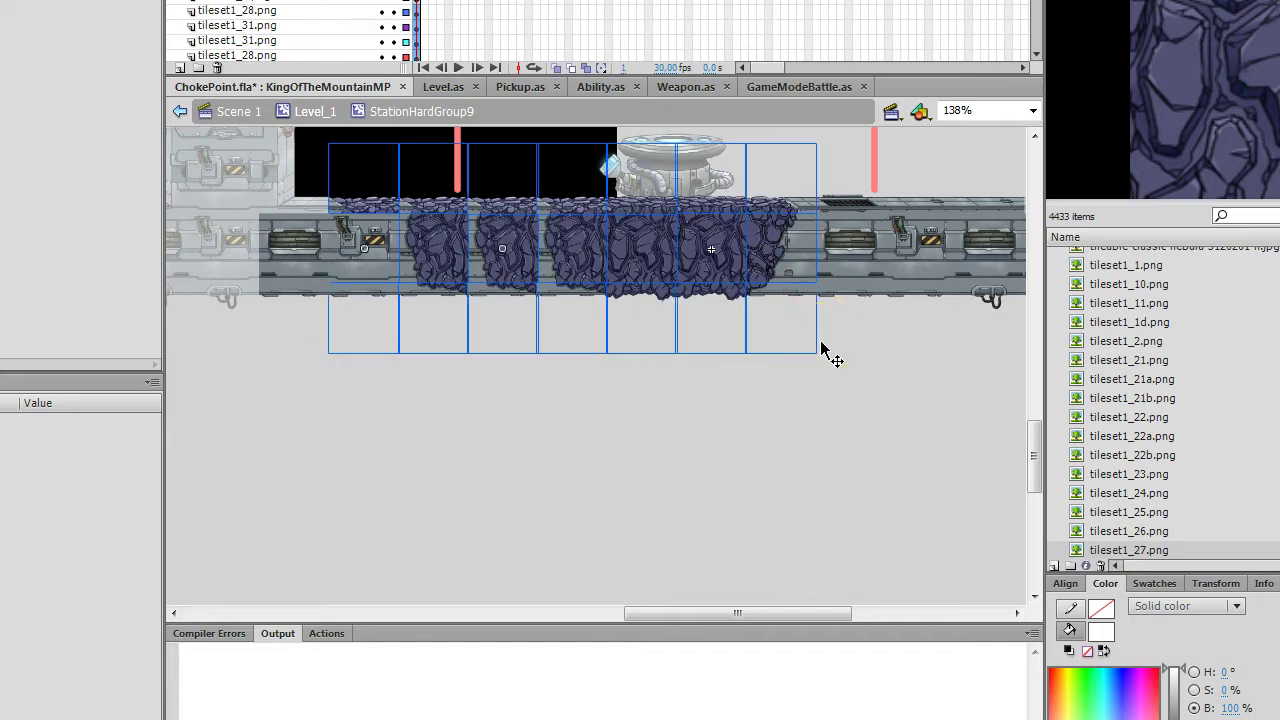
pyautogui.click(519, 413)
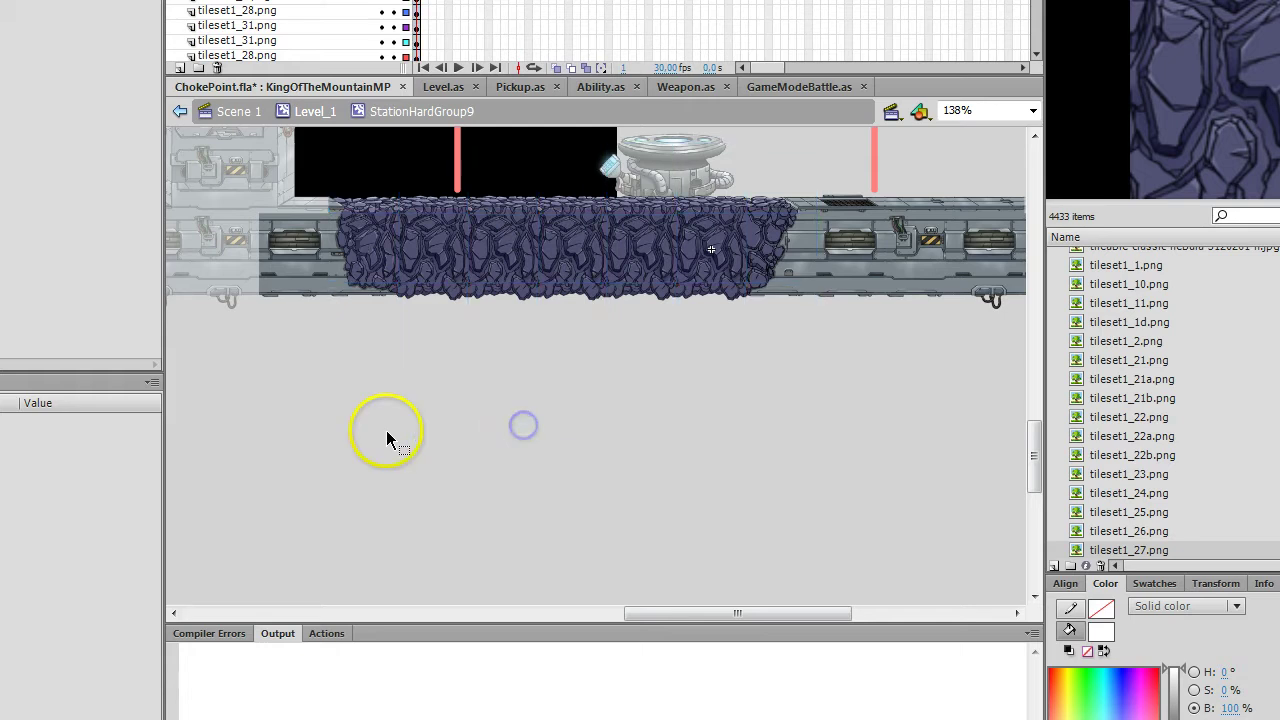
pyautogui.moveTo(629, 618); pyautogui.dragTo(685, 617)
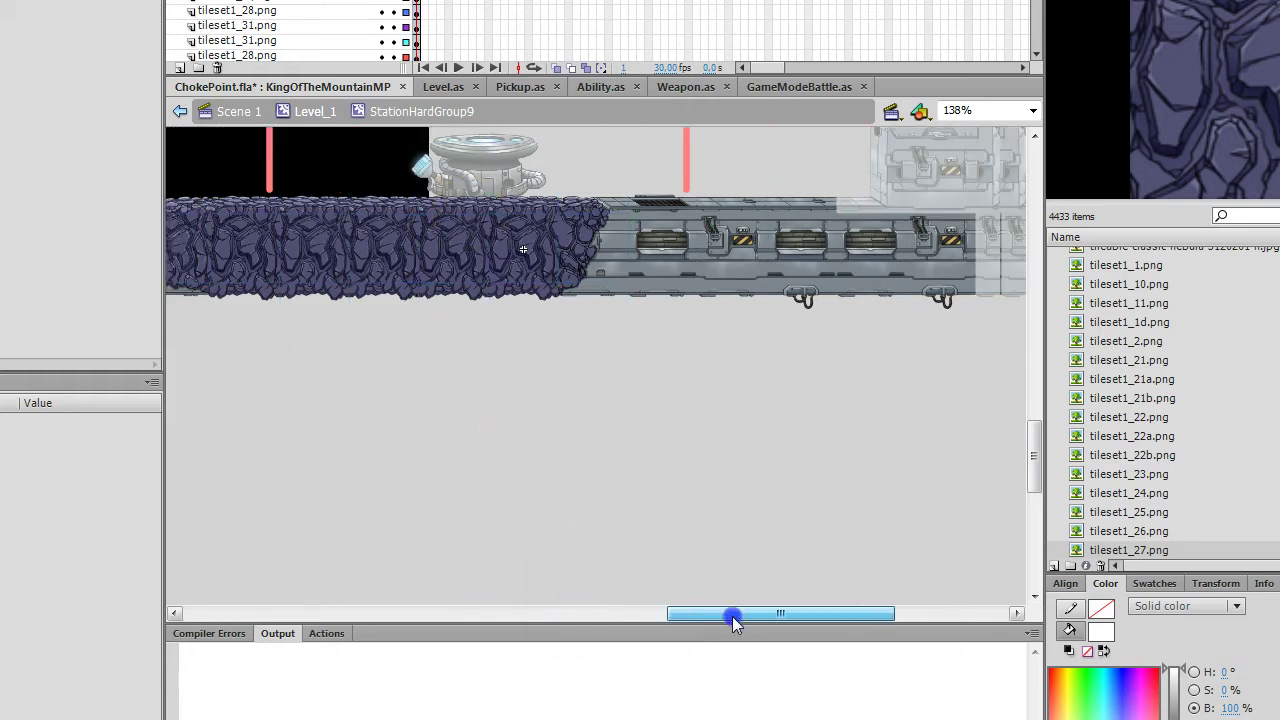
pyautogui.moveTo(679, 379); pyautogui.dragTo(758, 185)
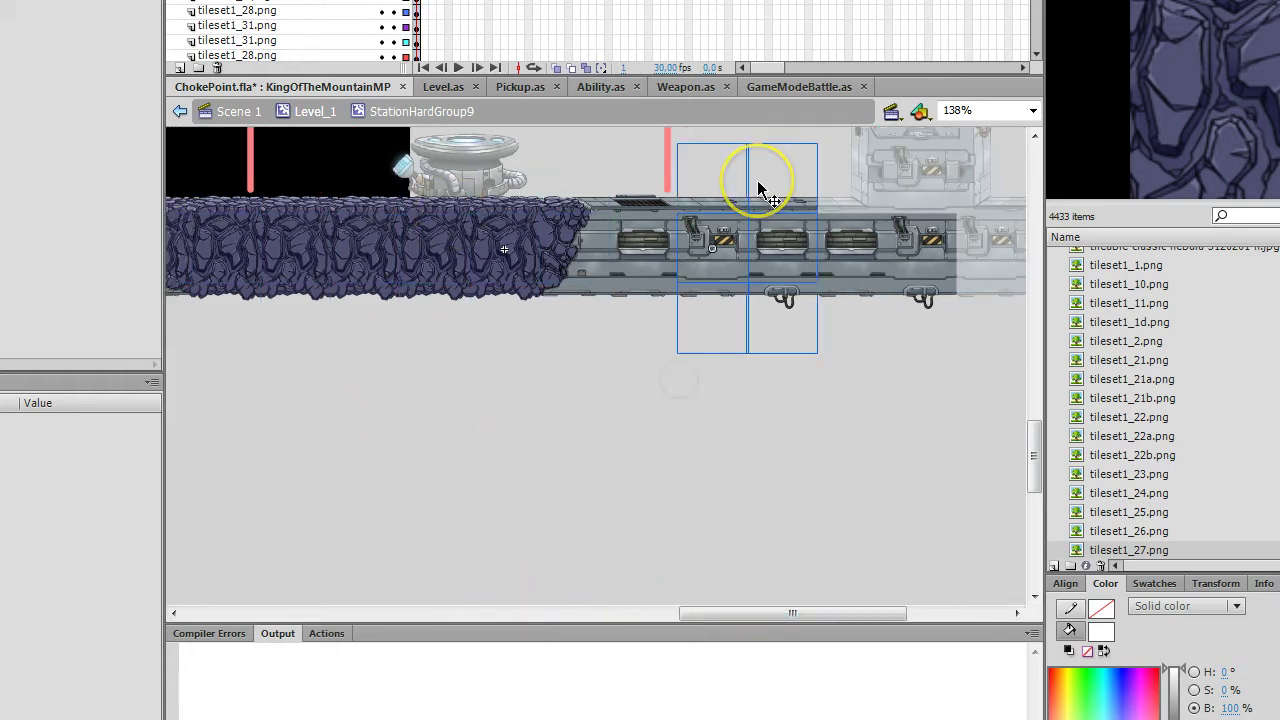
pyautogui.hotkey('ctrl', 'shift', 'v')
pyautogui.click(741, 403)
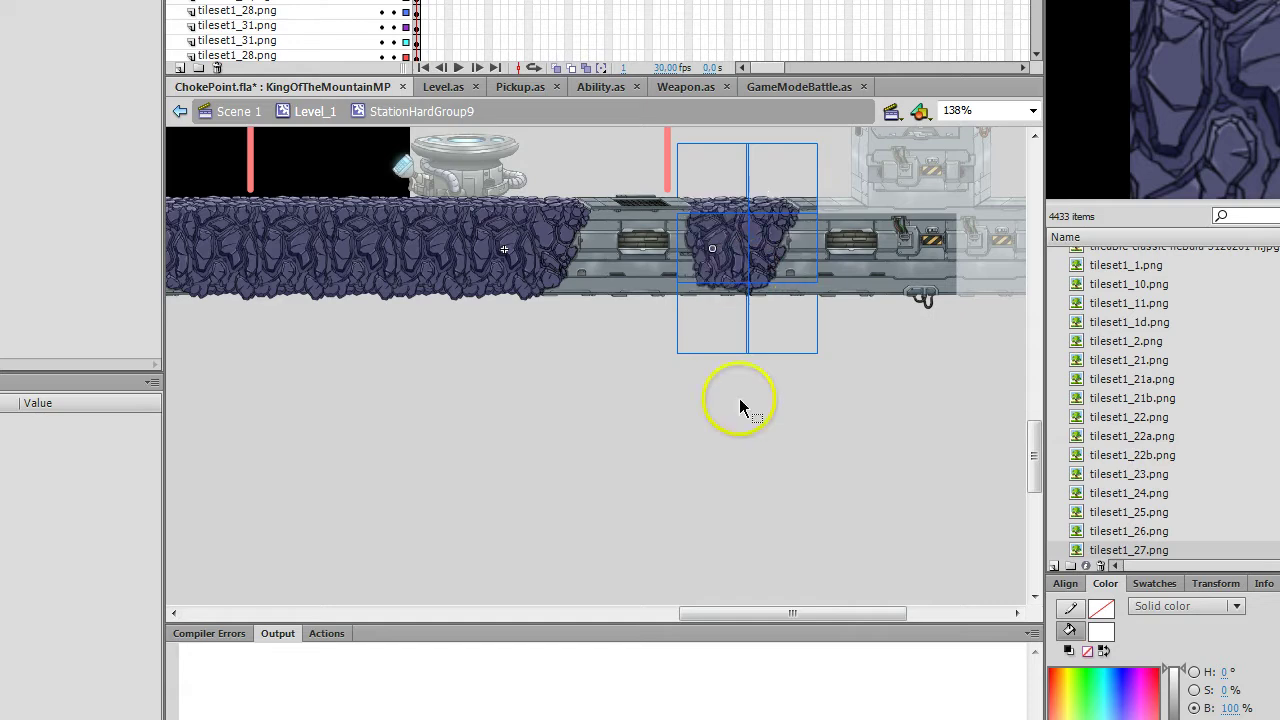
pyautogui.click(734, 474)
pyautogui.click(720, 288)
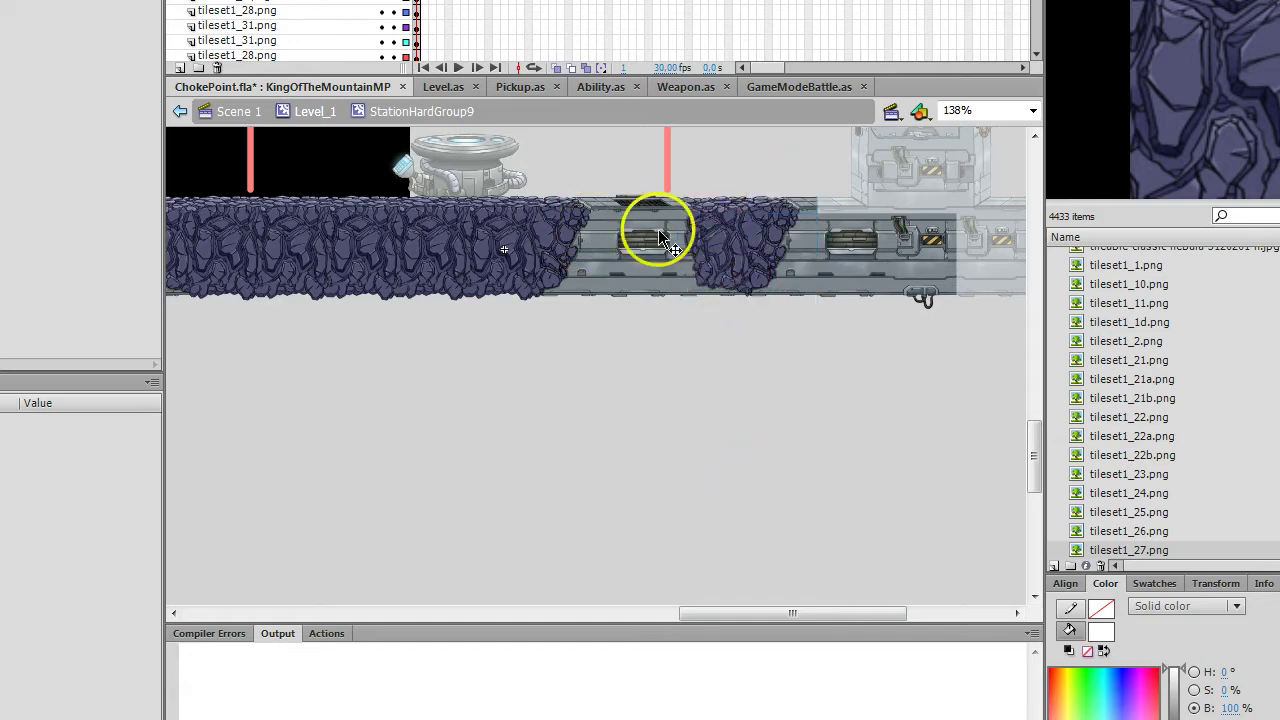
pyautogui.click(566, 306)
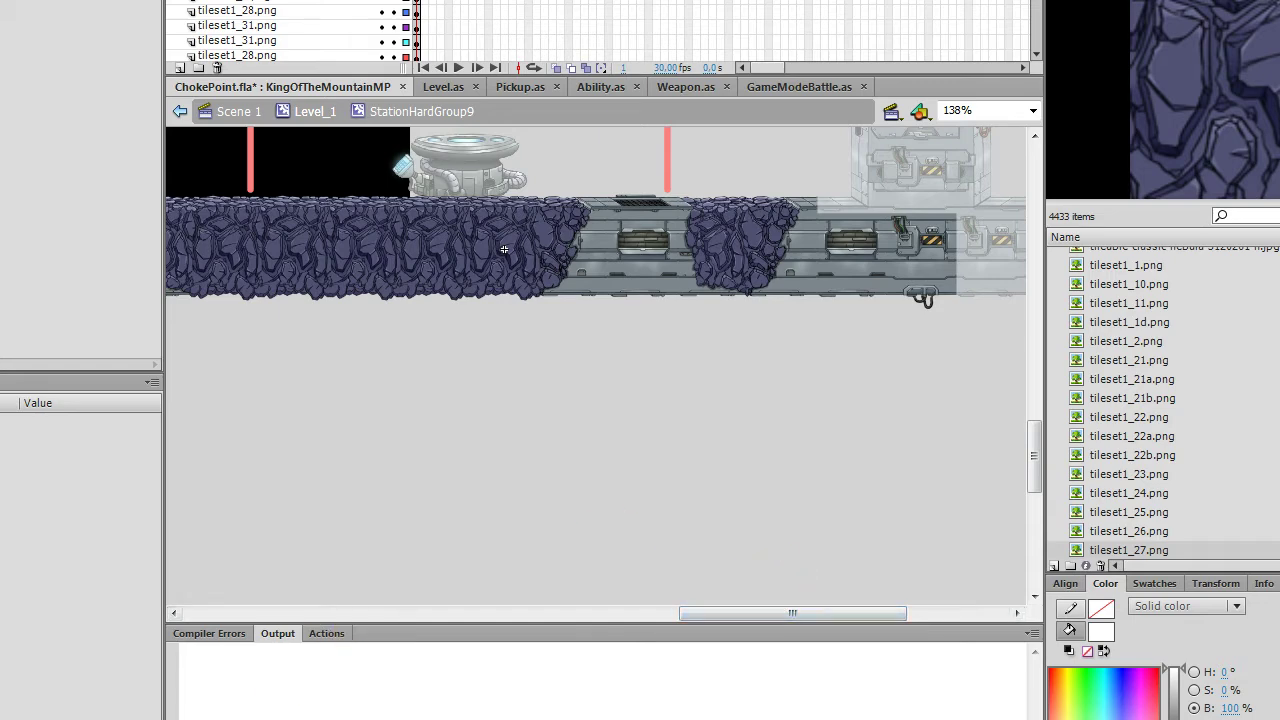
pyautogui.hotkey('alt', 'Tab')
pyautogui.click(270, 276)
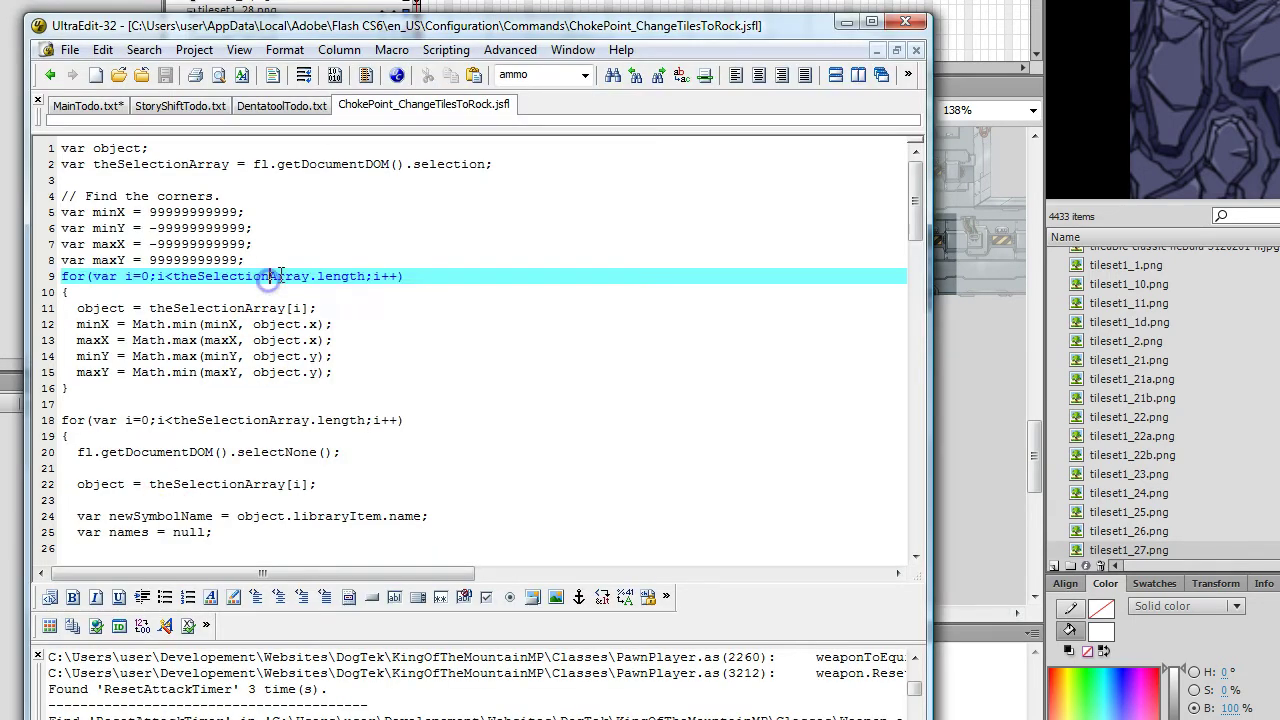
pyautogui.moveTo(62, 196)
pyautogui.mouseDown()
pyautogui.moveTo(135, 196)
pyautogui.moveTo(503, 271)
pyautogui.mouseUp()
pyautogui.click(503, 271)
pyautogui.click(105, 163)
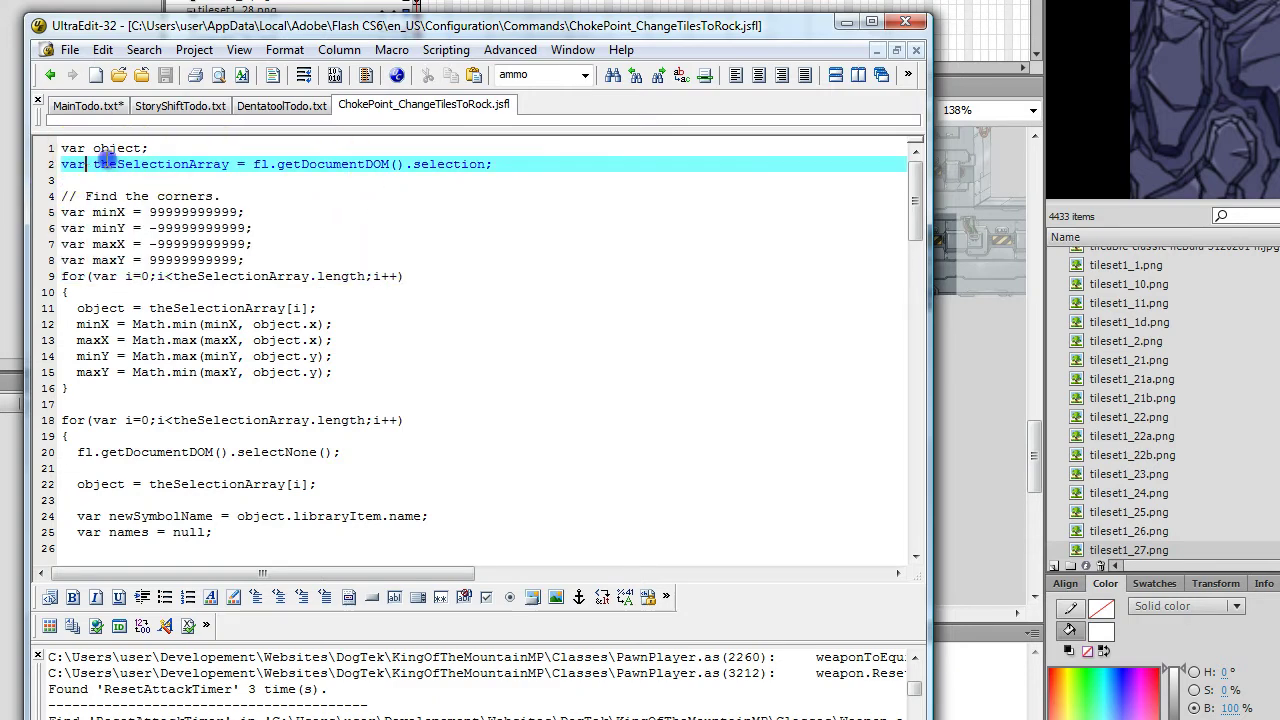
pyautogui.click(410, 275)
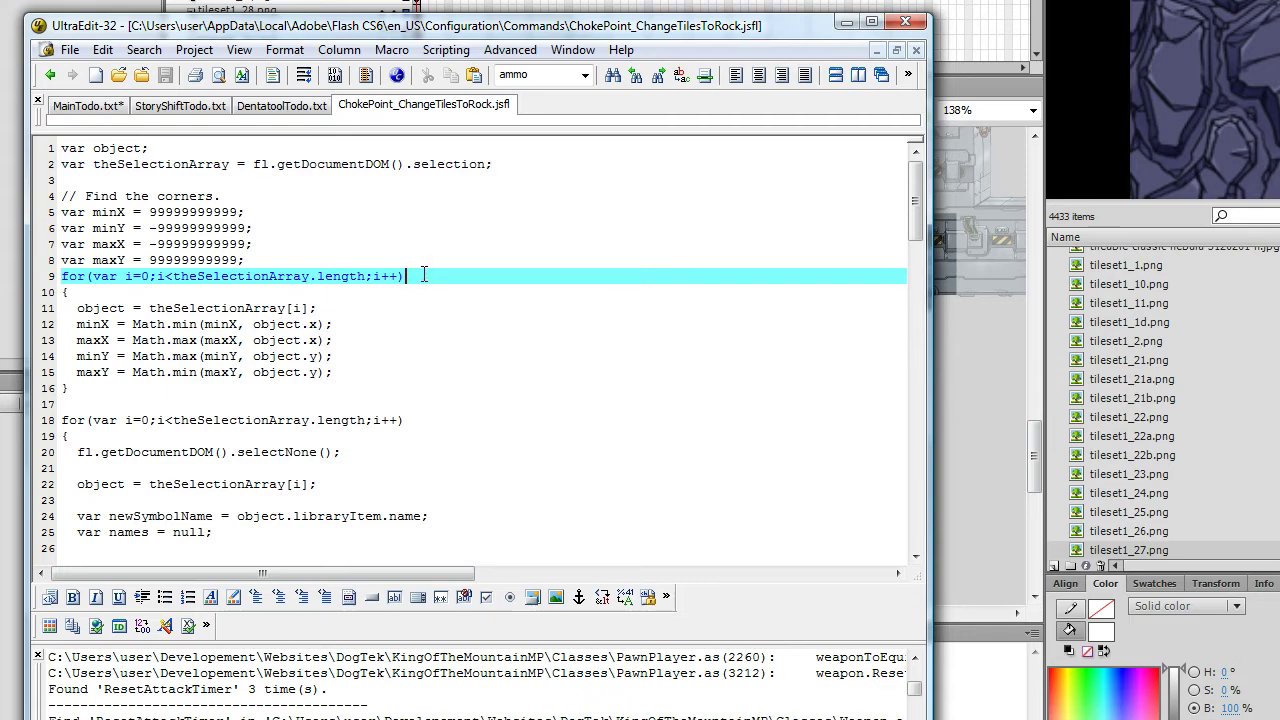
pyautogui.click(108, 212)
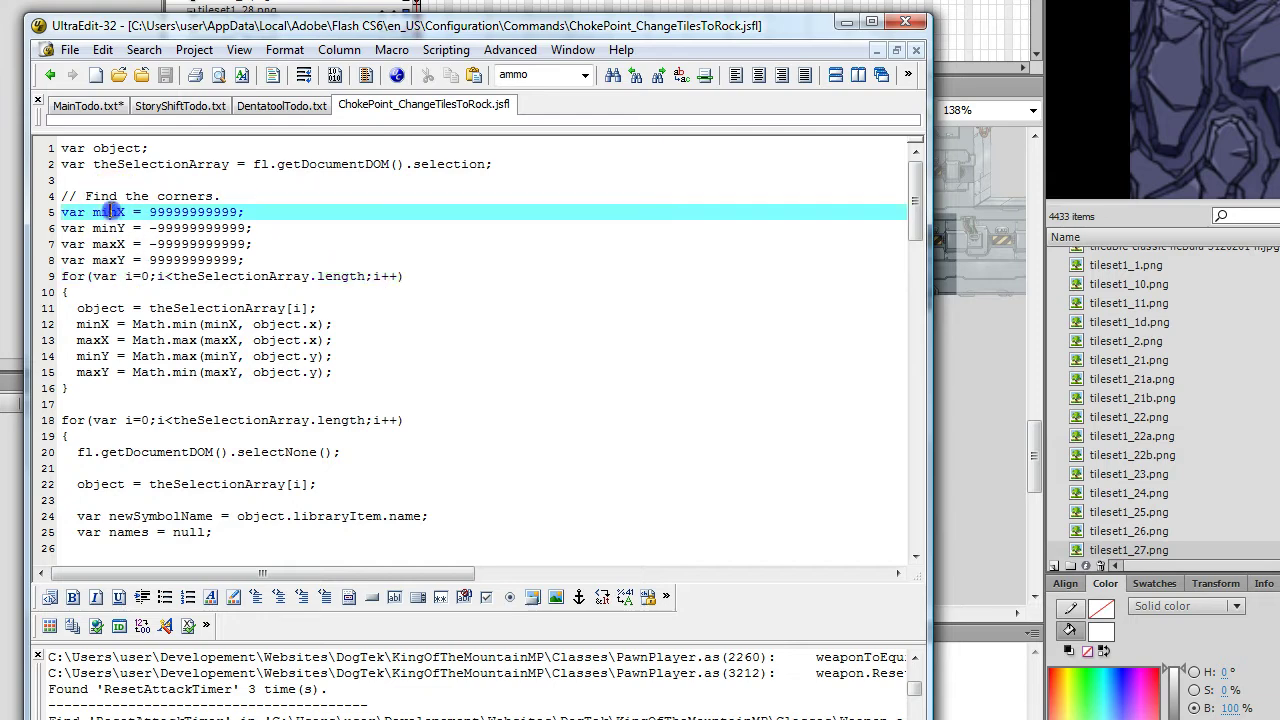
pyautogui.click(420, 277)
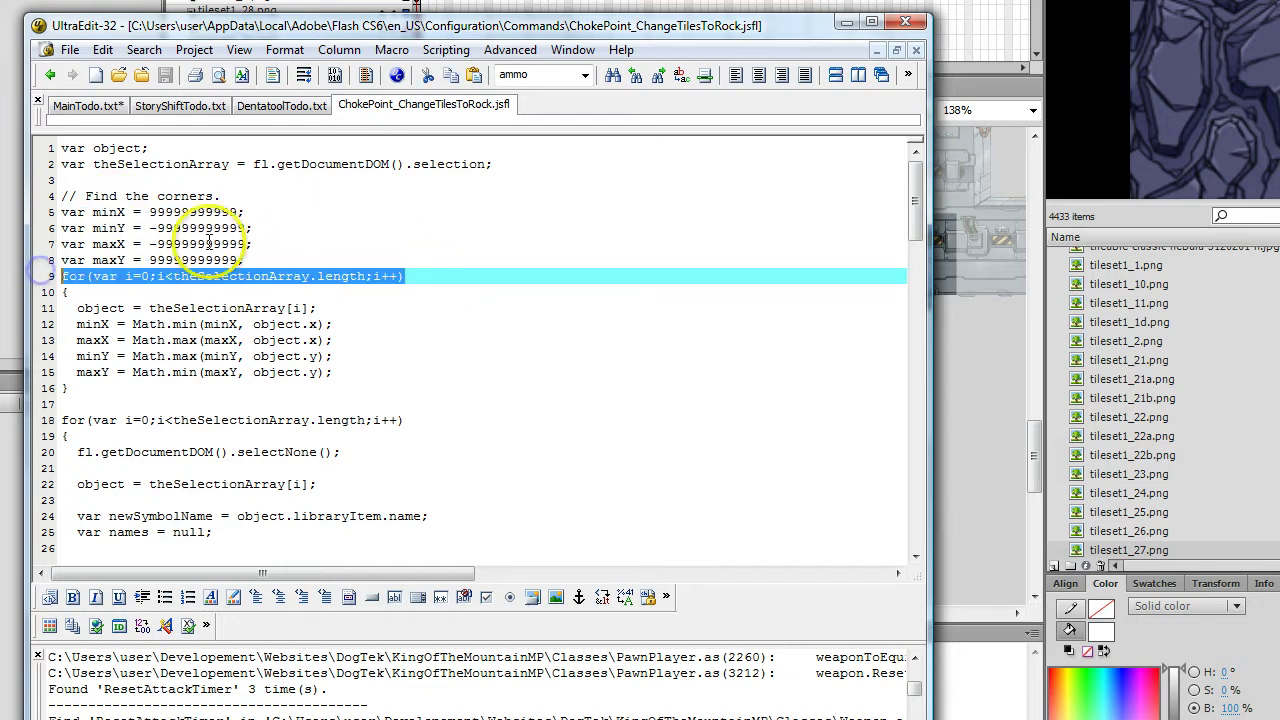
pyautogui.click(108, 212)
pyautogui.doubleClick(108, 228)
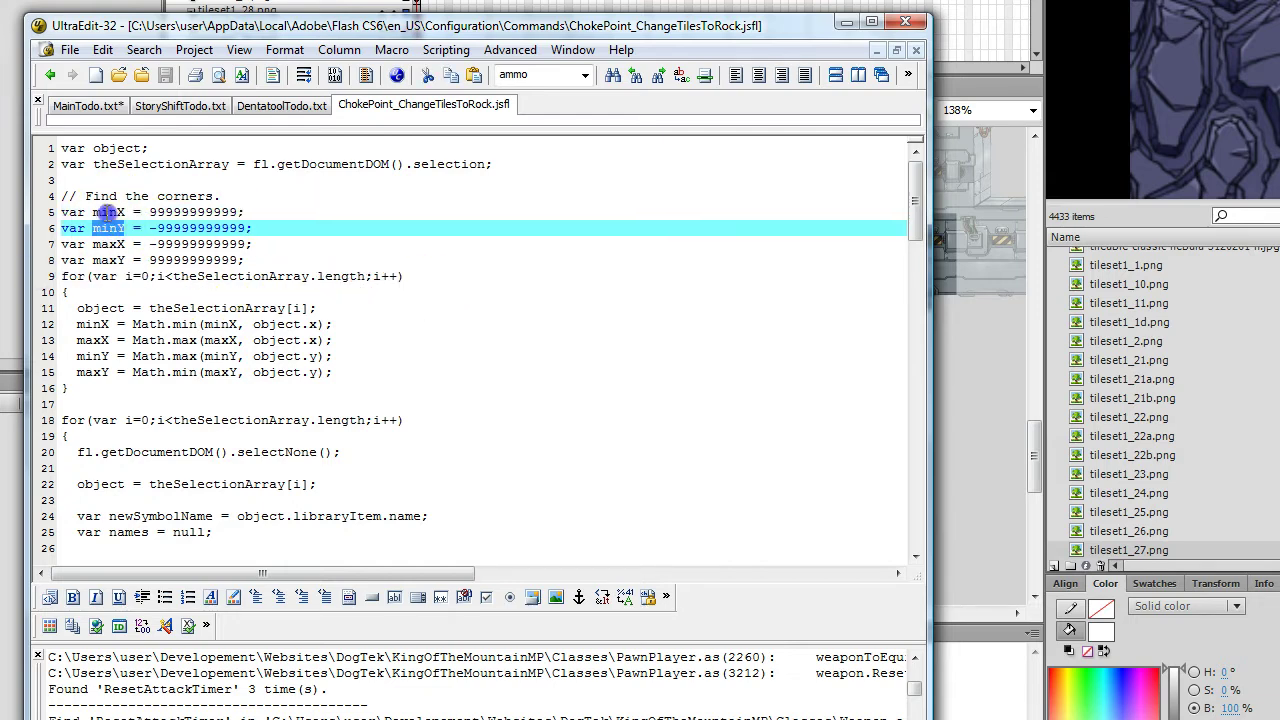
pyautogui.doubleClick(108, 212)
pyautogui.doubleClick(108, 244)
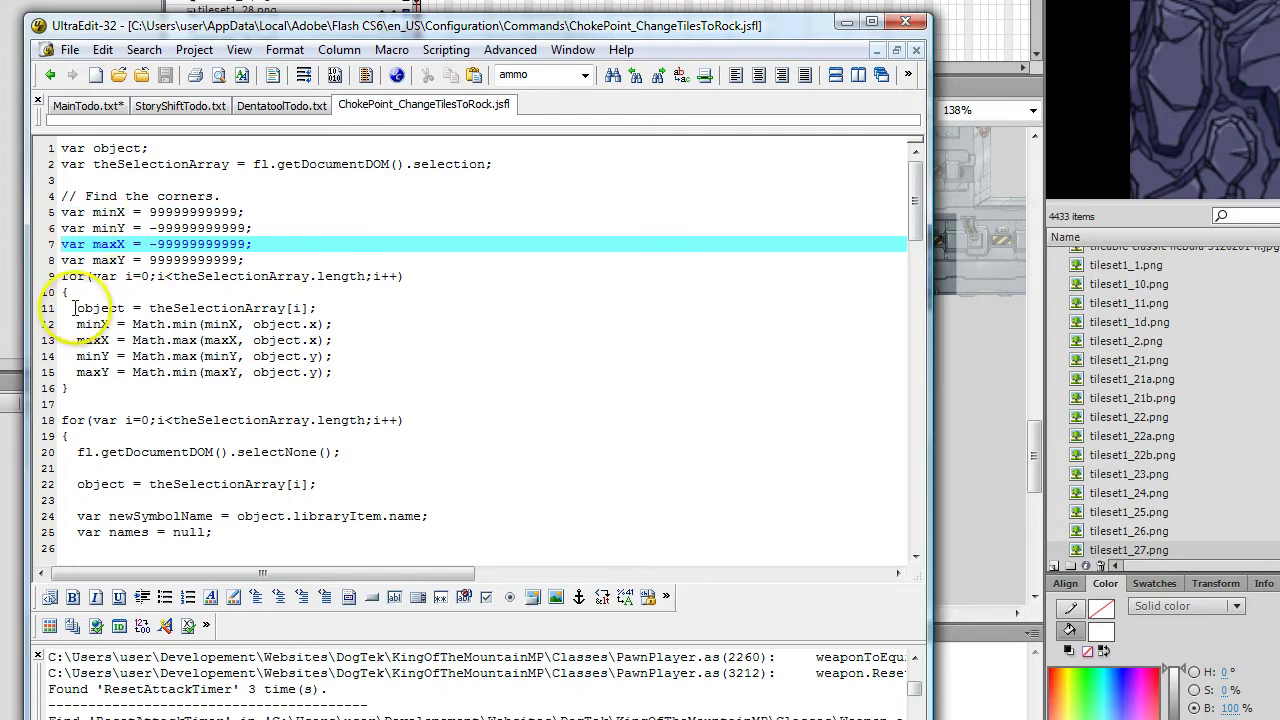
pyautogui.moveTo(77, 308); pyautogui.dragTo(405, 368)
pyautogui.scroll(-2, 200, 380)
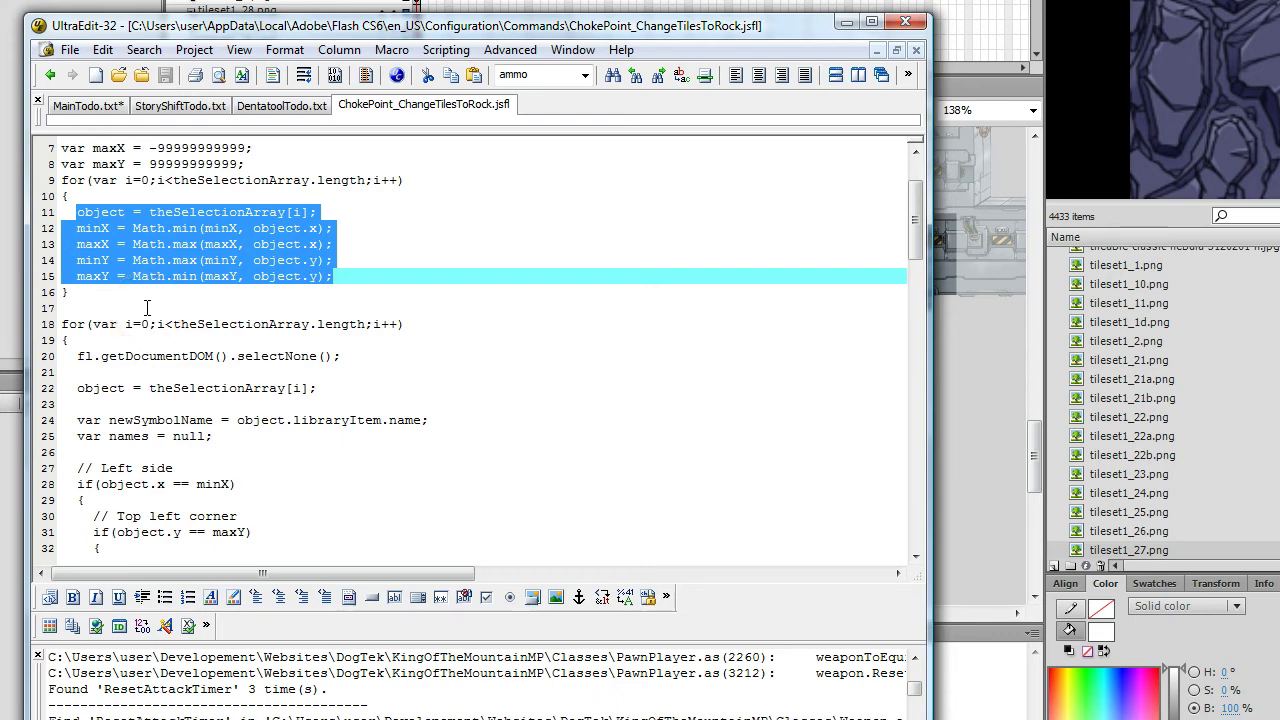
pyautogui.scroll(-1, 160, 315)
pyautogui.scroll(-2, 167, 320)
pyautogui.scroll(2, 200, 306)
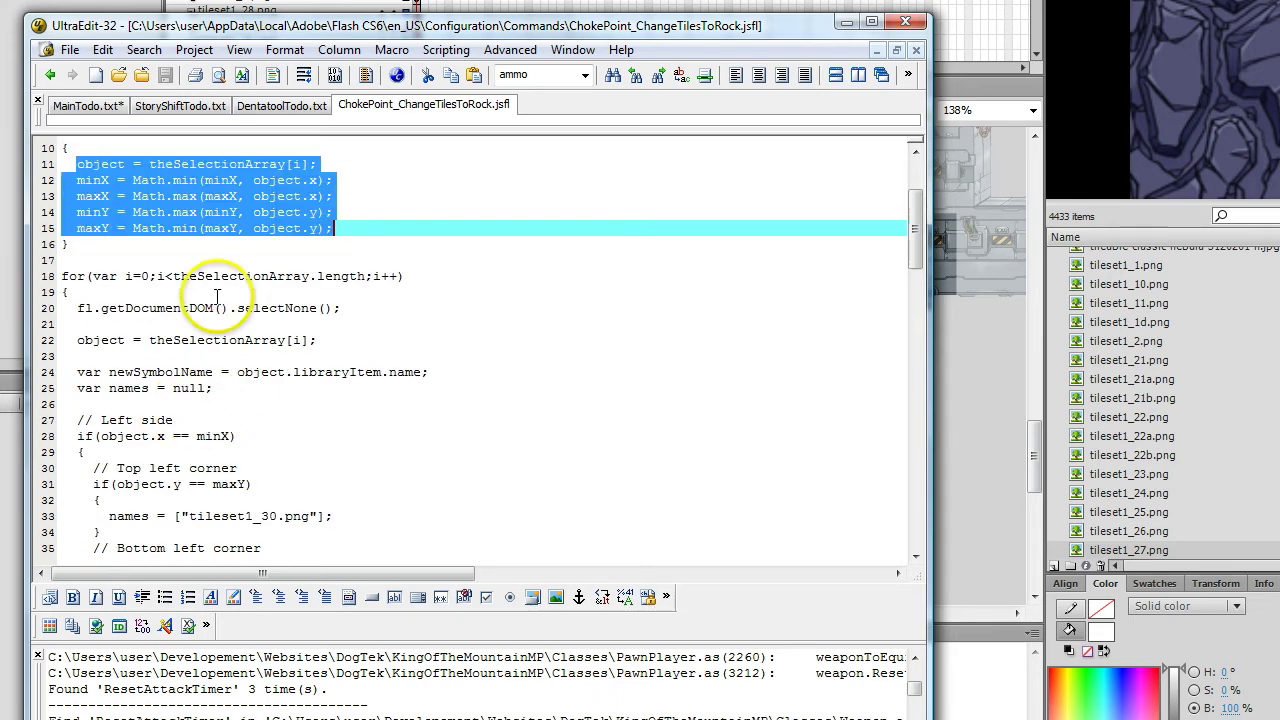
pyautogui.click(173, 213)
pyautogui.click(170, 213)
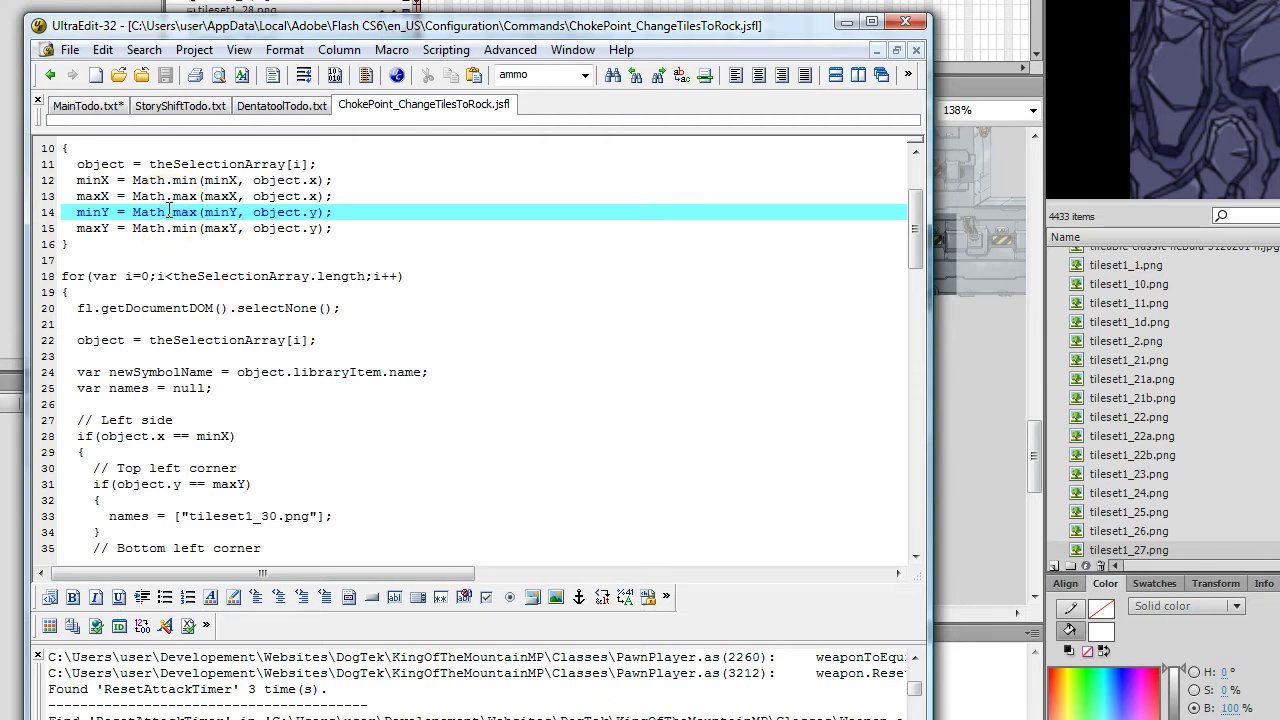
pyautogui.doubleClick(180, 277)
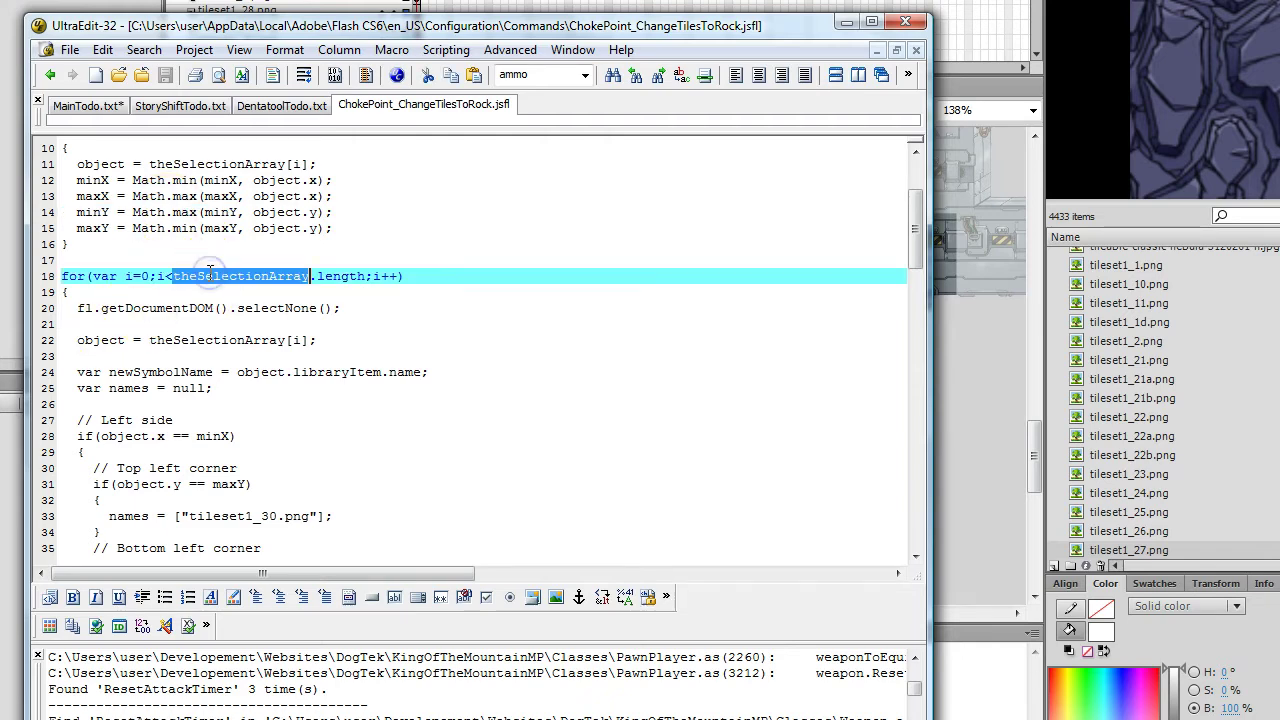
pyautogui.scroll(-2, 200, 420)
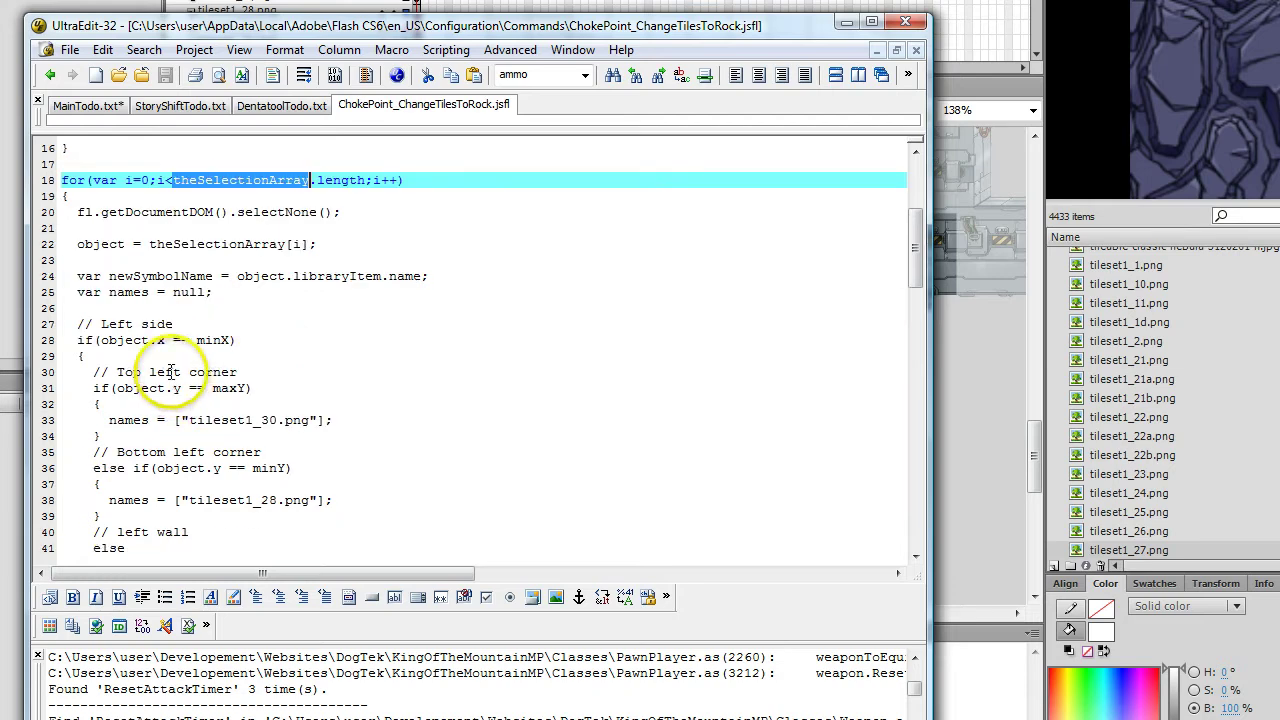
pyautogui.scroll(-2, 190, 335)
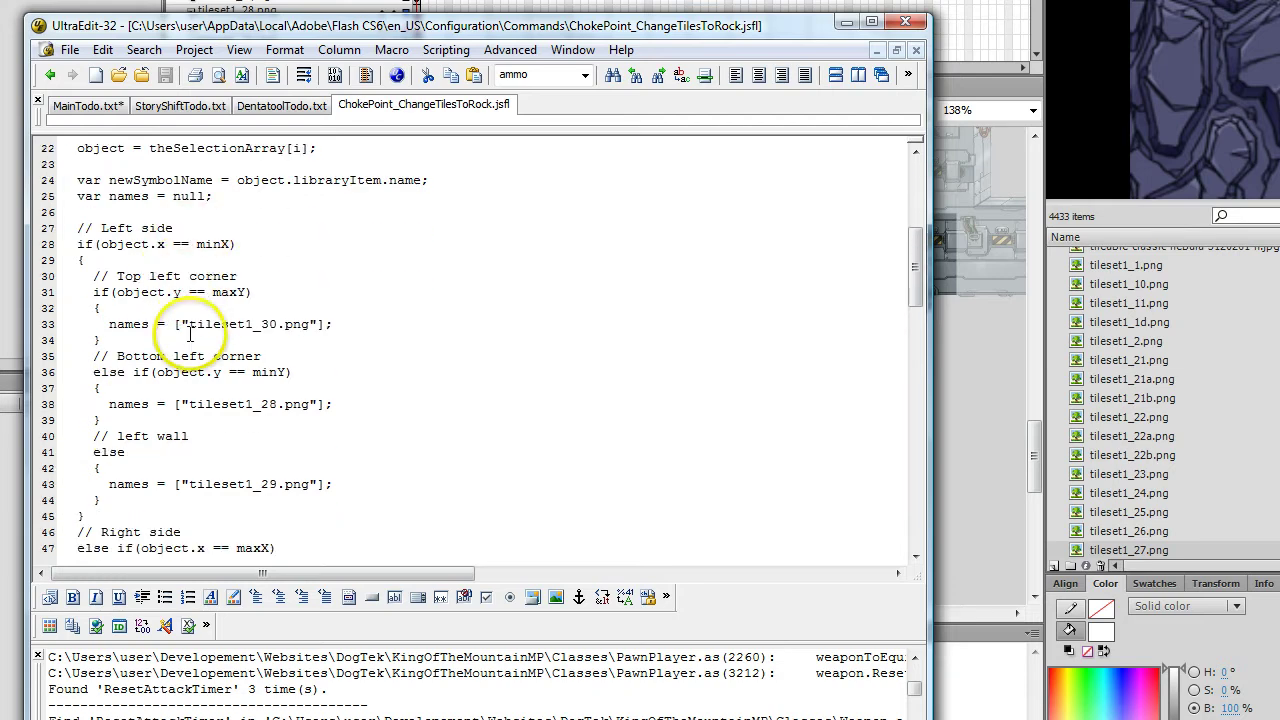
pyautogui.doubleClick(123, 244)
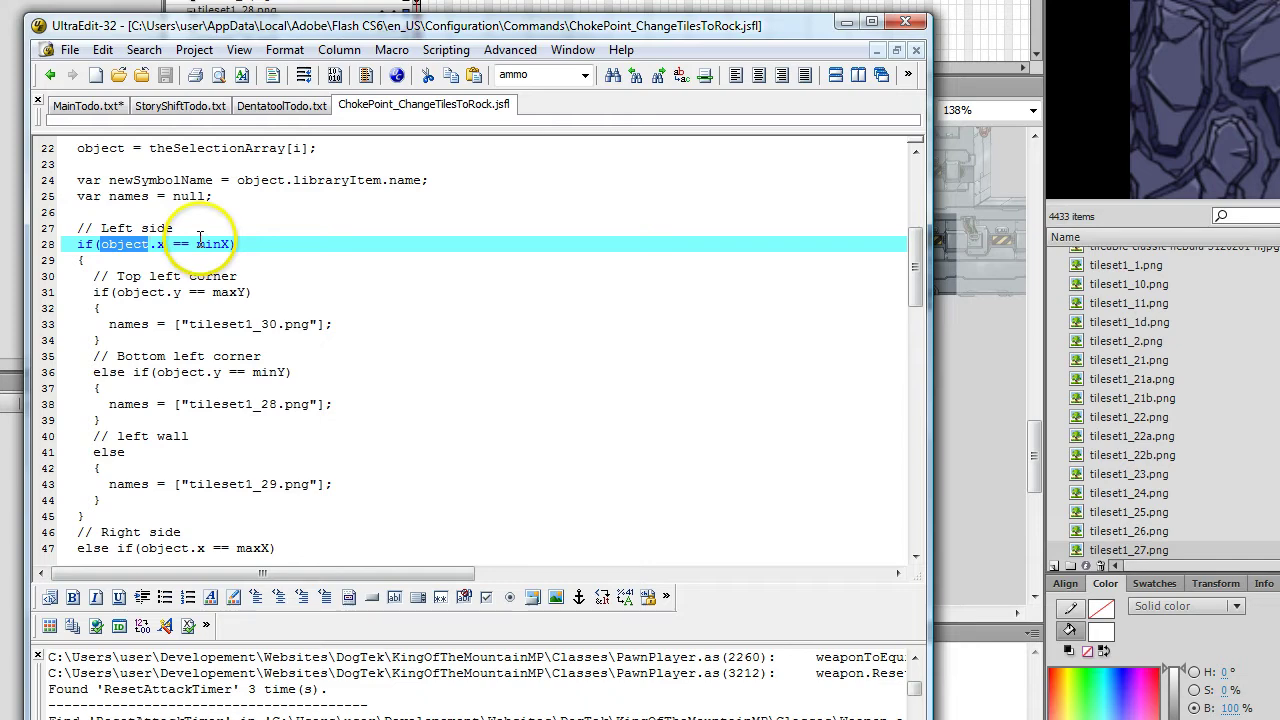
pyautogui.click(117, 276)
pyautogui.moveTo(183, 276); pyautogui.dragTo(269, 292)
pyautogui.click(226, 308)
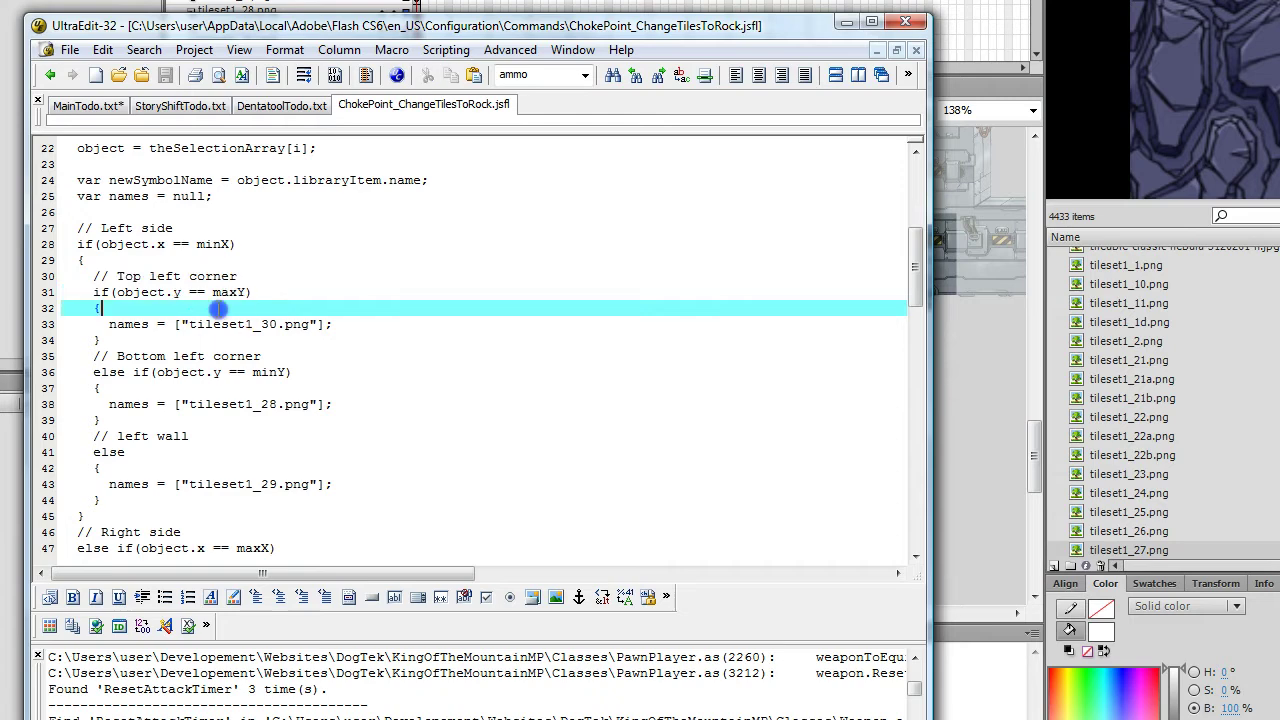
pyautogui.doubleClick(130, 324)
pyautogui.doubleClick(222, 324)
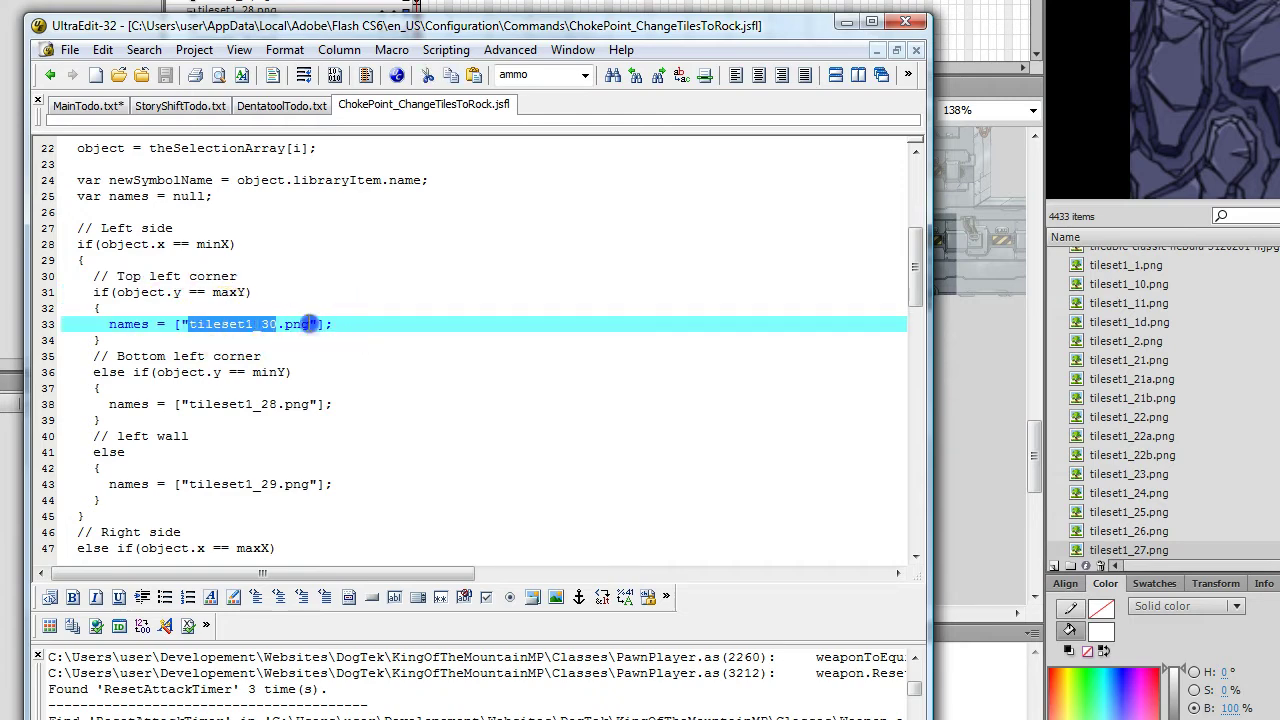
pyautogui.moveTo(312, 324)
pyautogui.mouseDown()
pyautogui.moveTo(1120, 400)
pyautogui.moveTo(992, 405)
pyautogui.mouseUp()
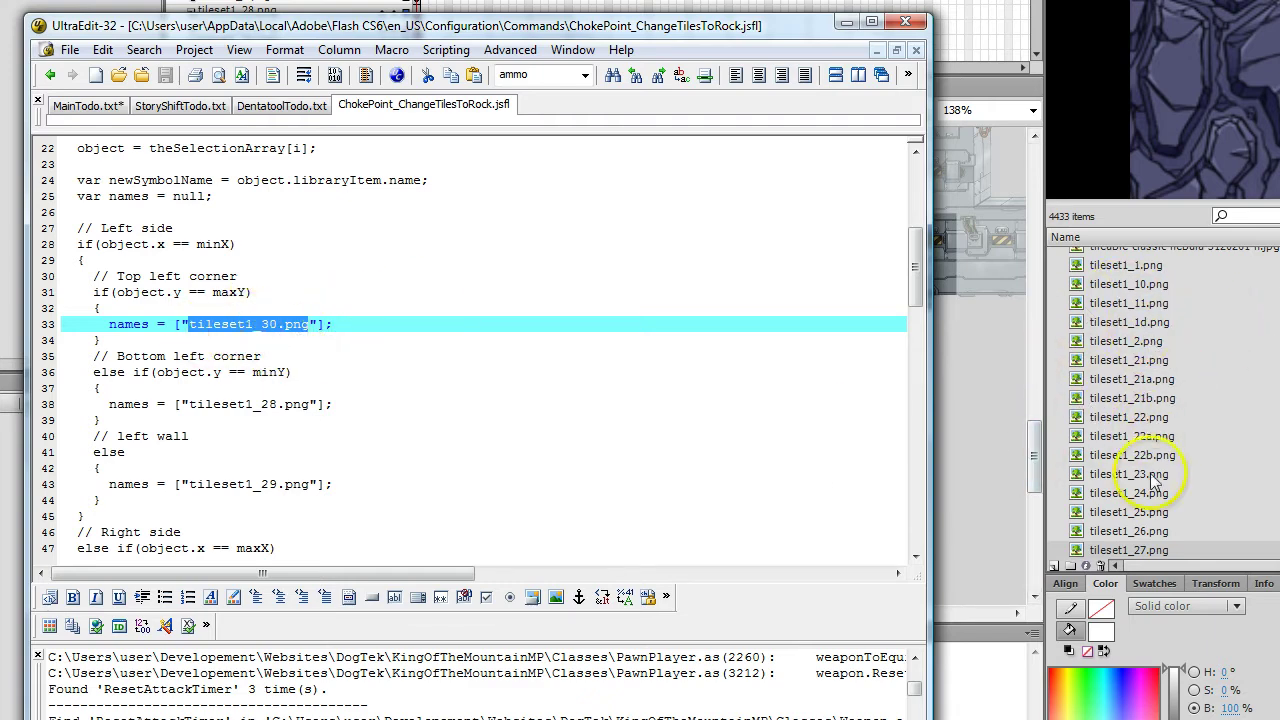
pyautogui.doubleClick(145, 322)
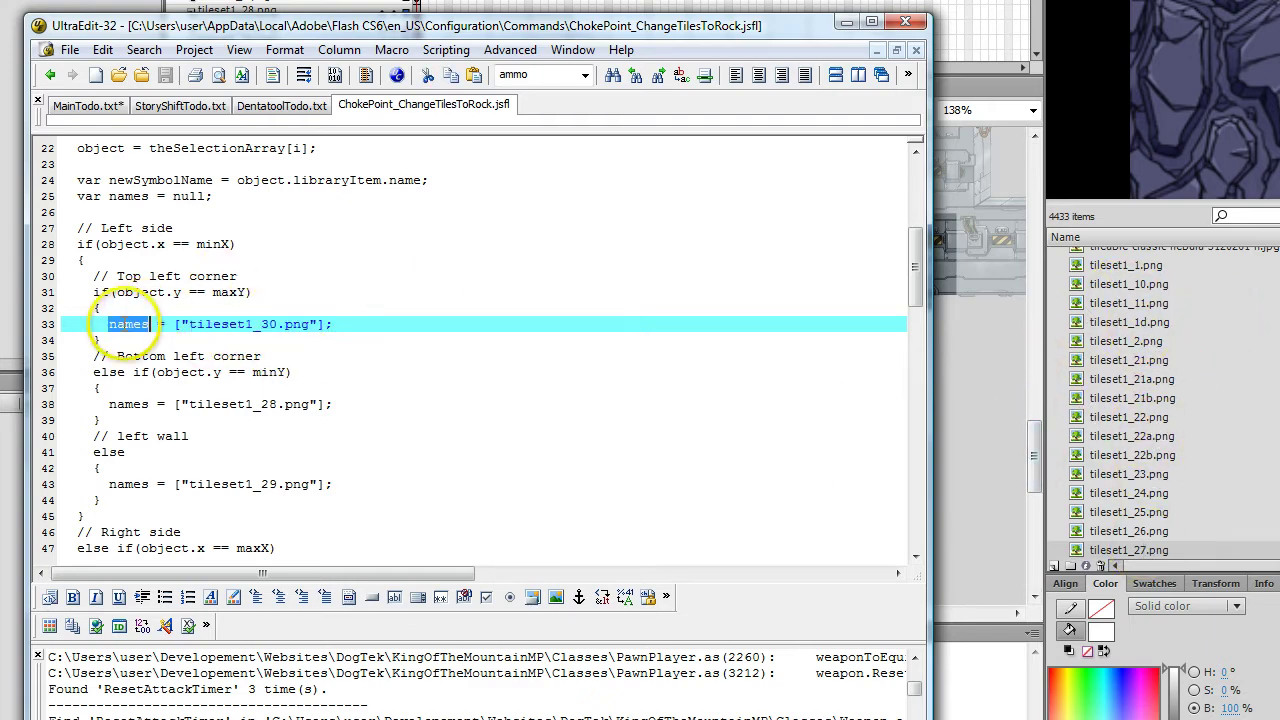
pyautogui.doubleClick(238, 318)
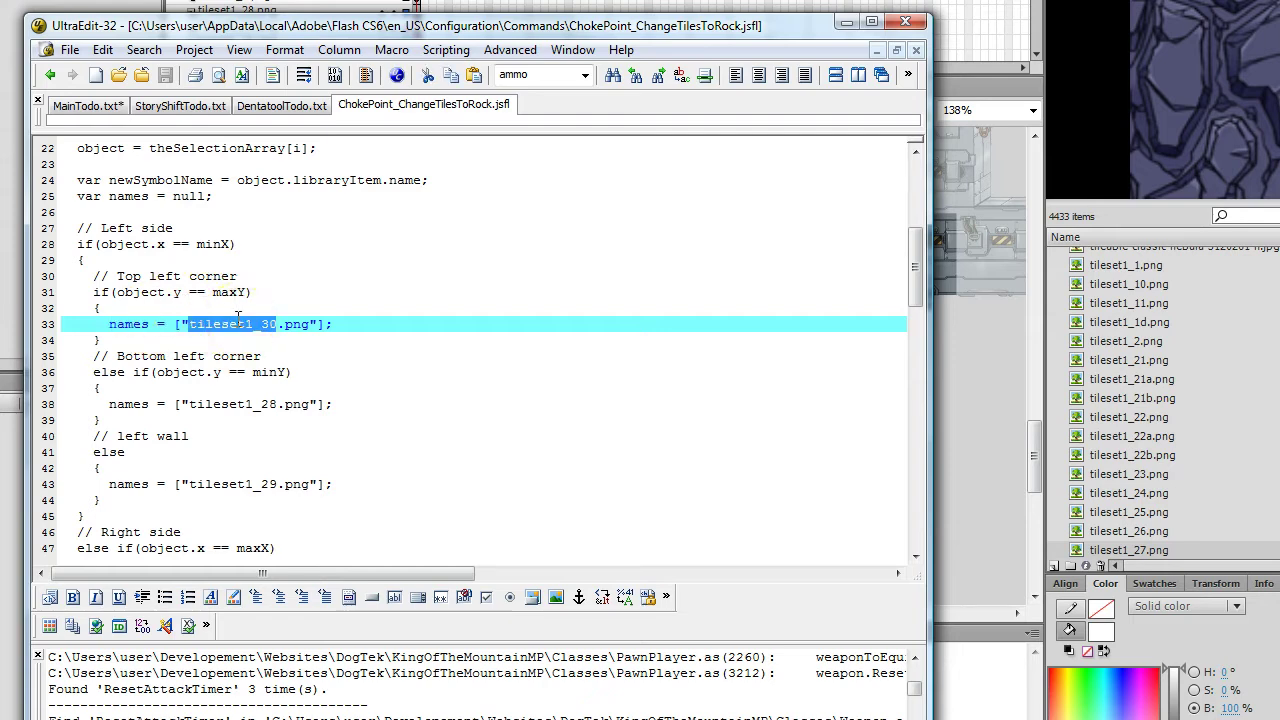
pyautogui.moveTo(238, 318); pyautogui.dragTo(187, 285)
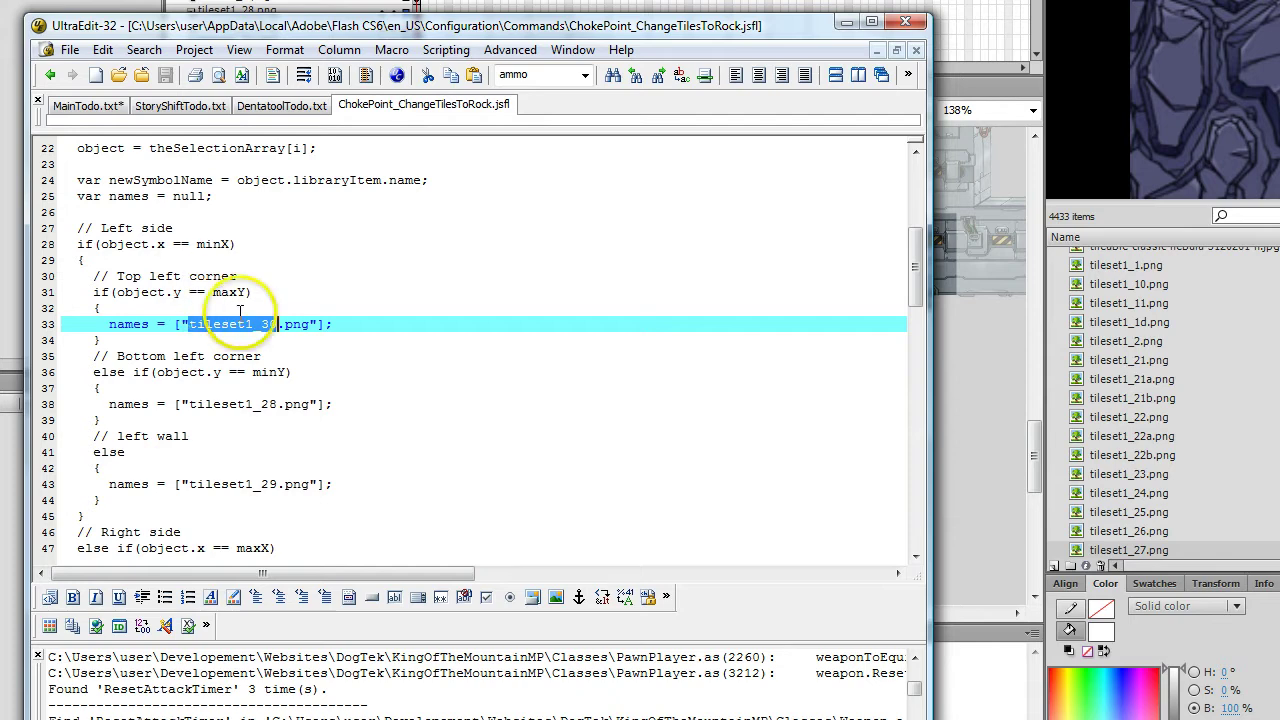
pyautogui.moveTo(187, 285)
pyautogui.mouseDown()
pyautogui.moveTo(117, 270)
pyautogui.moveTo(241, 275)
pyautogui.mouseUp()
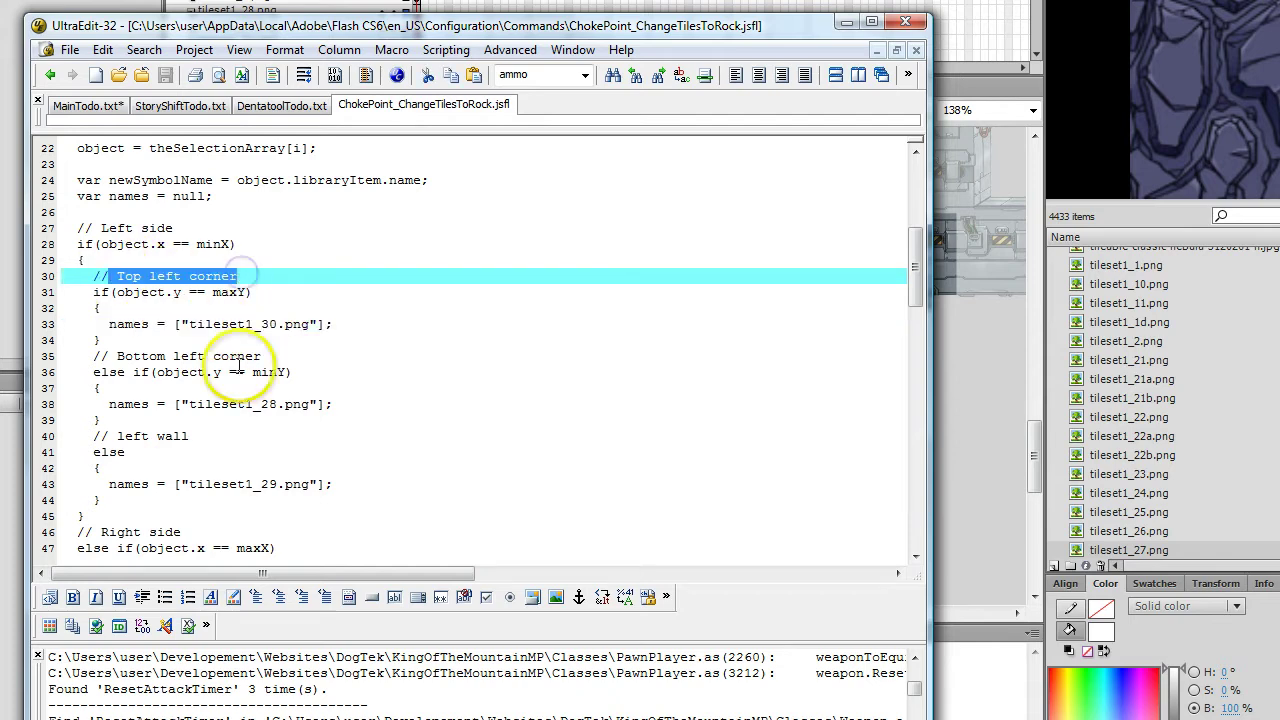
pyautogui.moveTo(117, 356); pyautogui.dragTo(236, 356)
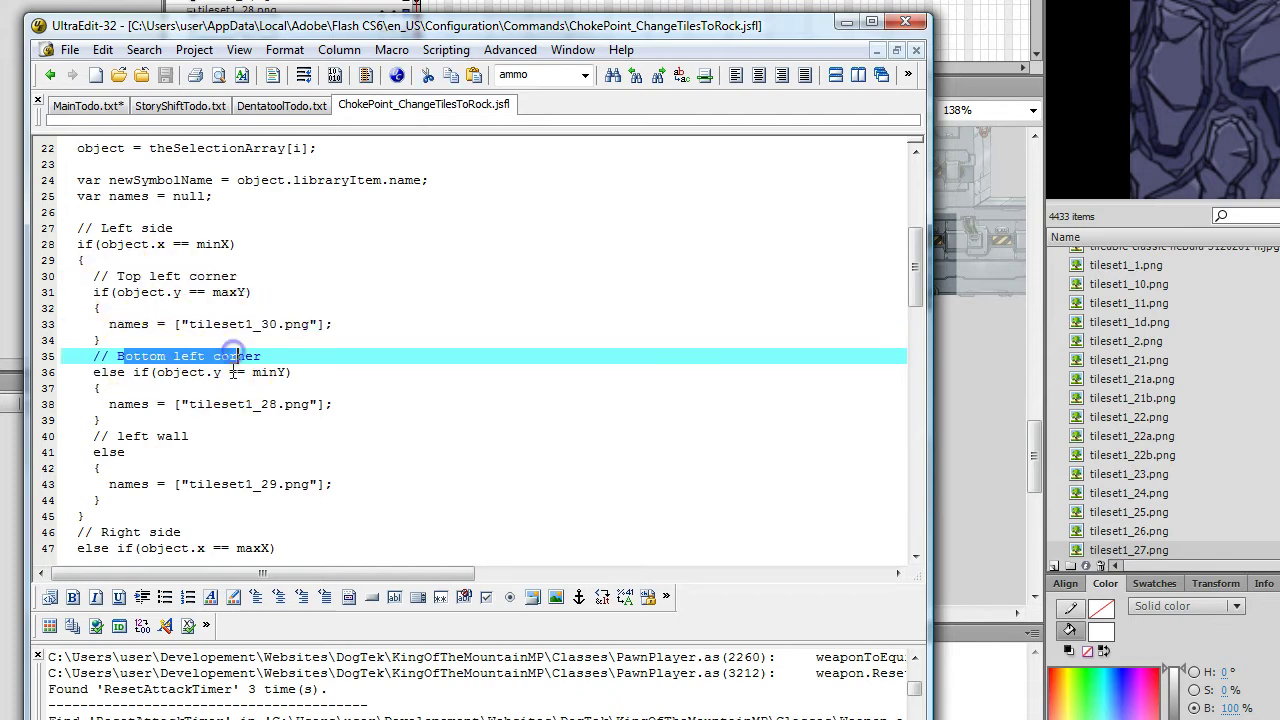
pyautogui.click(162, 377)
pyautogui.moveTo(98, 244); pyautogui.dragTo(229, 244)
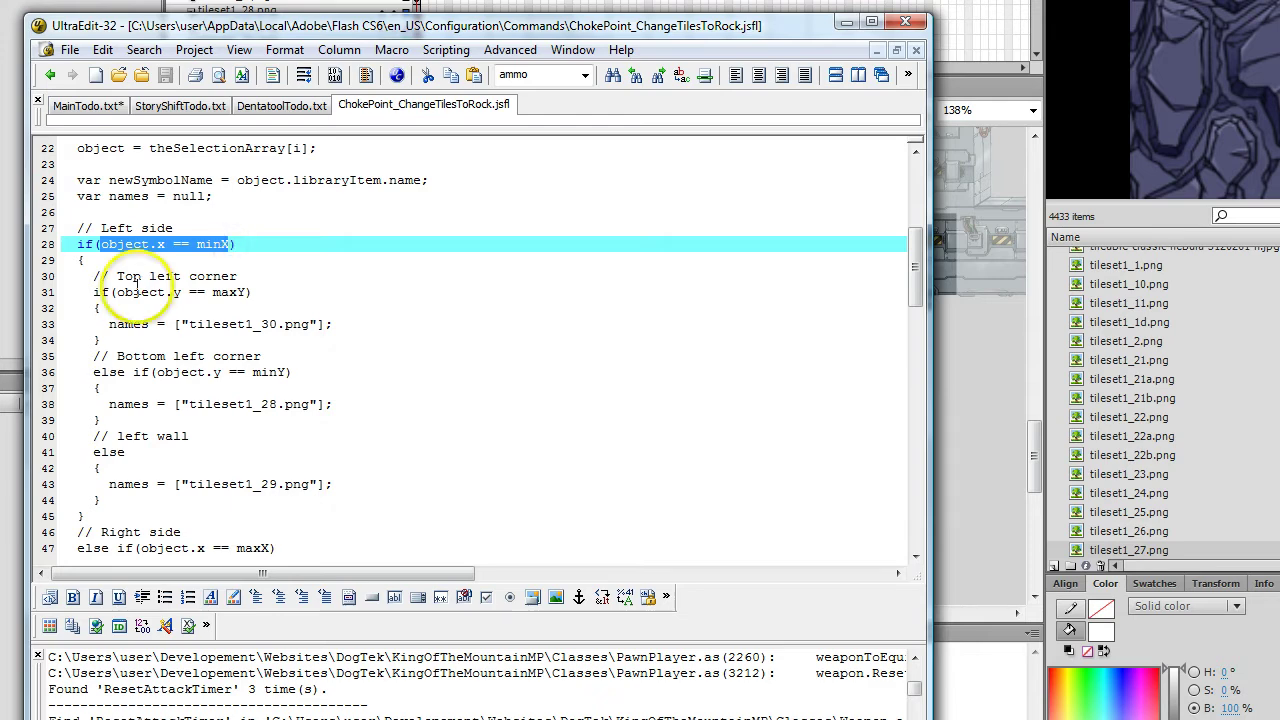
pyautogui.doubleClick(138, 292)
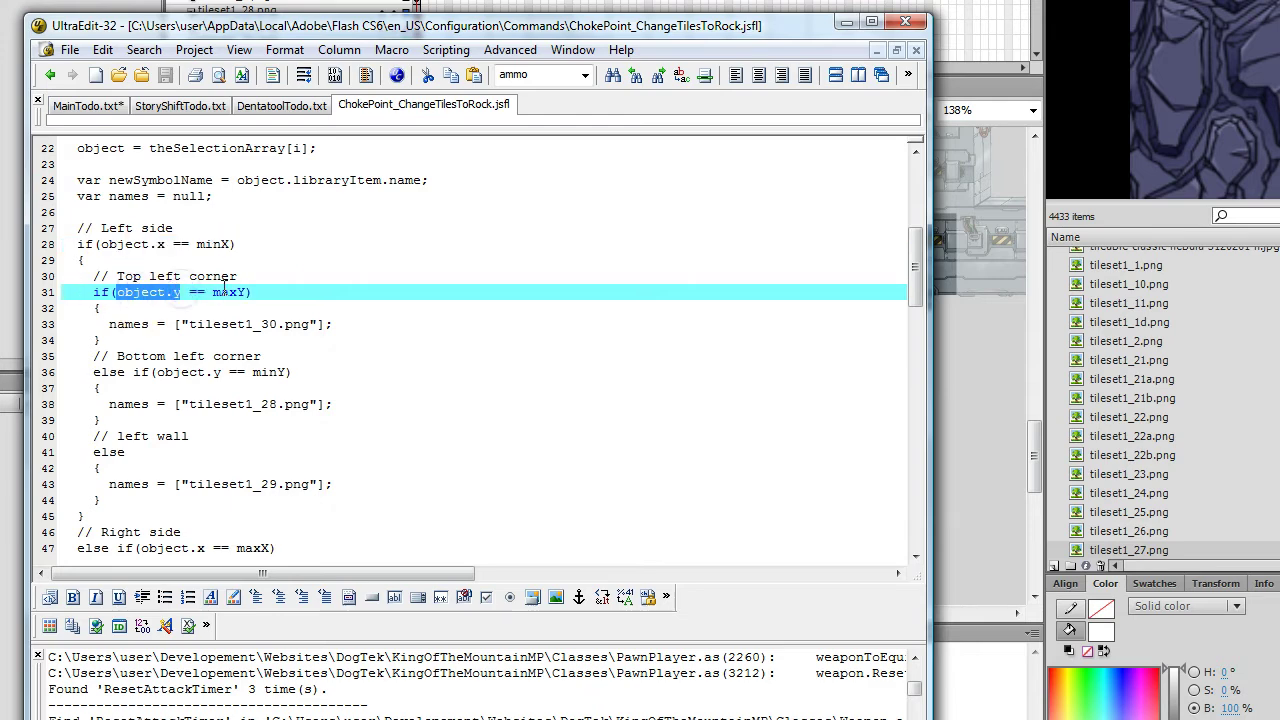
pyautogui.click(227, 291)
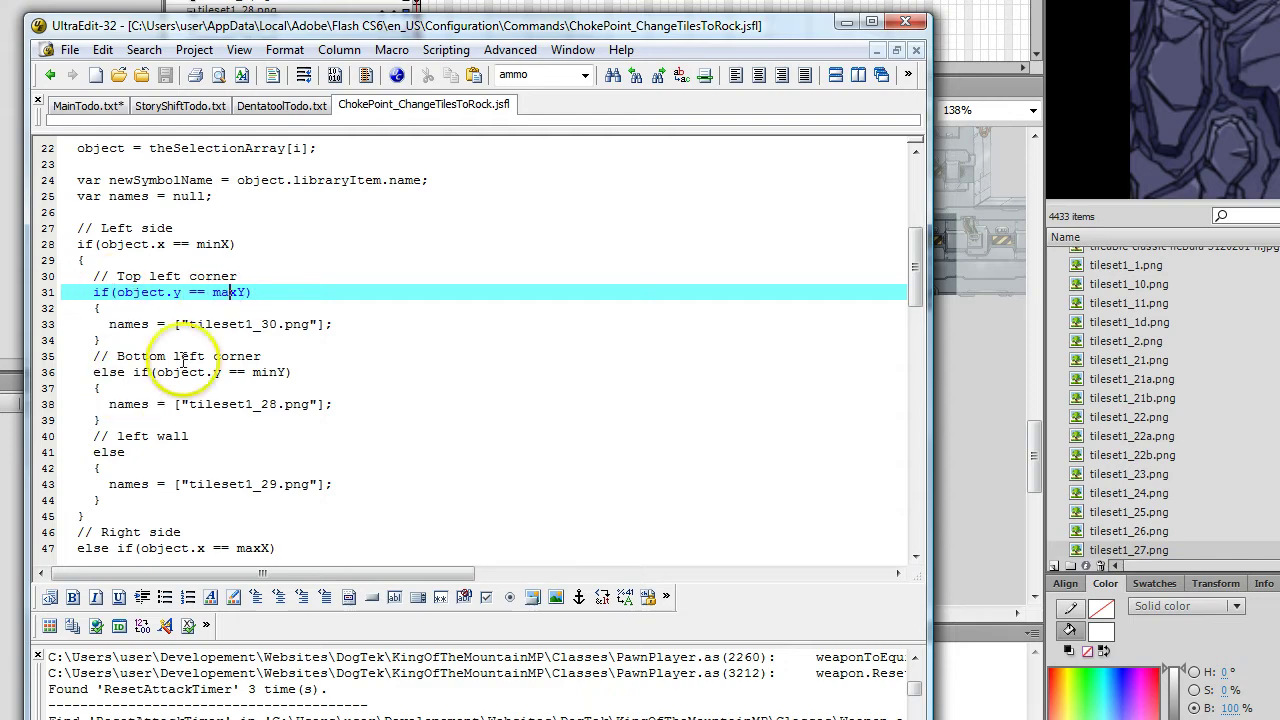
pyautogui.moveTo(117, 436); pyautogui.dragTo(224, 436)
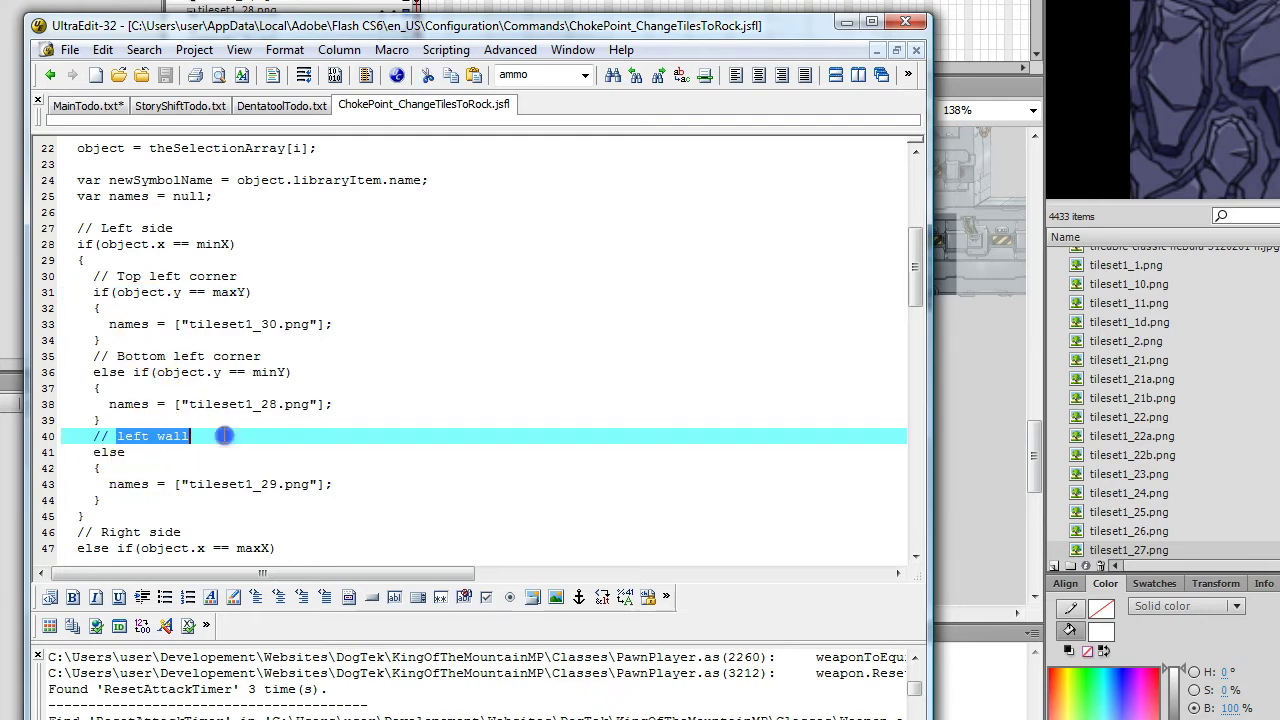
pyautogui.doubleClick(140, 292)
pyautogui.click(175, 372)
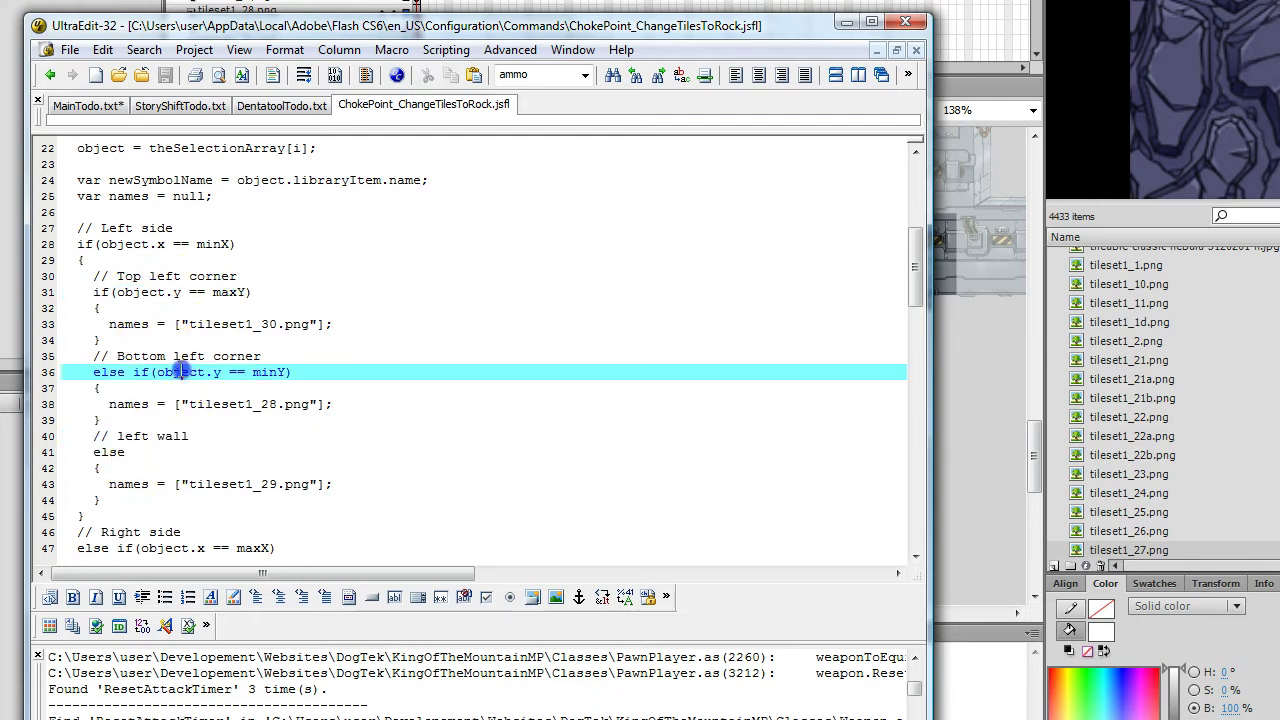
pyautogui.moveTo(117, 436); pyautogui.dragTo(251, 477)
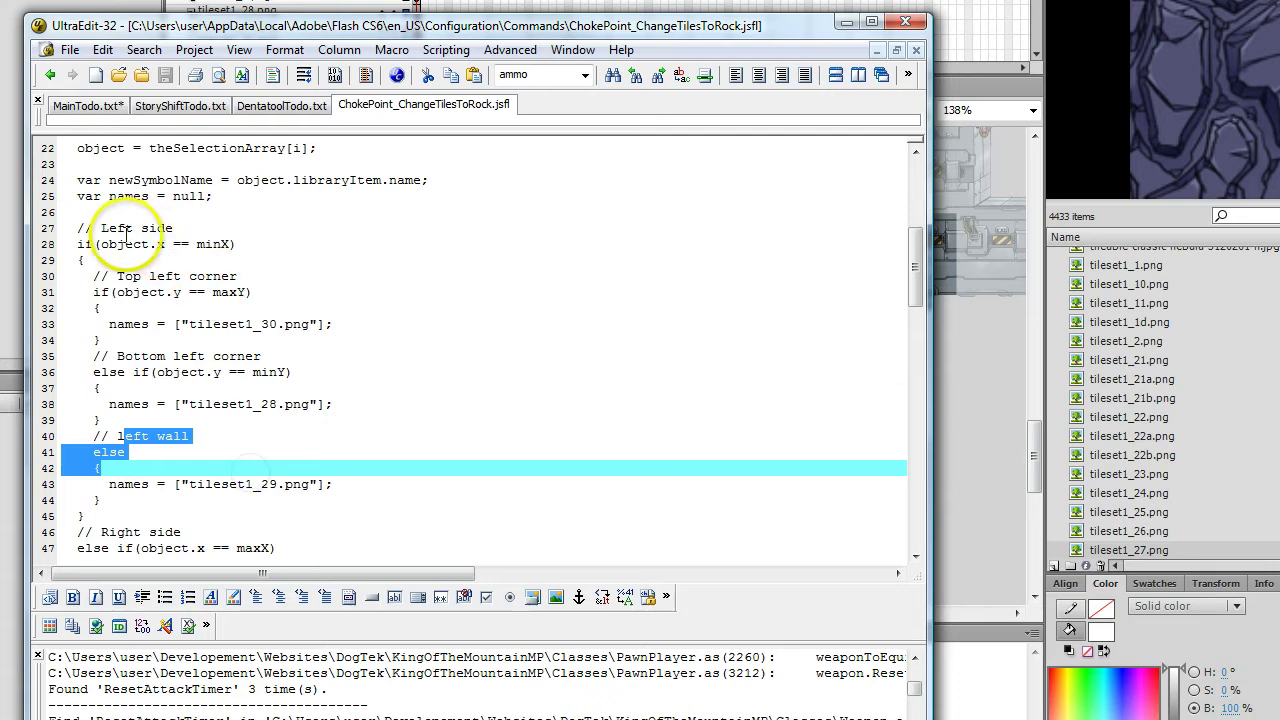
pyautogui.moveTo(104, 228); pyautogui.dragTo(248, 244)
pyautogui.doubleClick(119, 434)
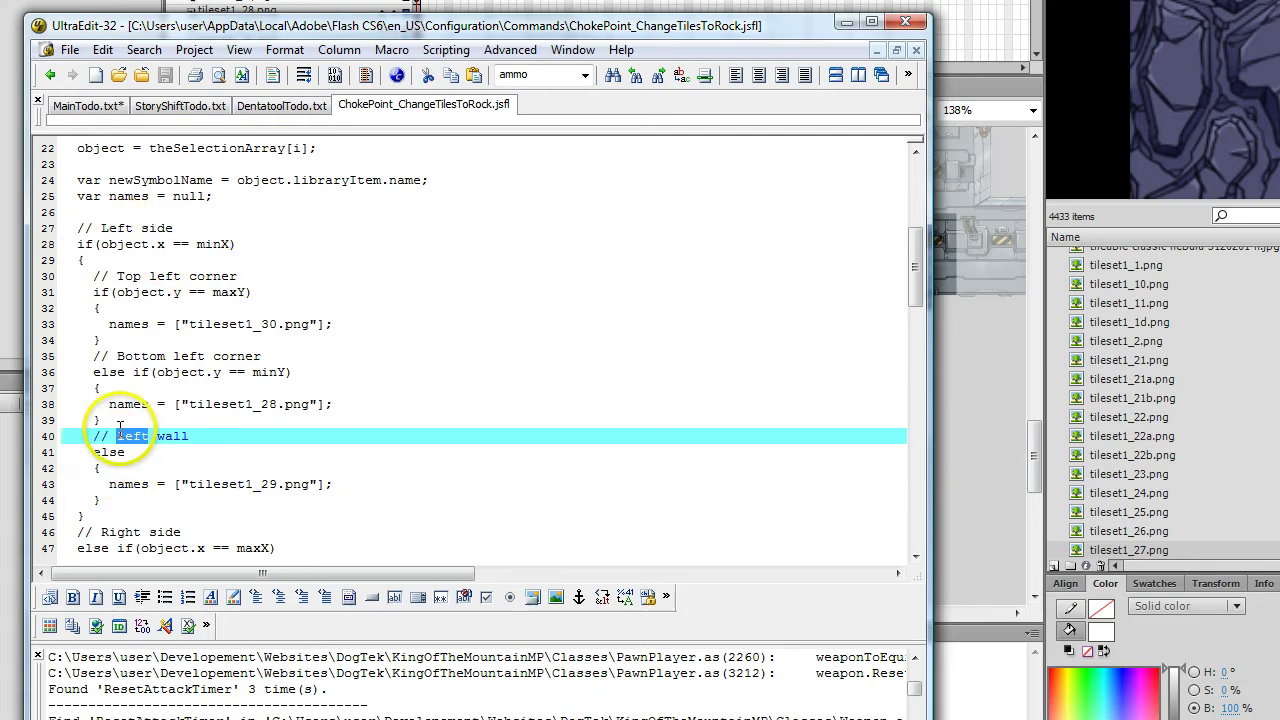
pyautogui.doubleClick(235, 404)
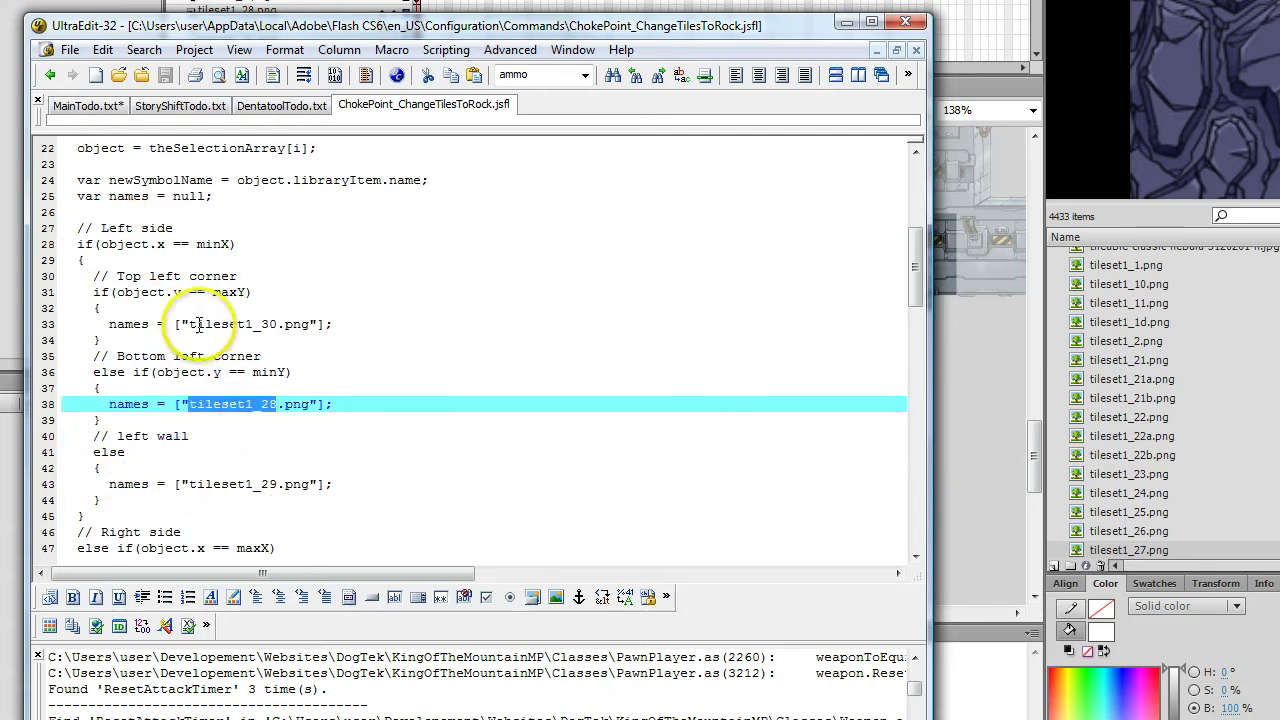
pyautogui.doubleClick(229, 325)
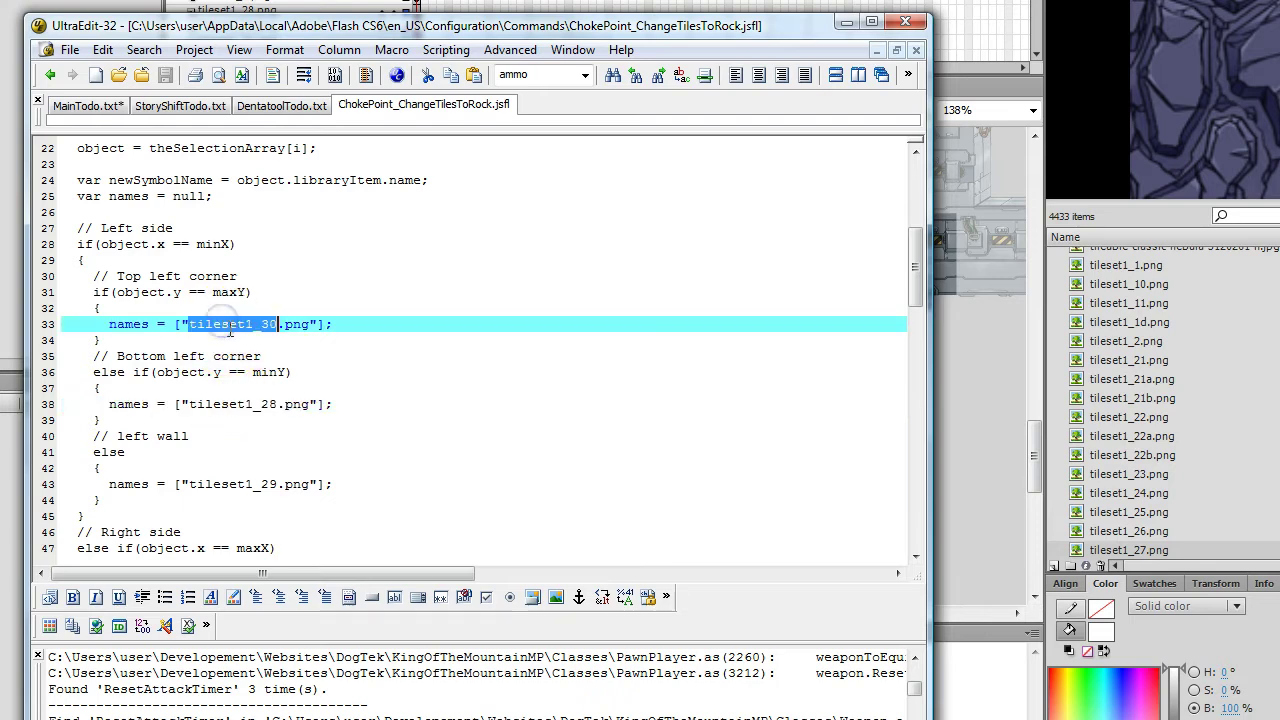
pyautogui.doubleClick(214, 405)
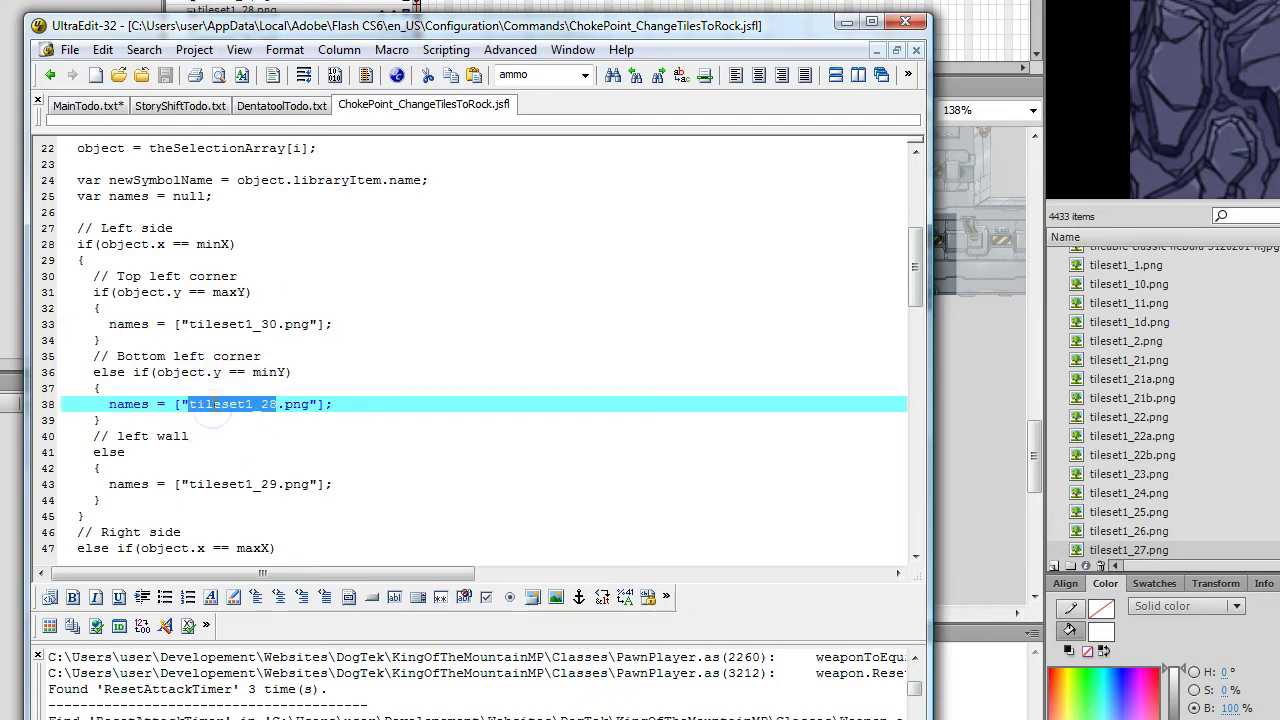
pyautogui.doubleClick(228, 484)
pyautogui.scroll(-1, 290, 370)
pyautogui.scroll(-3, 293, 343)
pyautogui.scroll(-3, 293, 343)
pyautogui.moveTo(84, 196)
pyautogui.mouseDown()
pyautogui.moveTo(271, 405)
pyautogui.moveTo(231, 479)
pyautogui.mouseUp()
pyautogui.click(151, 258)
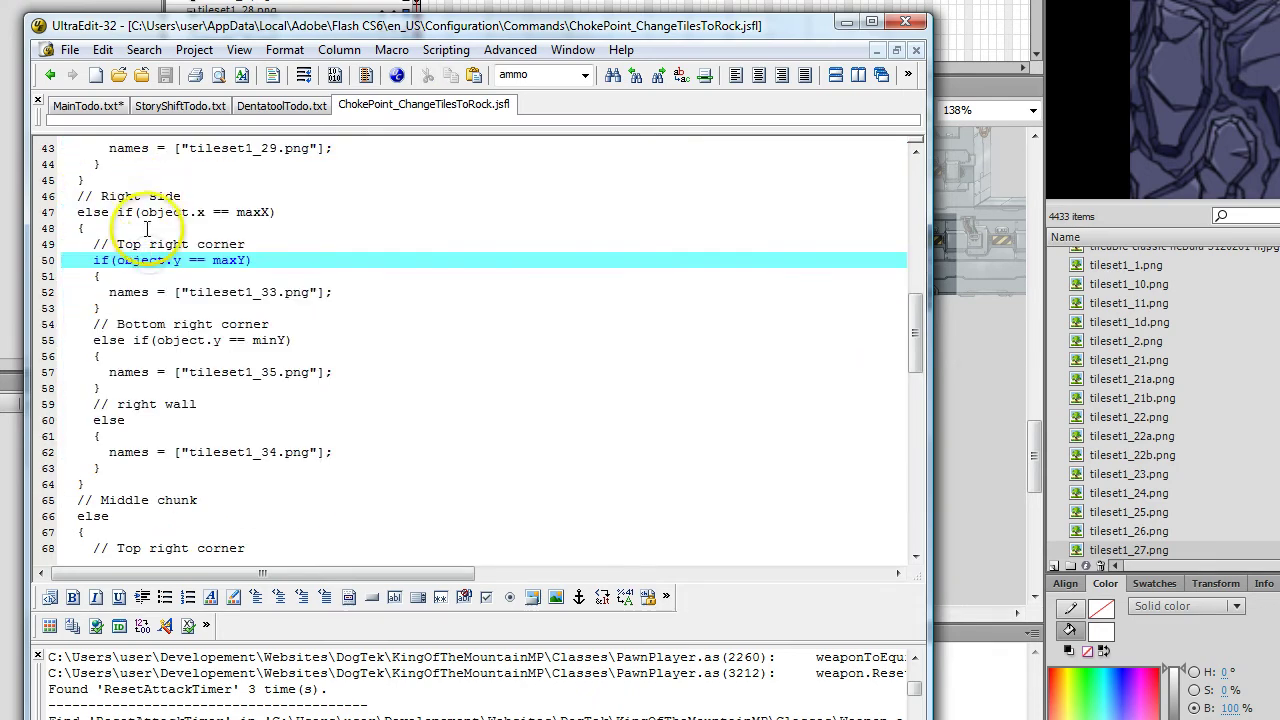
pyautogui.click(148, 228)
pyautogui.click(152, 340)
pyautogui.click(141, 390)
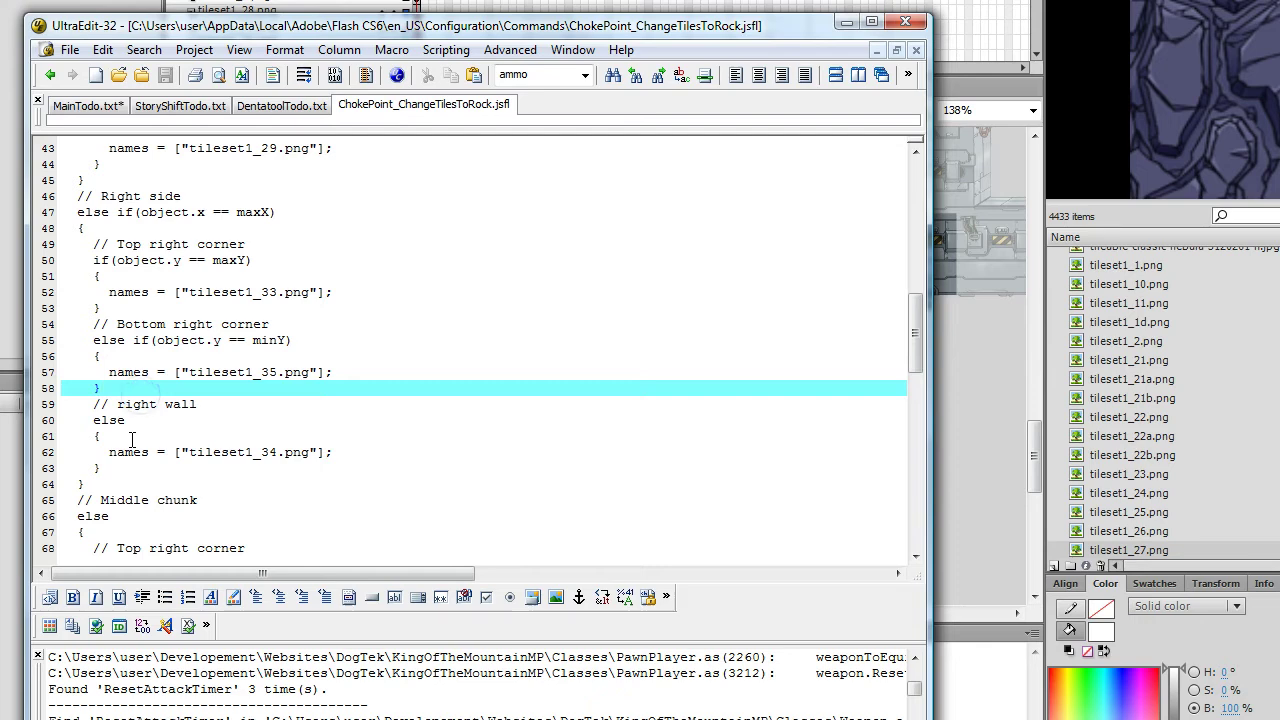
pyautogui.moveTo(133, 452); pyautogui.dragTo(371, 448)
pyautogui.scroll(-4, 251, 500)
pyautogui.scroll(-2, 200, 468)
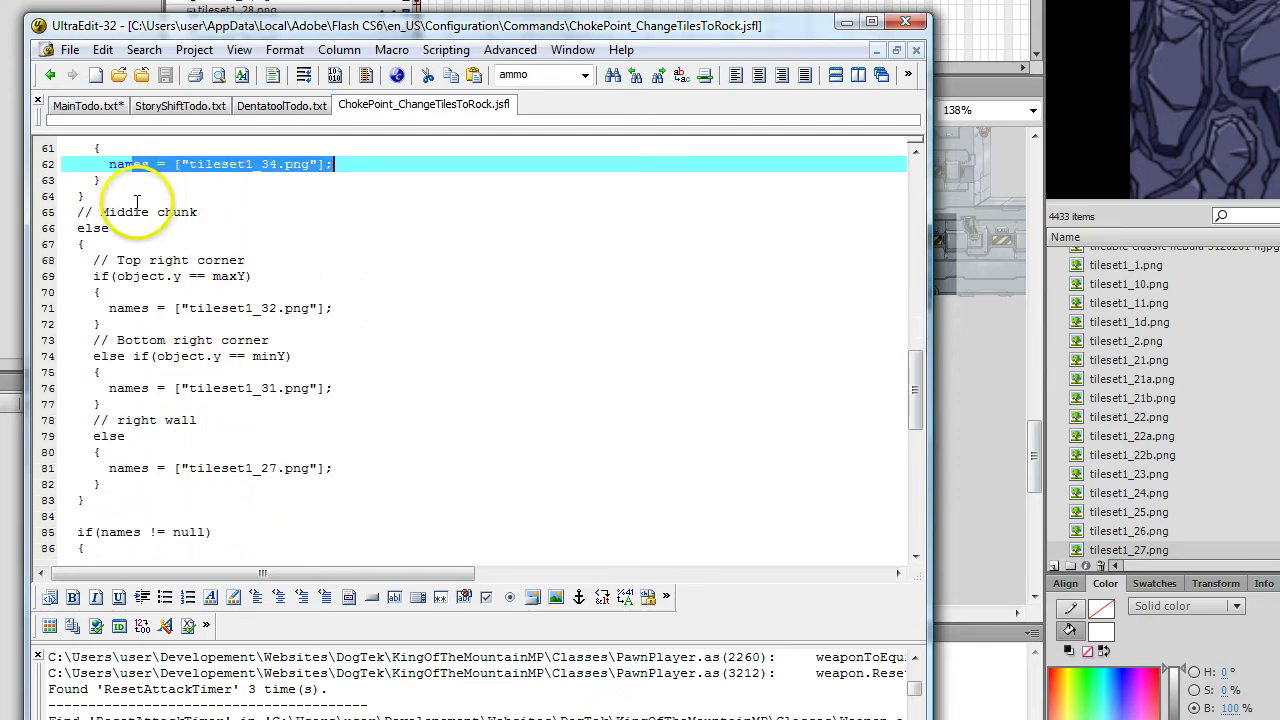
pyautogui.doubleClick(148, 277)
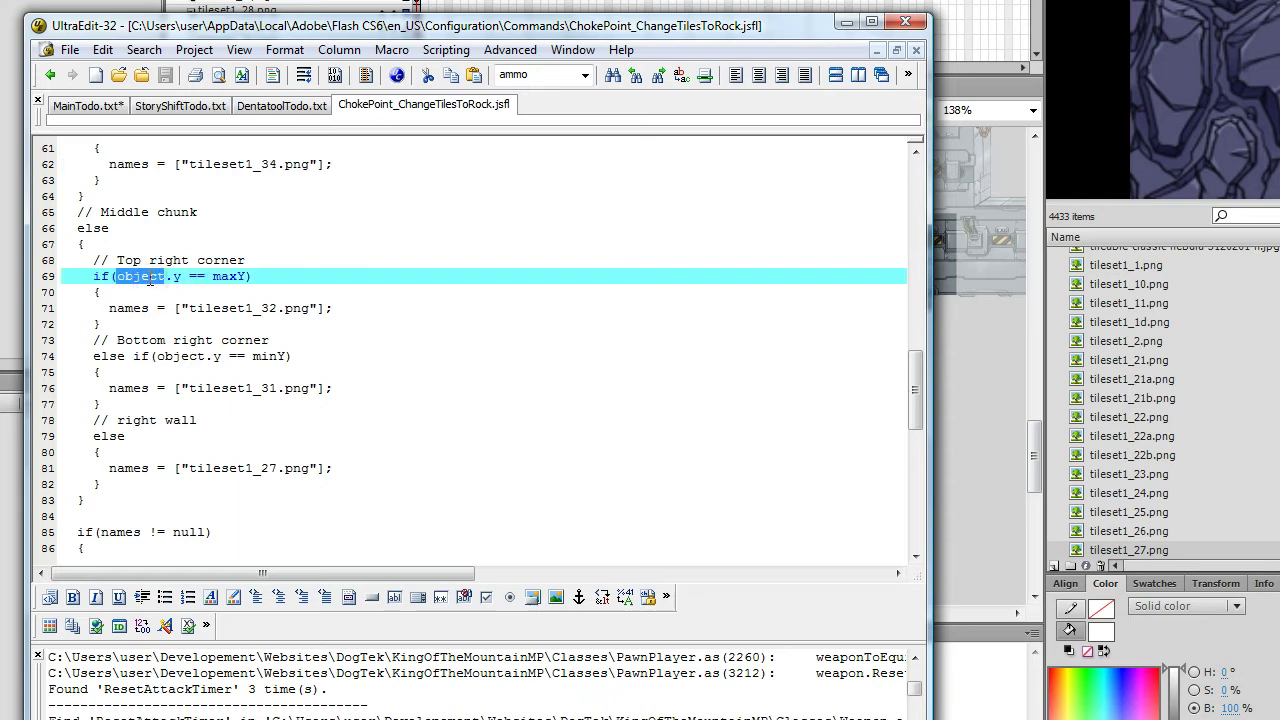
pyautogui.doubleClick(140, 356)
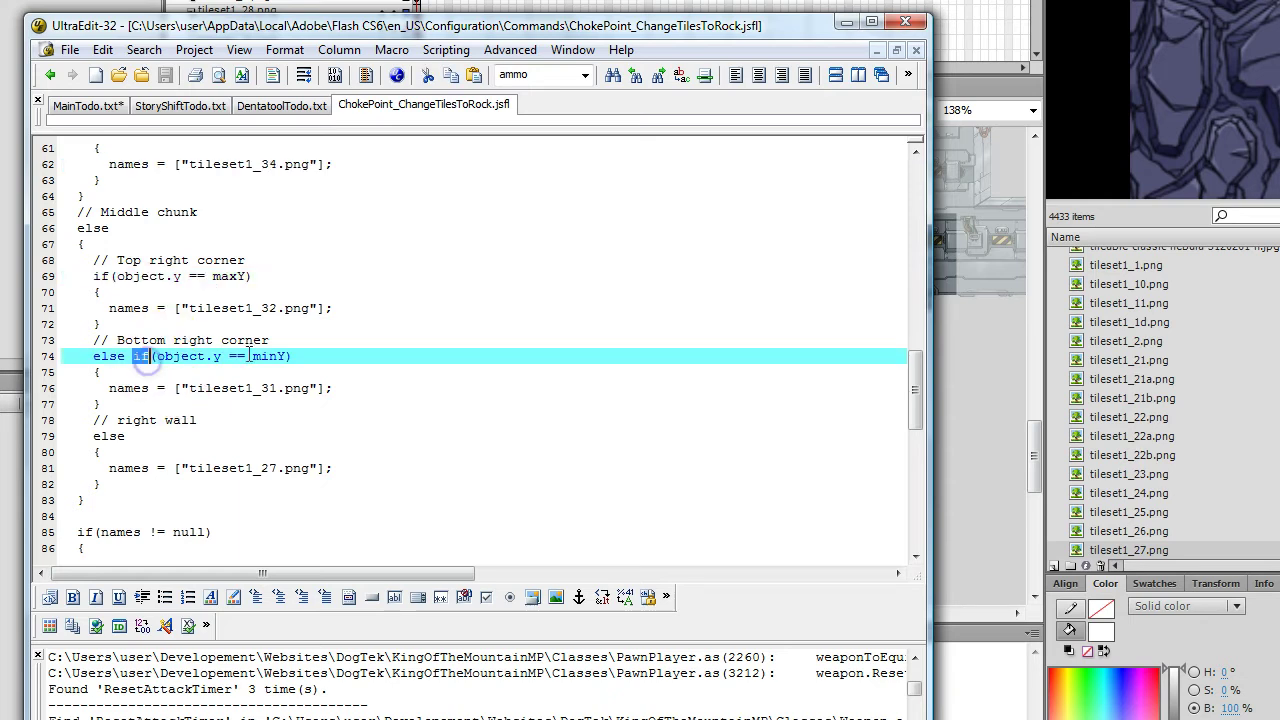
pyautogui.doubleClick(268, 356)
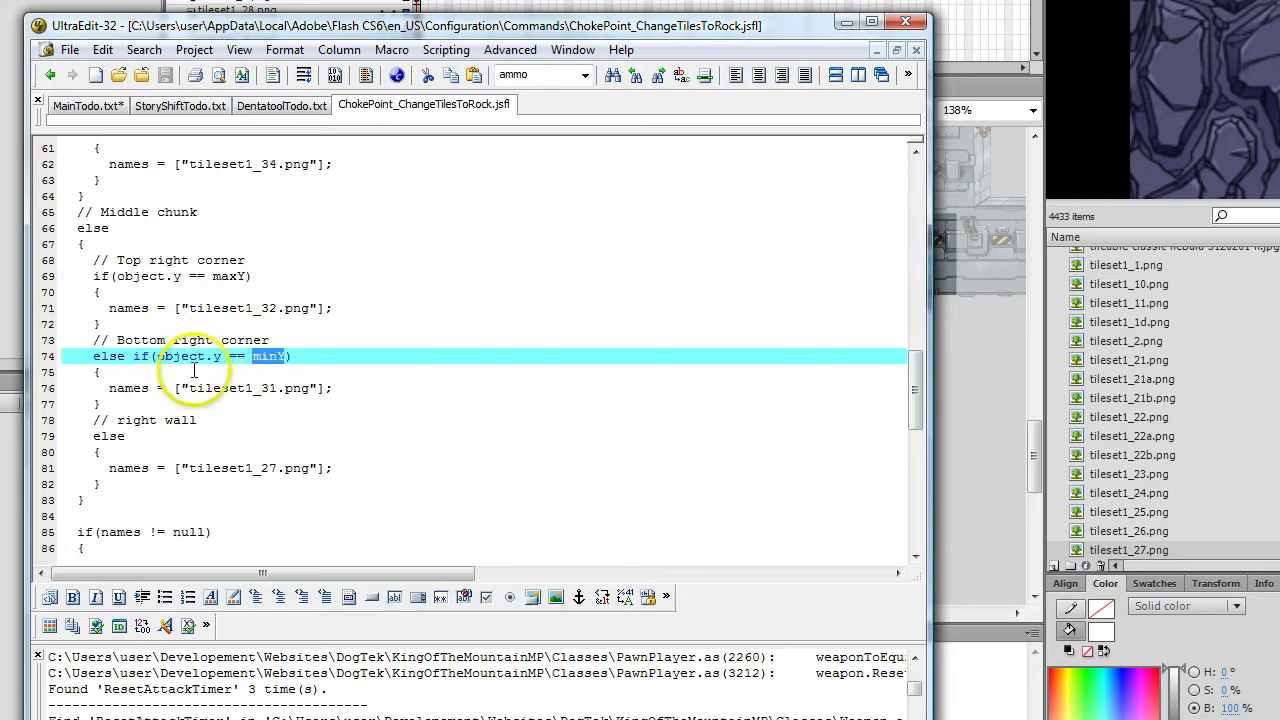
pyautogui.moveTo(110, 468); pyautogui.dragTo(381, 464)
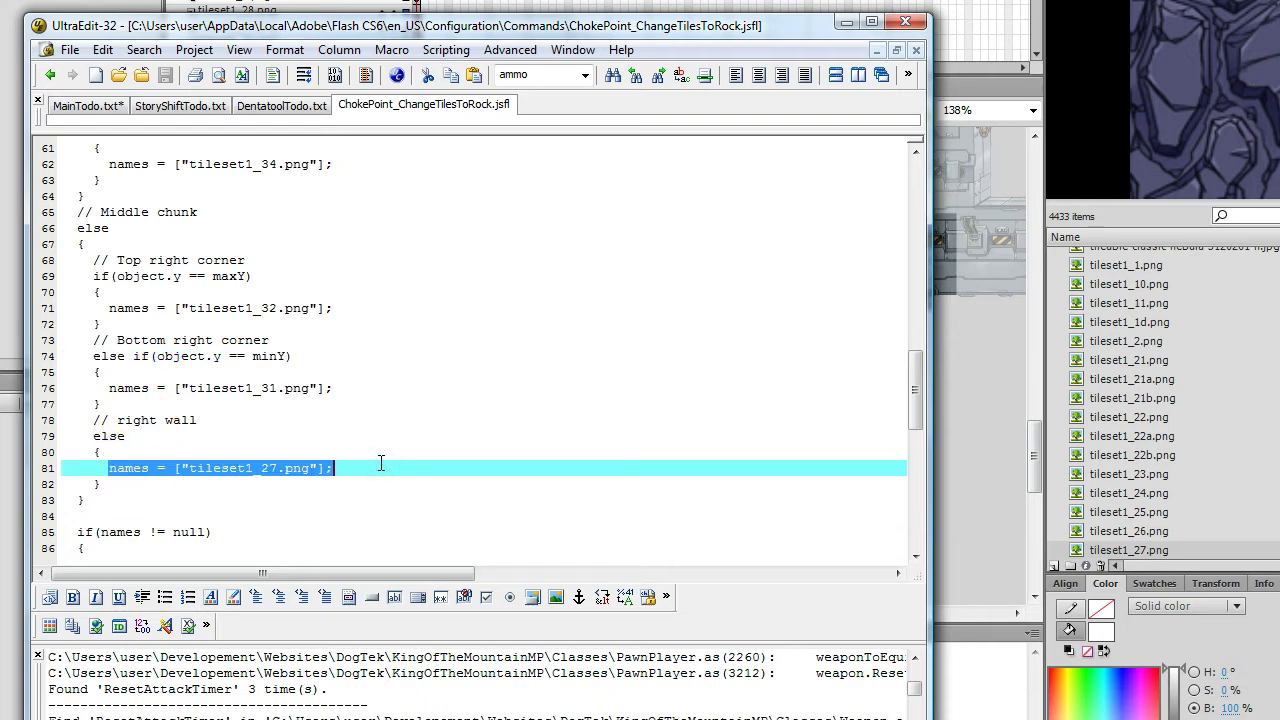
pyautogui.hotkey('alt', 'Tab')
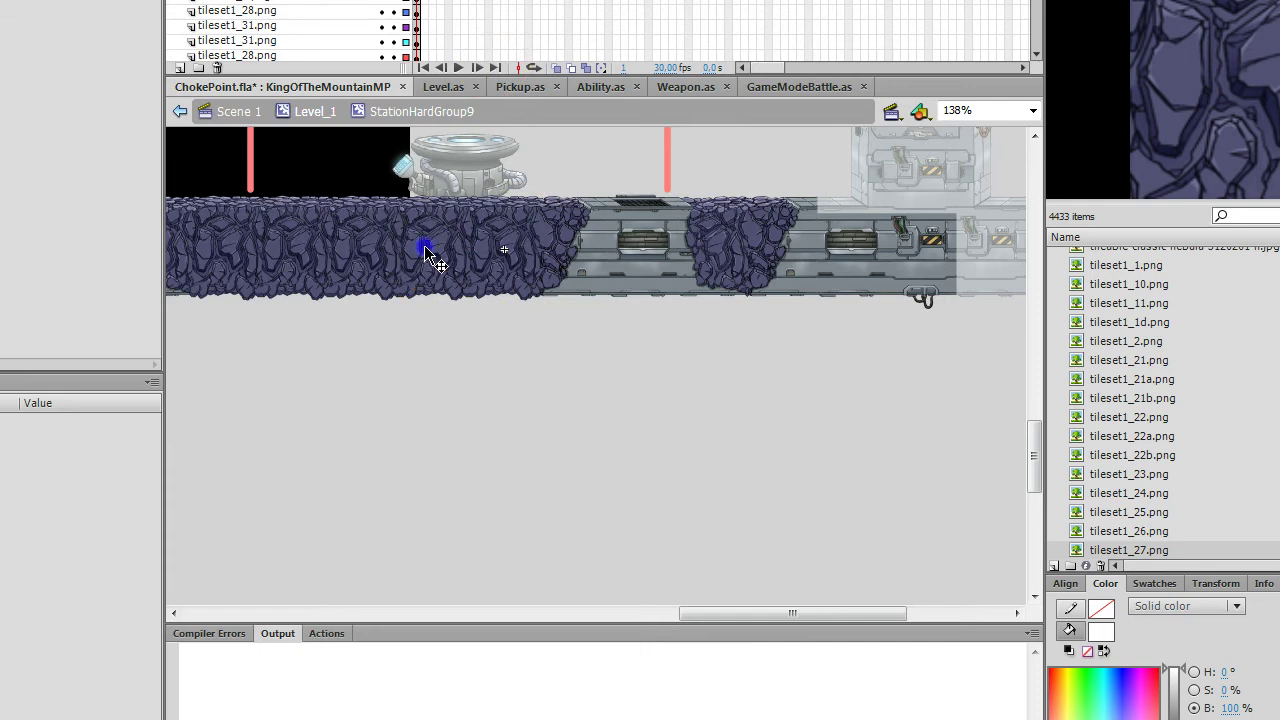
# Drag a rock tile out of the strip, undo the move, and return to the UltraEdit script
pyautogui.moveTo(425, 250); pyautogui.dragTo(450, 392)
pyautogui.hotkey('ctrl', 'z')
pyautogui.moveTo(434, 240); pyautogui.dragTo(435, 233)
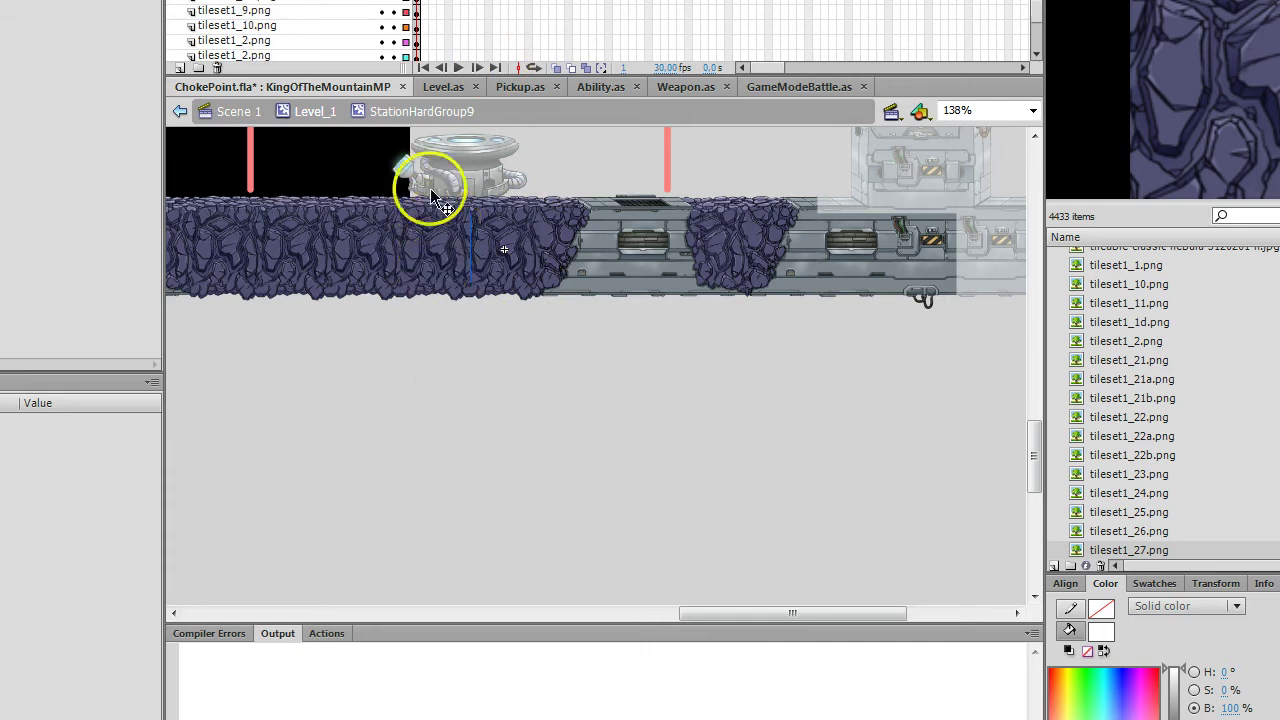
pyautogui.moveTo(437, 236); pyautogui.dragTo(383, 213)
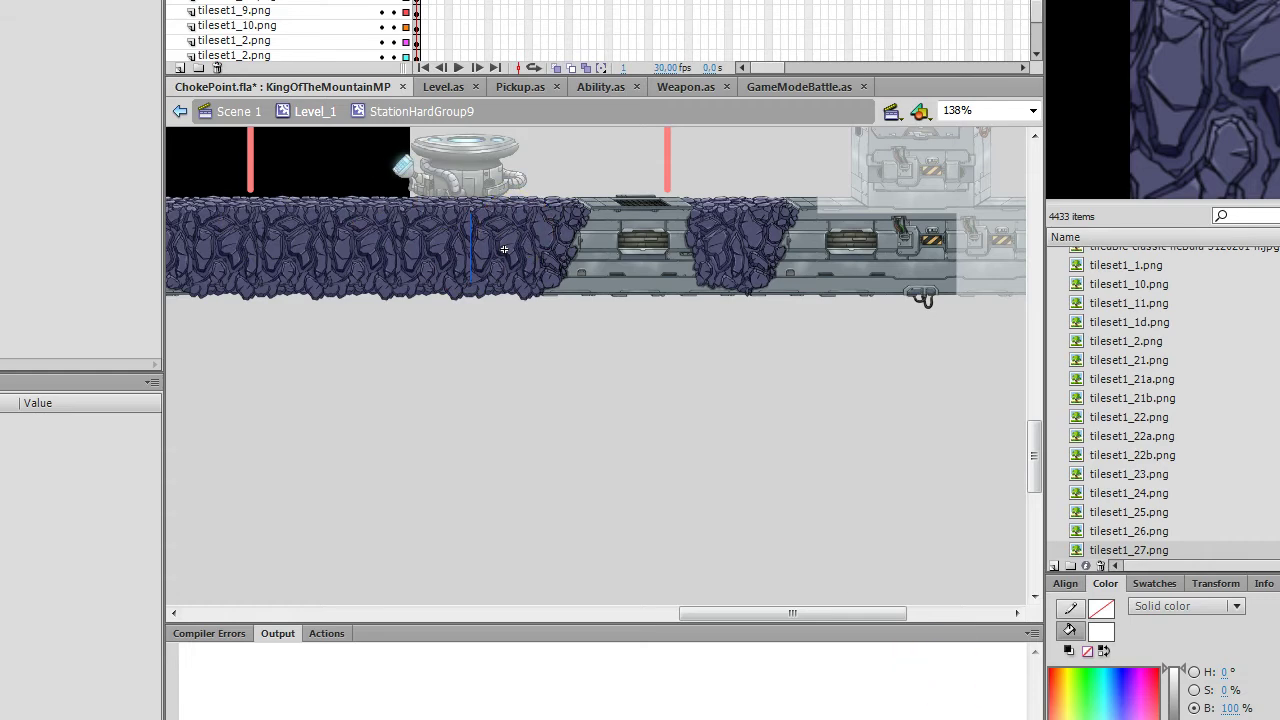
pyautogui.hotkey('alt', 'Tab')
# Delete the if(names != null) check and its braces, unindenting the random-pick block beneath it
pyautogui.scroll(-1, 175, 478)
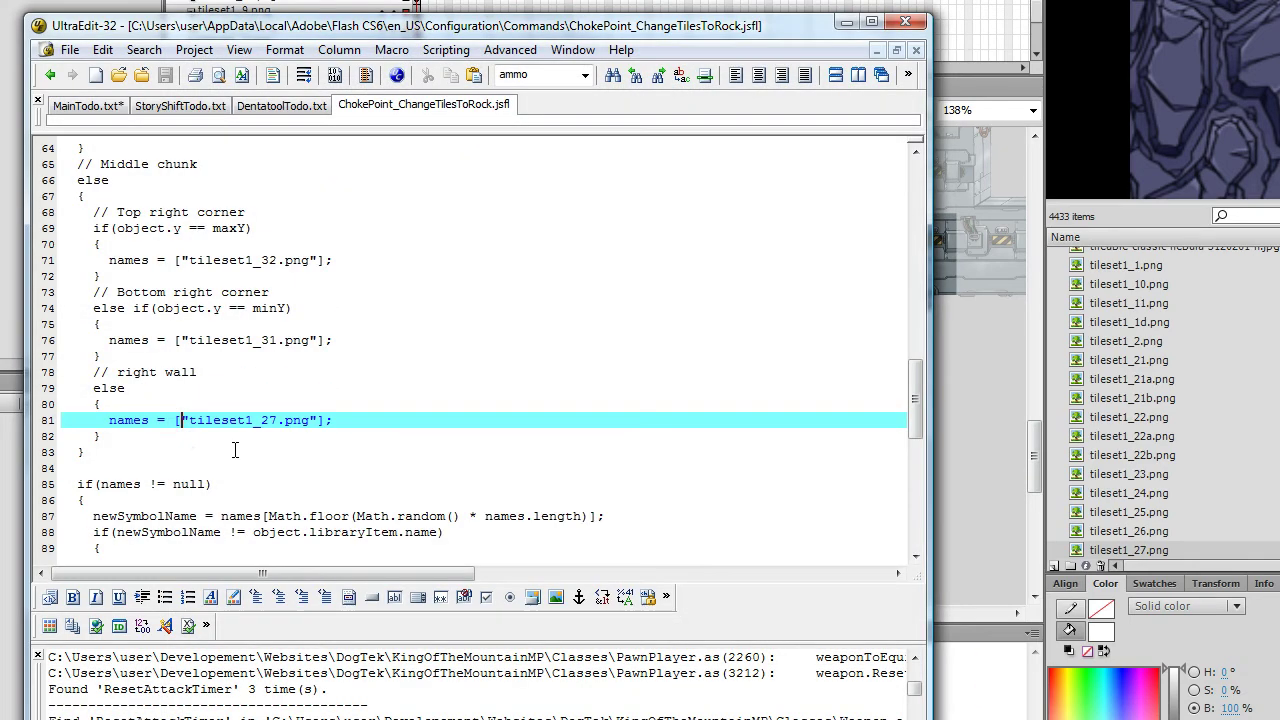
pyautogui.scroll(-1, 231, 447)
pyautogui.scroll(-2, 185, 403)
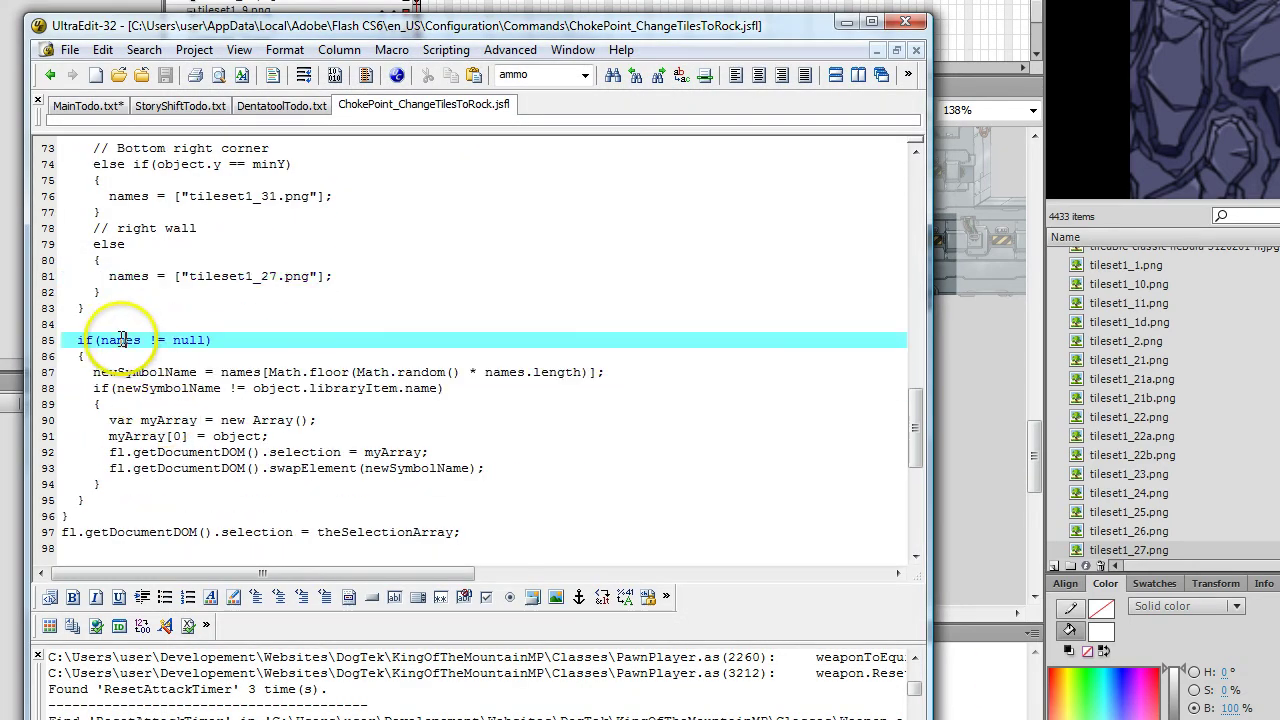
pyautogui.doubleClick(120, 340)
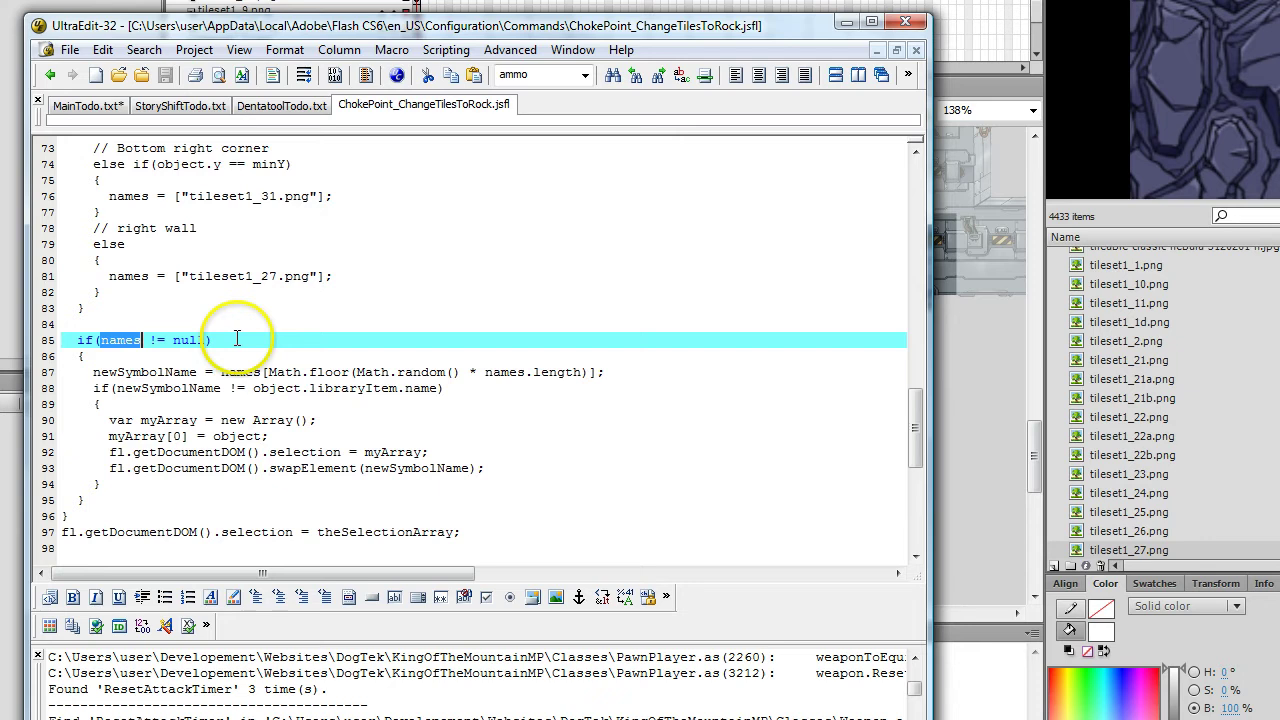
pyautogui.click(100, 368)
pyautogui.doubleClick(120, 340)
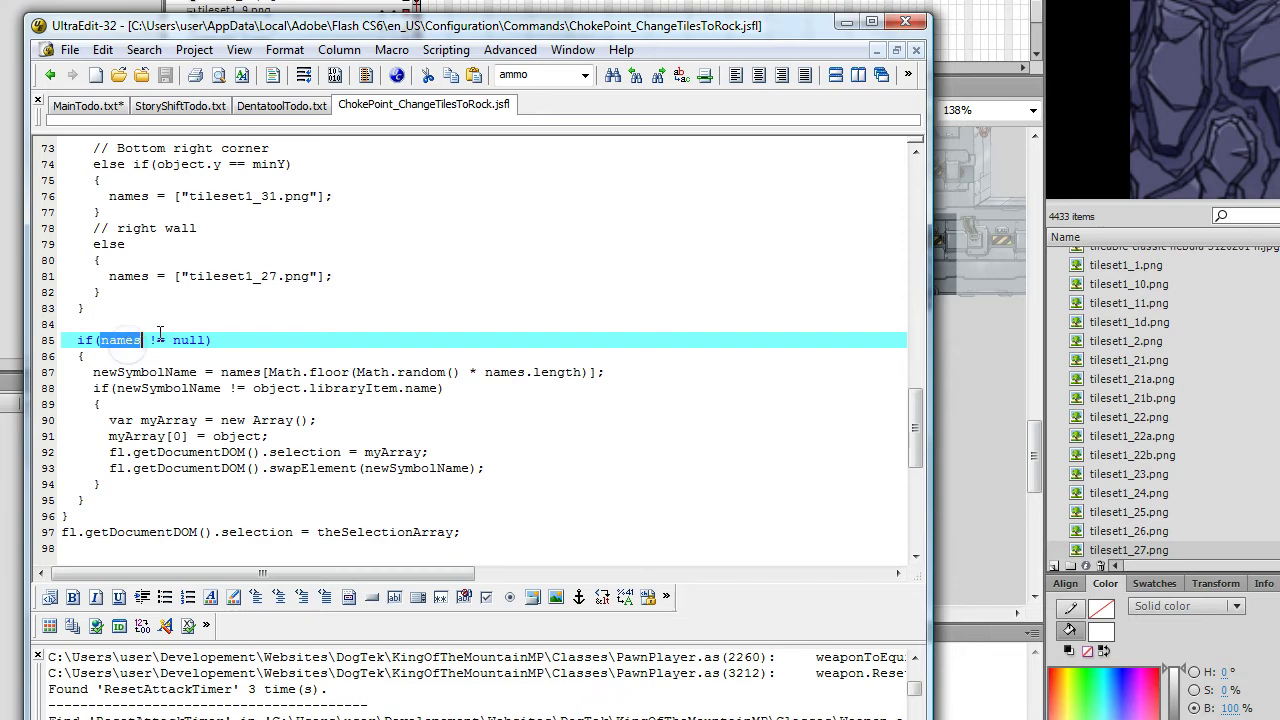
pyautogui.scroll(3, 160, 340)
pyautogui.scroll(-3, 160, 340)
pyautogui.click(97, 372)
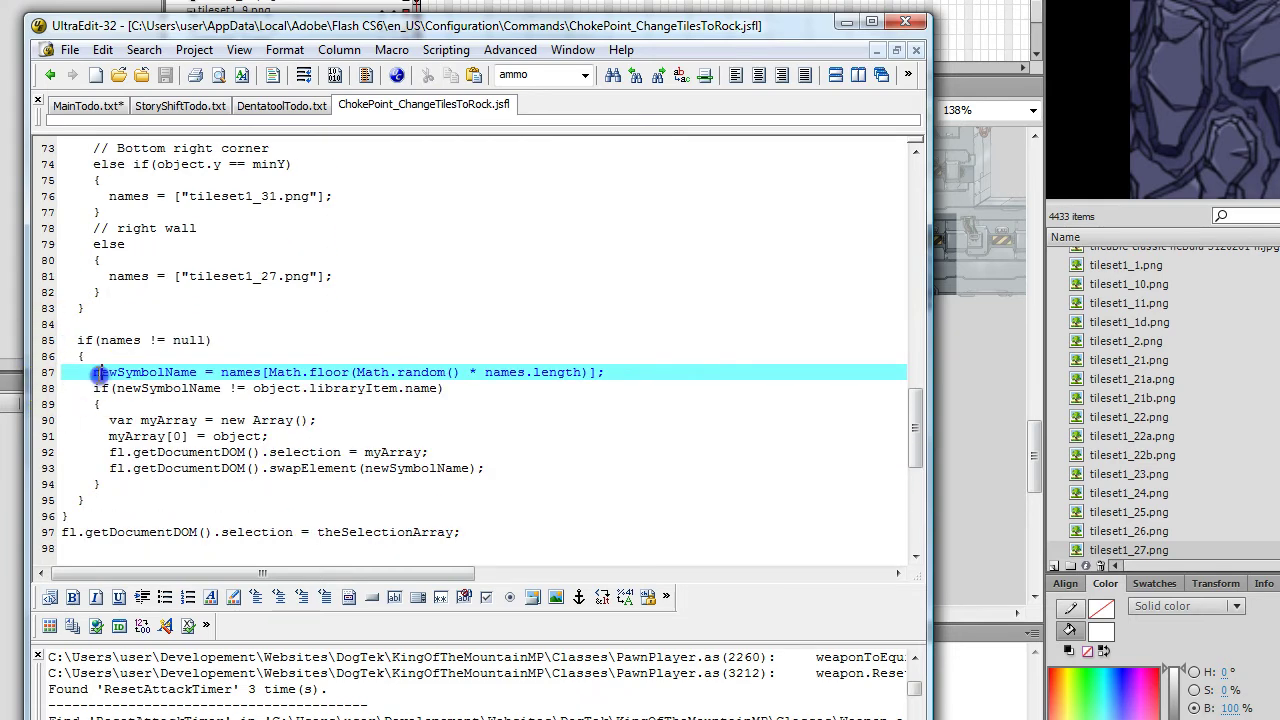
pyautogui.keyDown('shift'); pyautogui.click(113, 488); pyautogui.keyUp('shift')
pyautogui.hotkey('shift', 'Tab')
pyautogui.moveTo(94, 356); pyautogui.dragTo(118, 327)
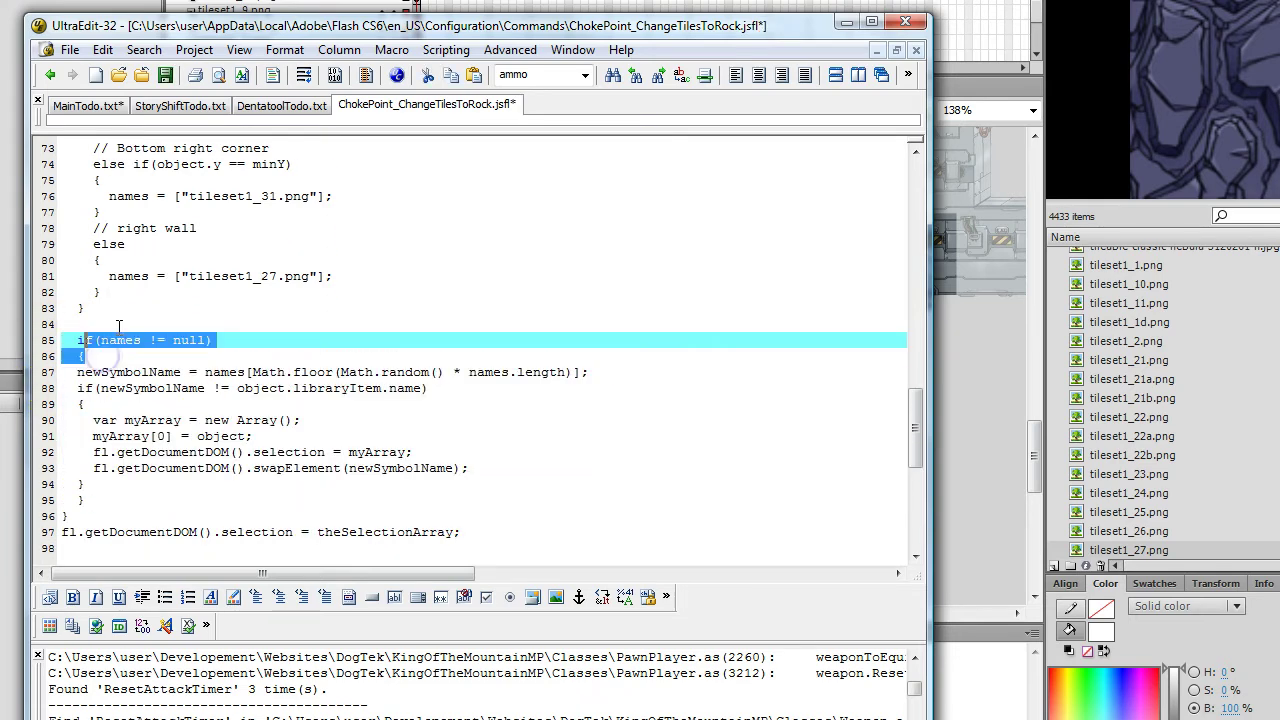
pyautogui.press('Delete')
pyautogui.press('Down')
pyautogui.press('Down')
pyautogui.press('Down')
pyautogui.press('Down')
pyautogui.press('Down')
pyautogui.press('Down')
pyautogui.press('Down')
pyautogui.press('Down')
pyautogui.press('BackSpace')
pyautogui.press('BackSpace')
pyautogui.press('BackSpace')
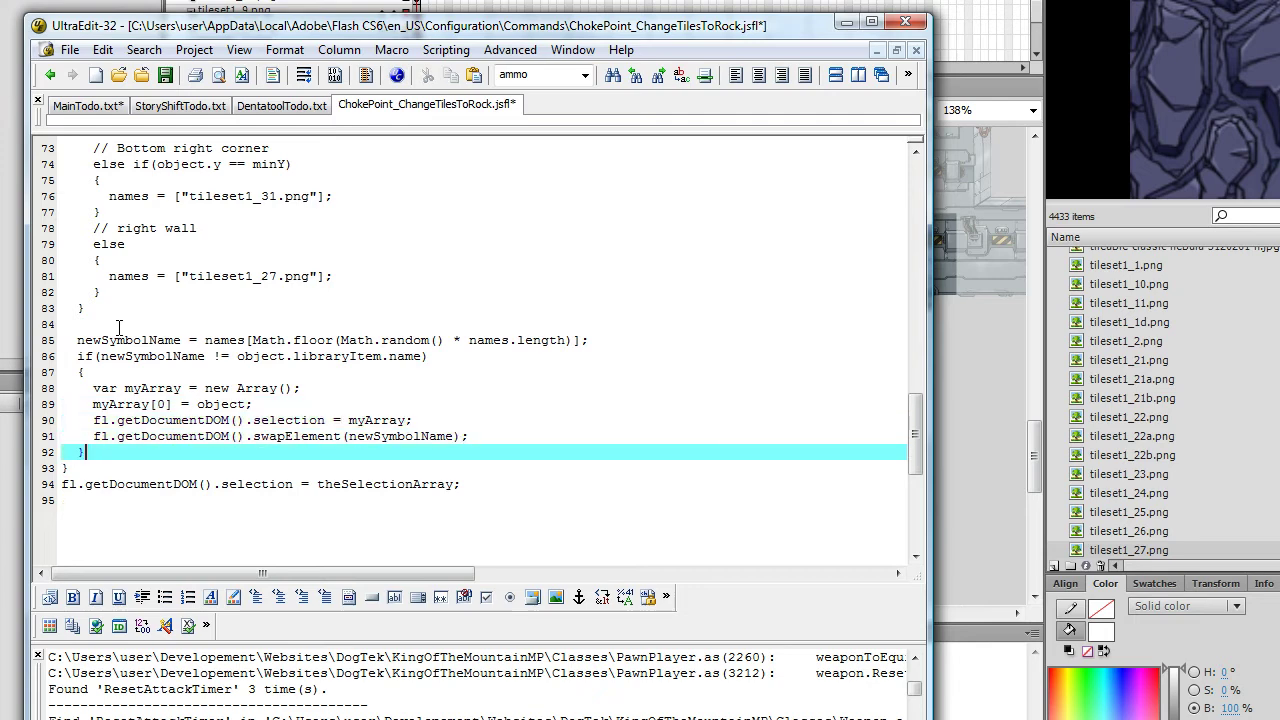
# Add tileset1_26.png as a second right-wall array entry, then cut it back out, leaving tileset1_27
pyautogui.doubleClick(120, 338)
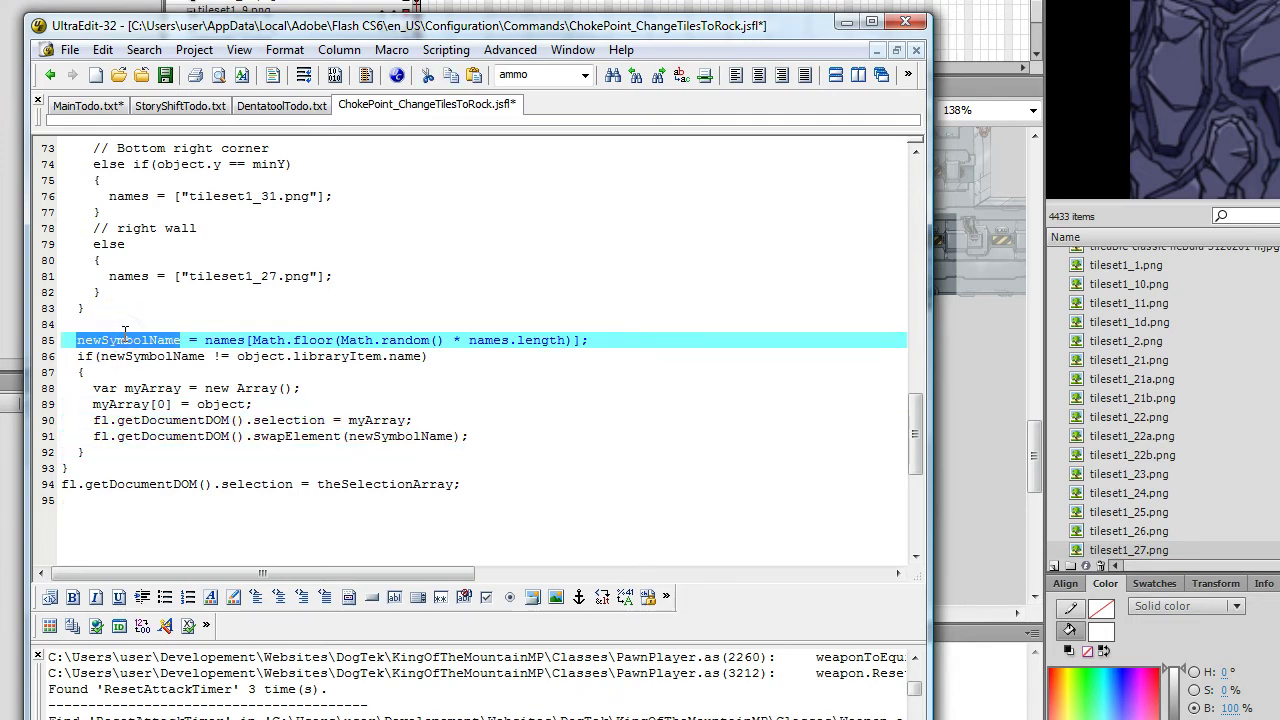
pyautogui.click(286, 277)
pyautogui.doubleClick(270, 276)
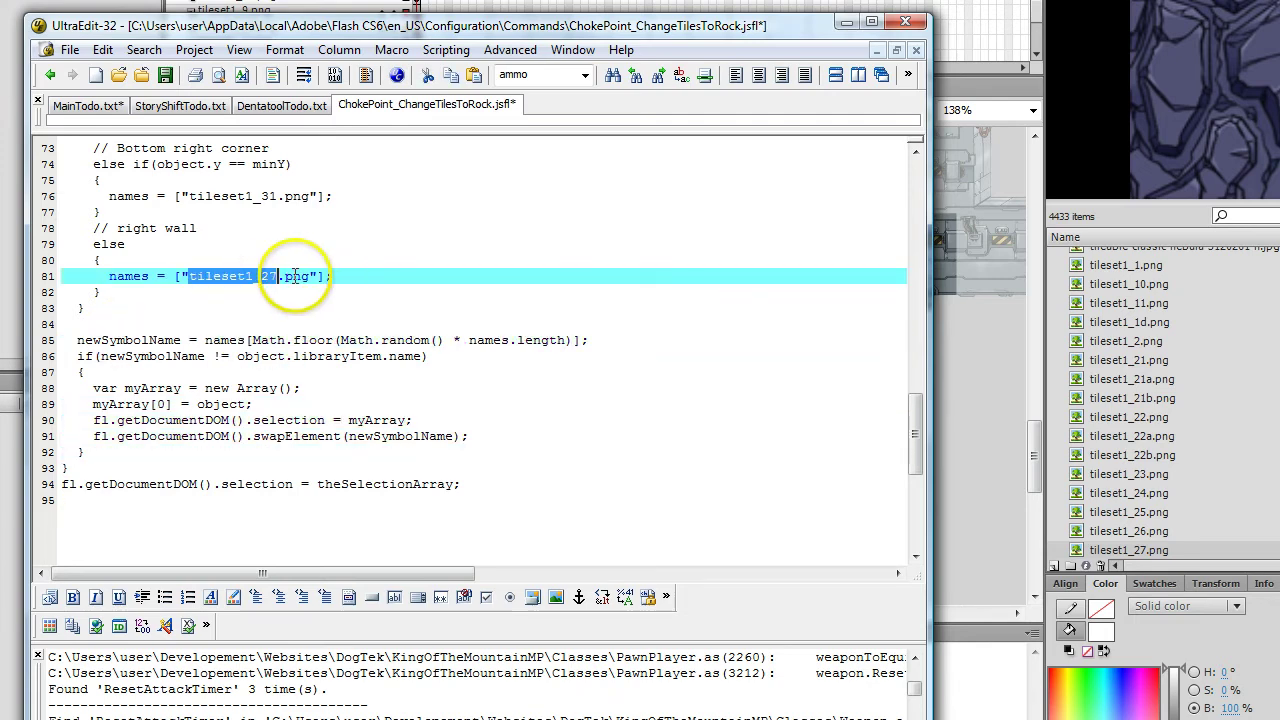
pyautogui.doubleClick(130, 277)
pyautogui.click(322, 277)
pyautogui.write(',')
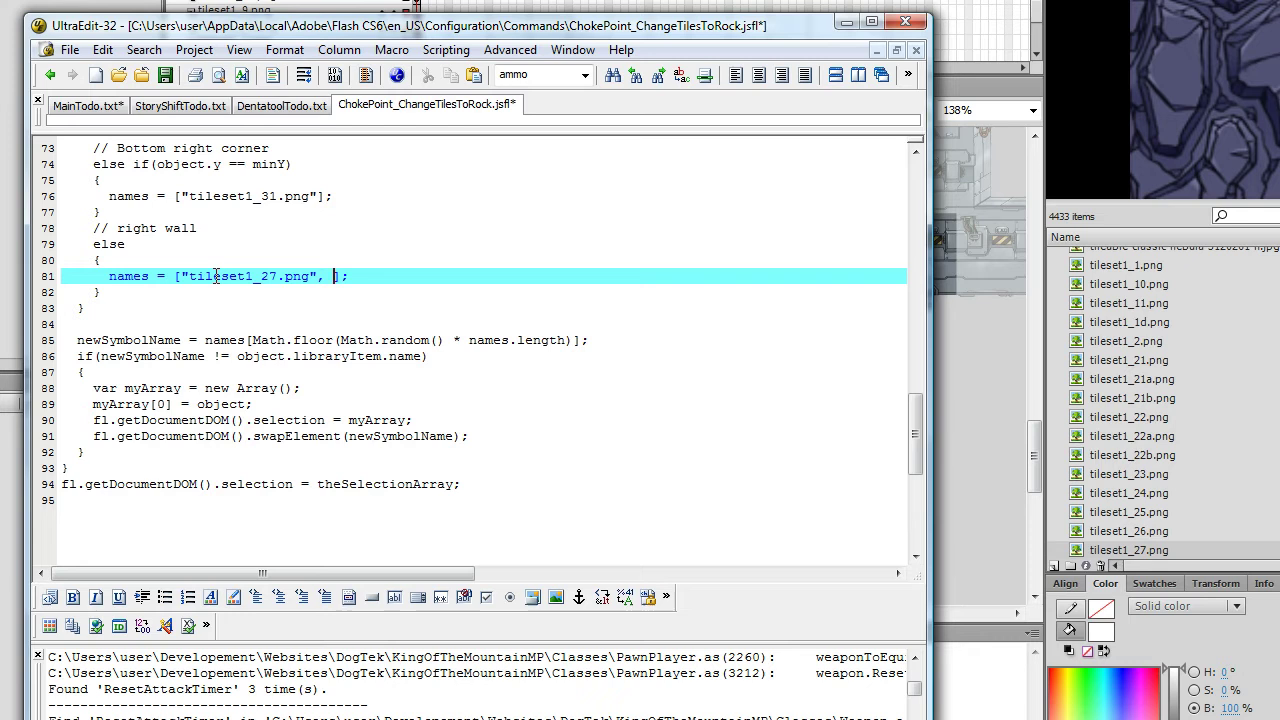
pyautogui.doubleClick(215, 277)
pyautogui.click(330, 277)
pyautogui.write('tileset1_27.png')
pyautogui.press('Delete')
pyautogui.write('6')
pyautogui.click(318, 276)
pyautogui.hotkey('shift', 'End')
pyautogui.hotkey('shift', 'Left')
pyautogui.hotkey('shift', 'Left')
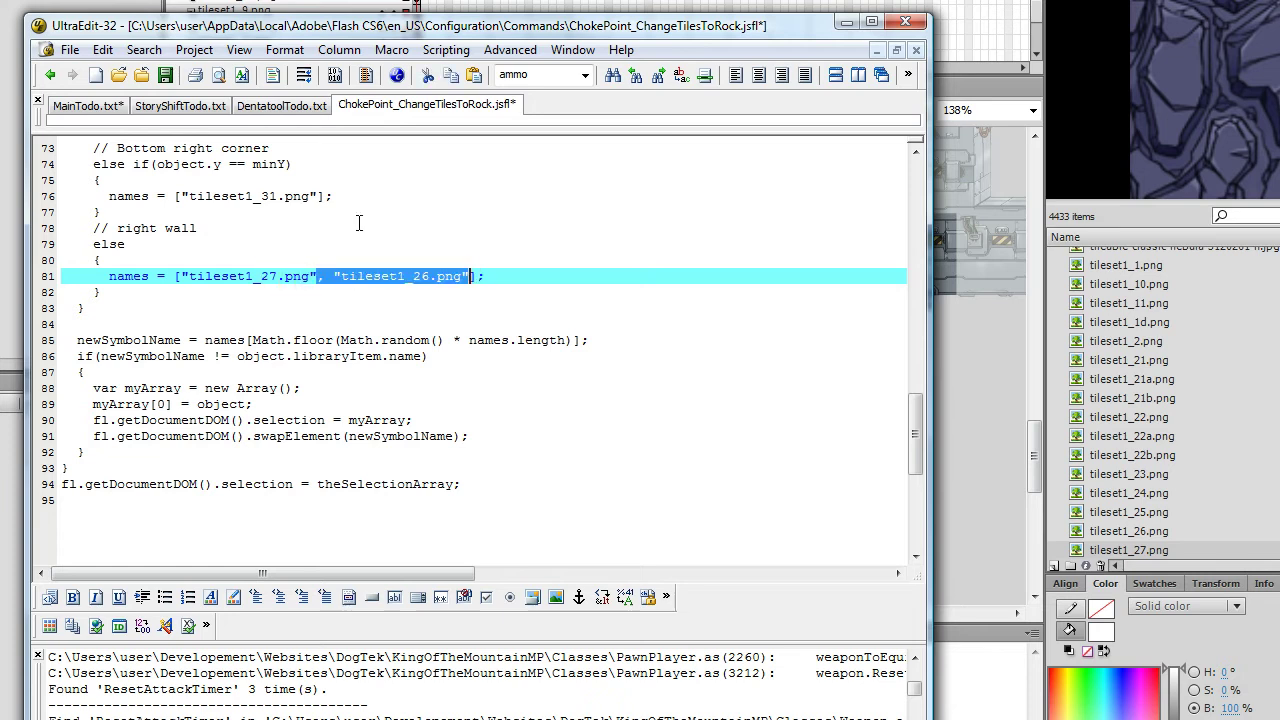
pyautogui.hotkey('ctrl', 'x')
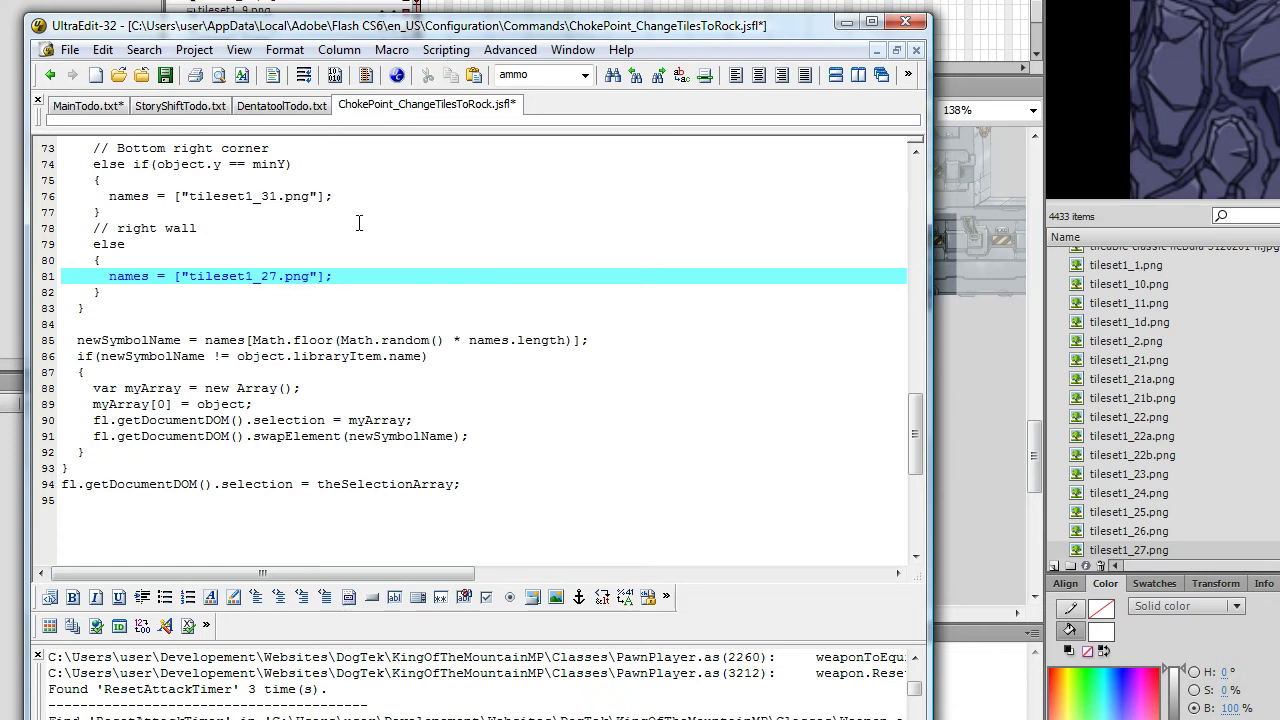
pyautogui.doubleClick(168, 341)
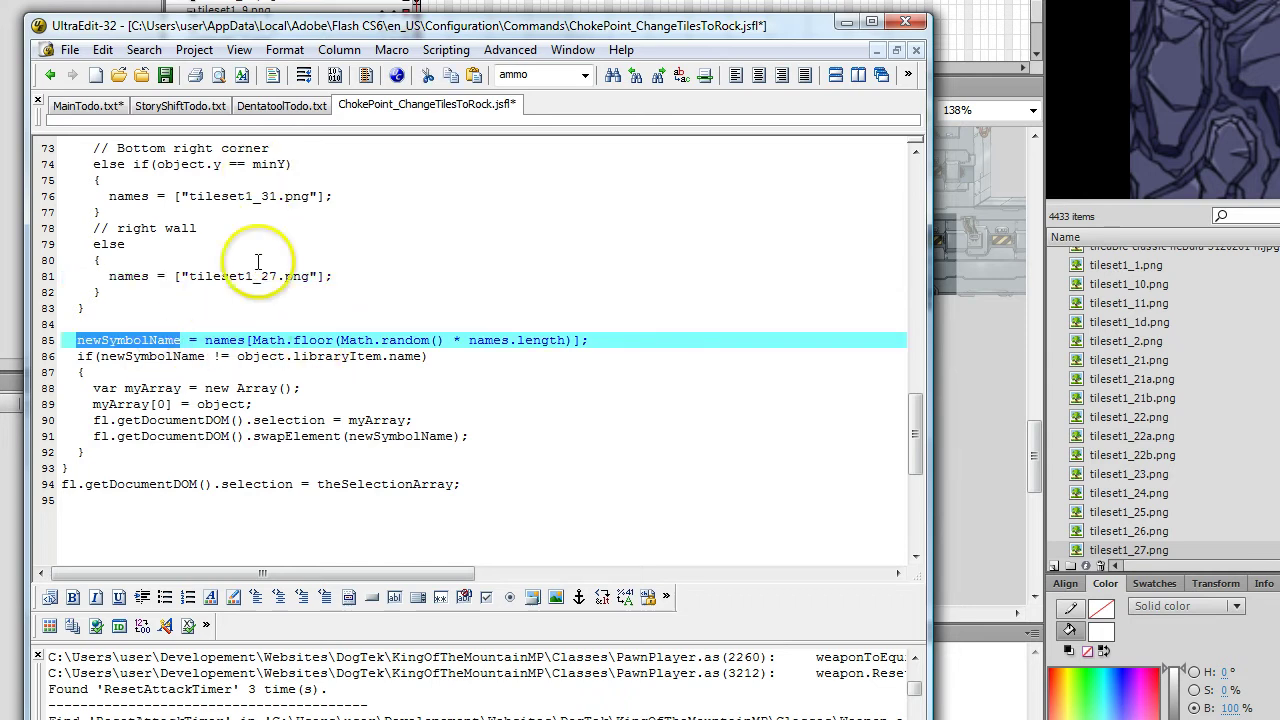
# Highlight the Math.floor/Math.random tile-name pick and the line 86 name-comparison condition
pyautogui.doubleClick(312, 340)
pyautogui.doubleClick(420, 338)
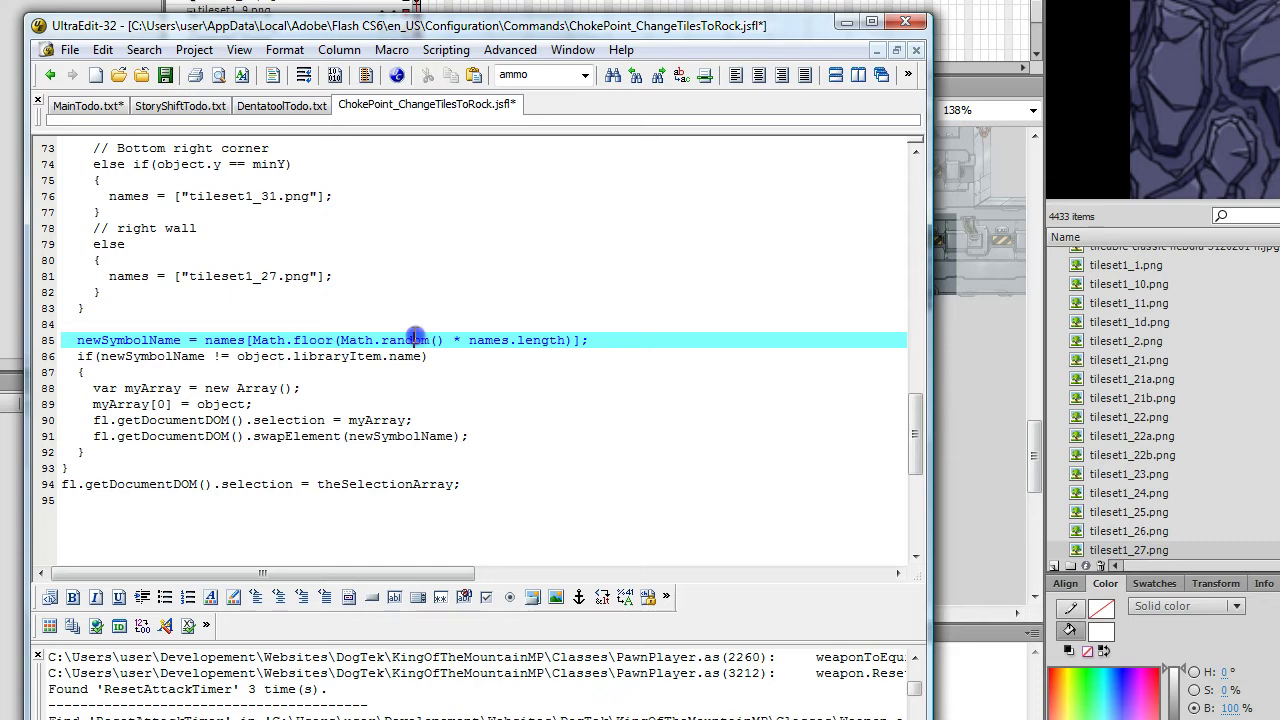
pyautogui.moveTo(208, 340); pyautogui.dragTo(601, 340)
pyautogui.doubleClick(128, 276)
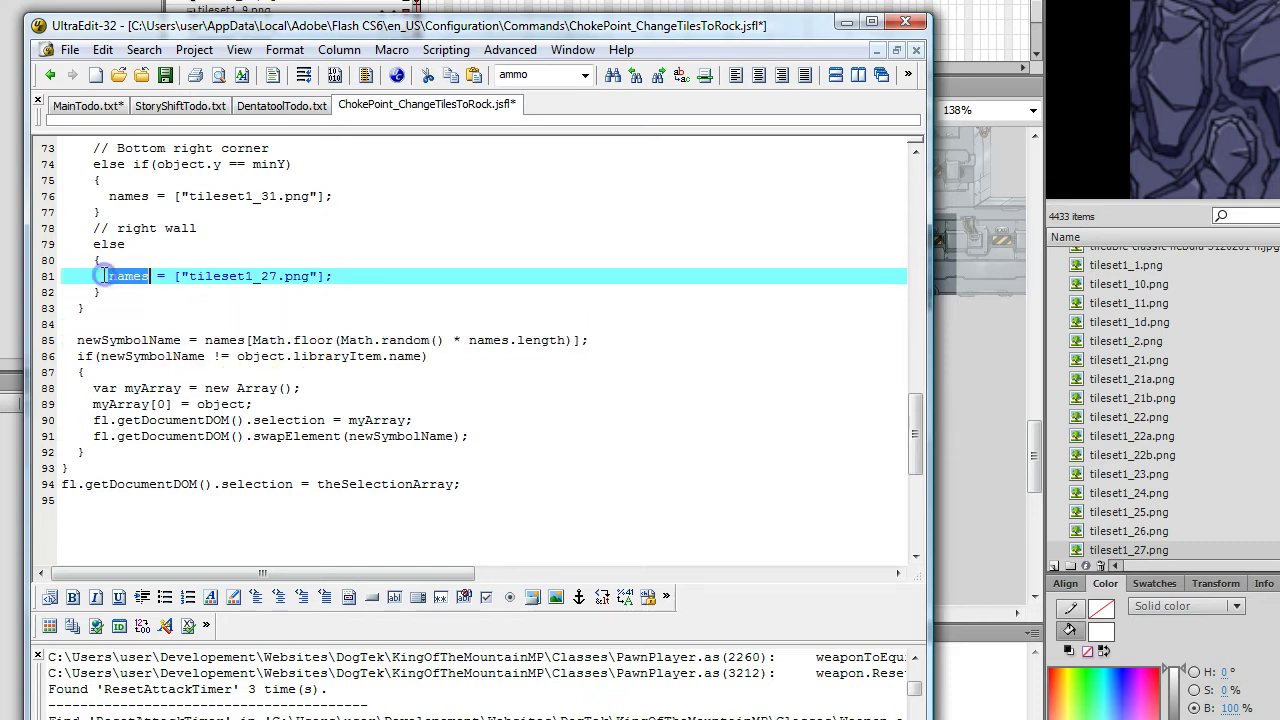
pyautogui.doubleClick(150, 356)
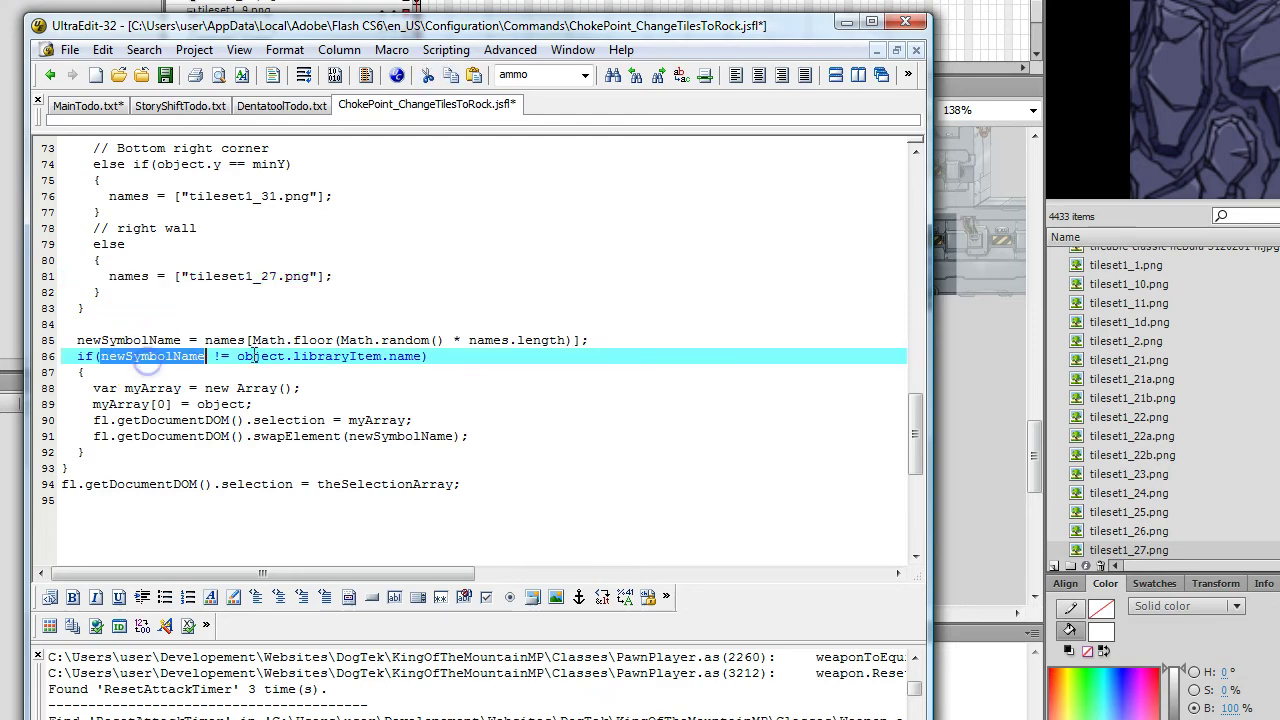
pyautogui.keyDown('shift'); pyautogui.click(424, 356); pyautogui.keyUp('shift')
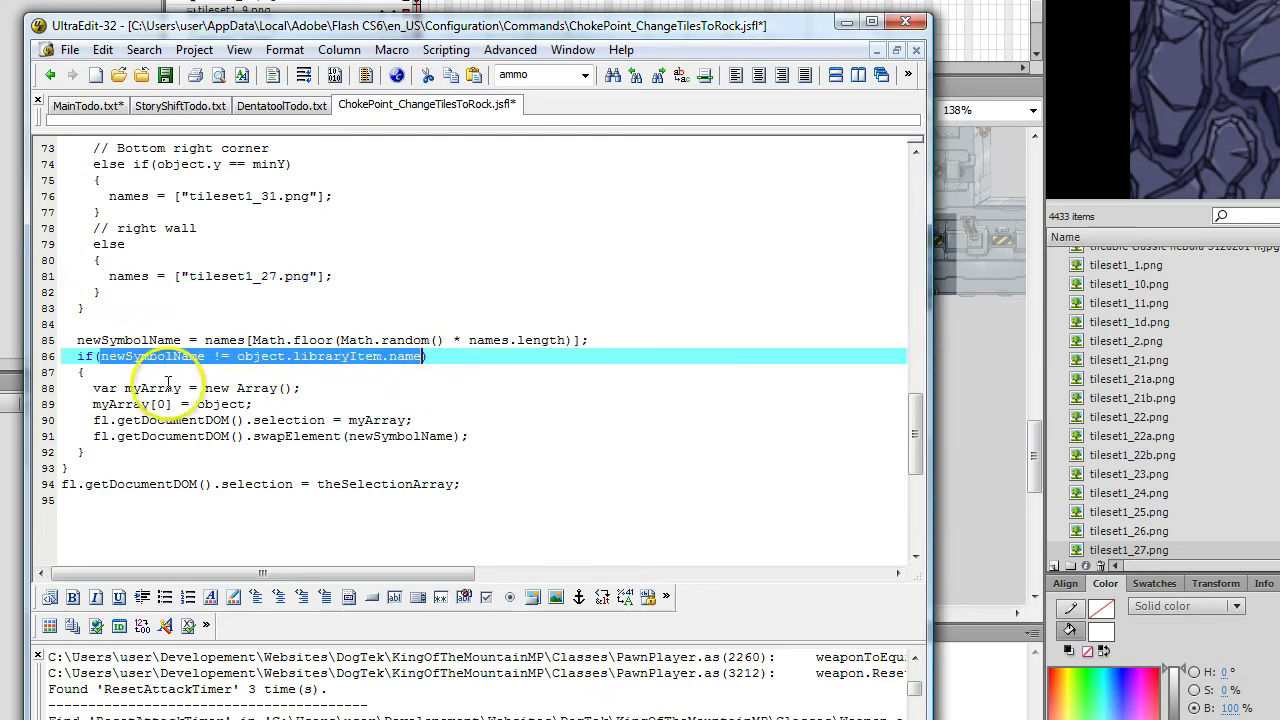
# Highlight the line 90–91 swap block: getDocumentDOM selection, swapElement and newSymbolName
pyautogui.moveTo(88, 380); pyautogui.dragTo(531, 434)
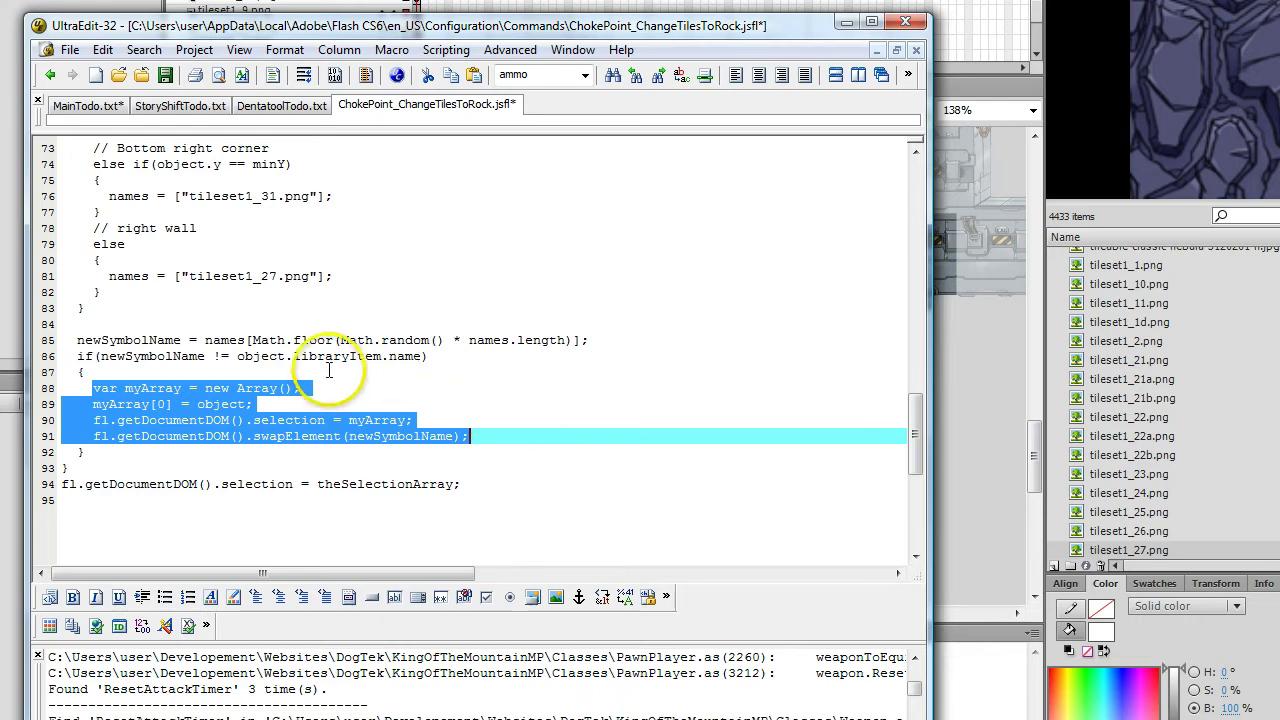
pyautogui.click(205, 420)
pyautogui.doubleClick(166, 420)
pyautogui.click(96, 420)
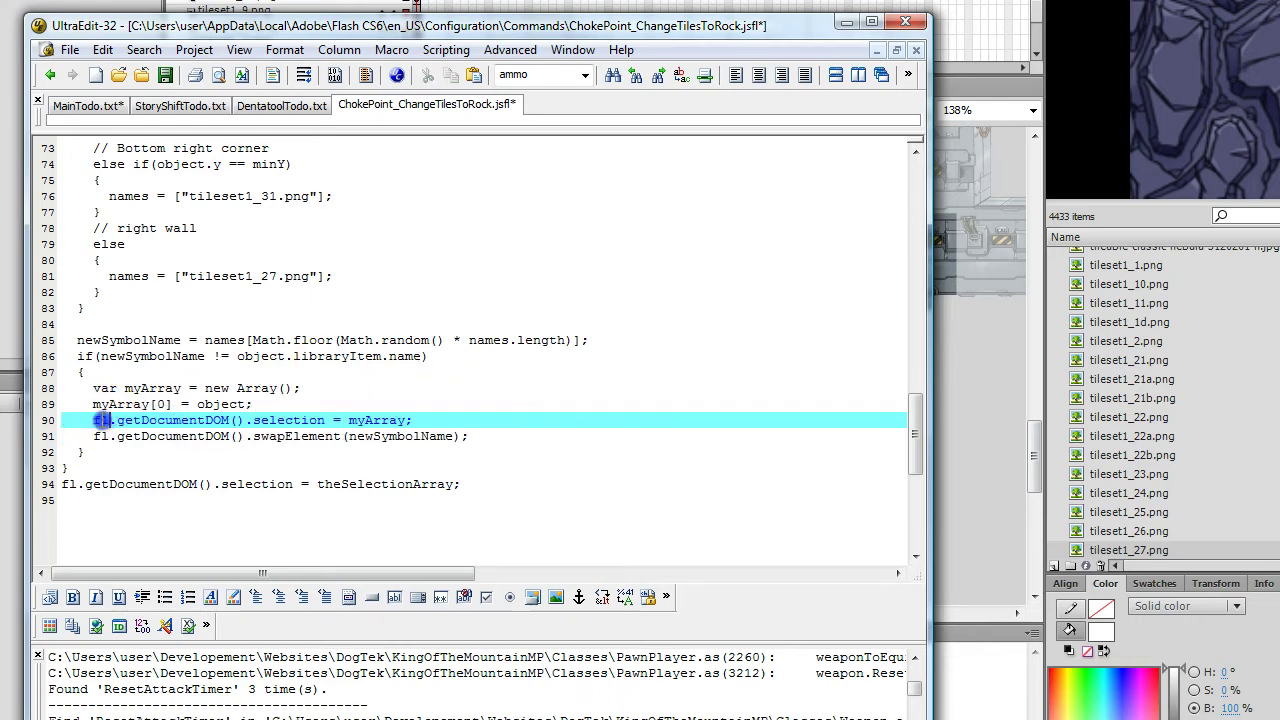
pyautogui.doubleClick(140, 420)
pyautogui.doubleClick(290, 420)
pyautogui.click(300, 436)
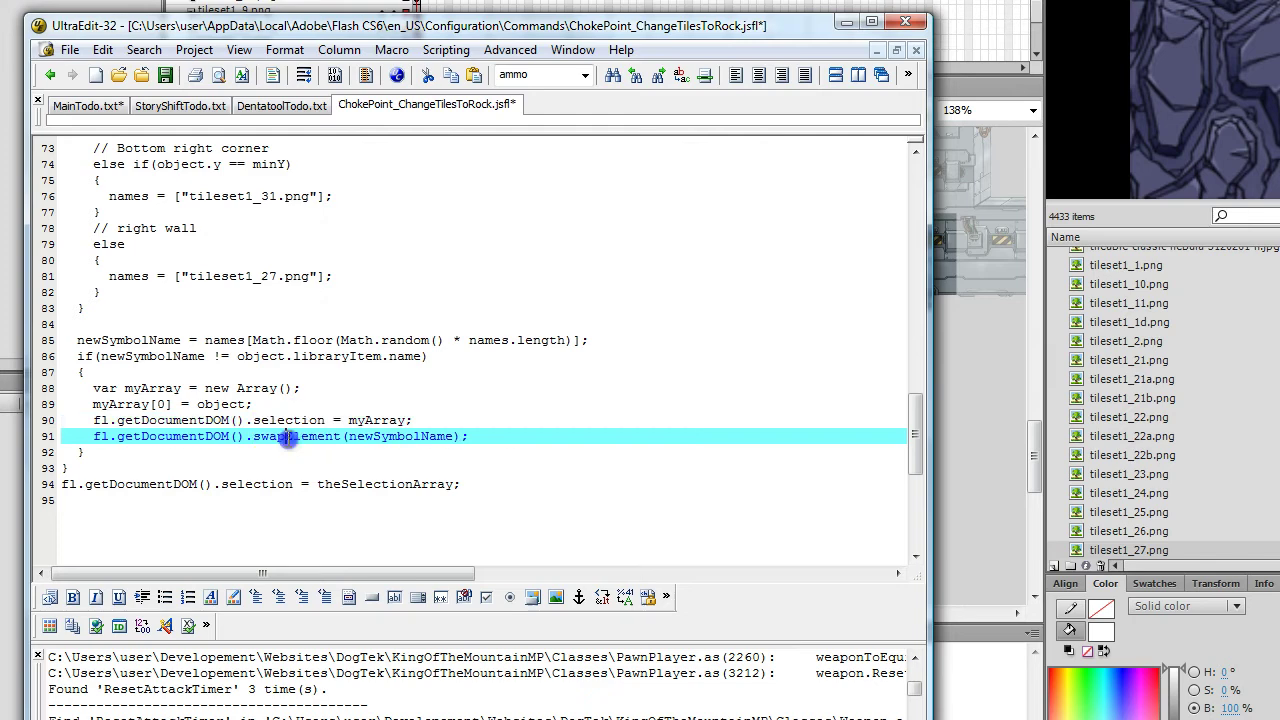
pyautogui.doubleClick(300, 436)
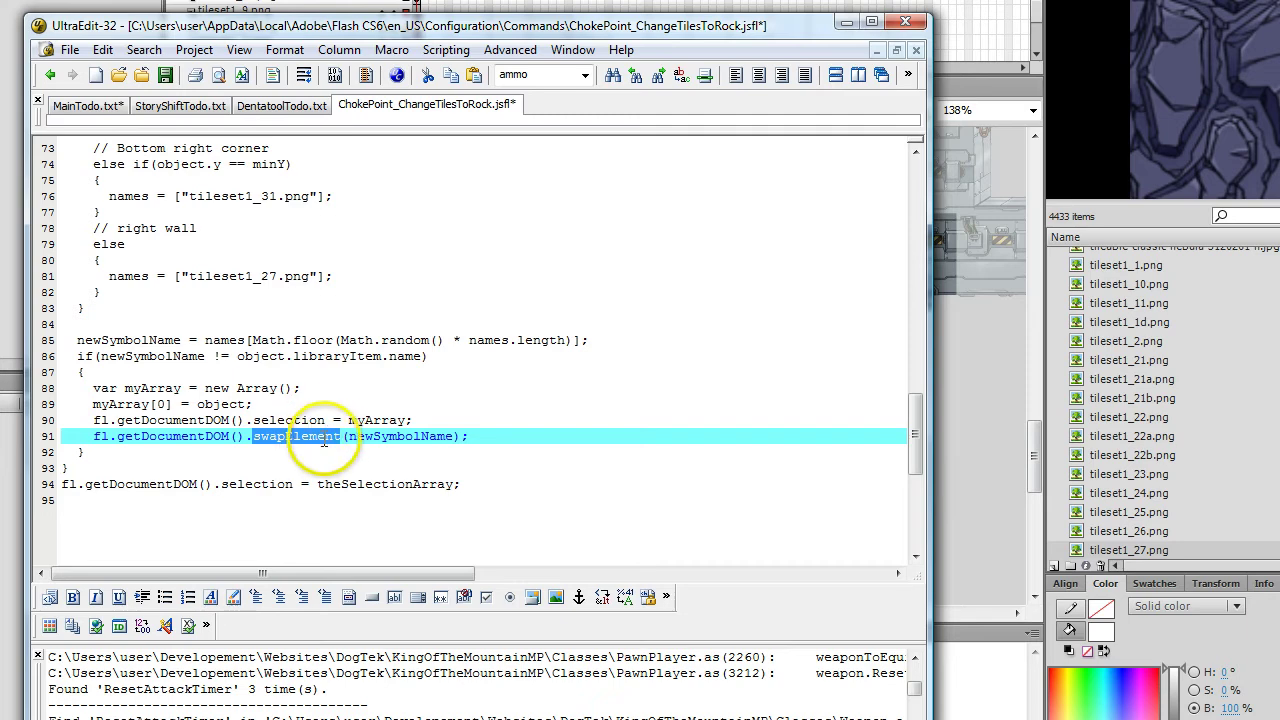
pyautogui.doubleClick(372, 420)
pyautogui.click(503, 423)
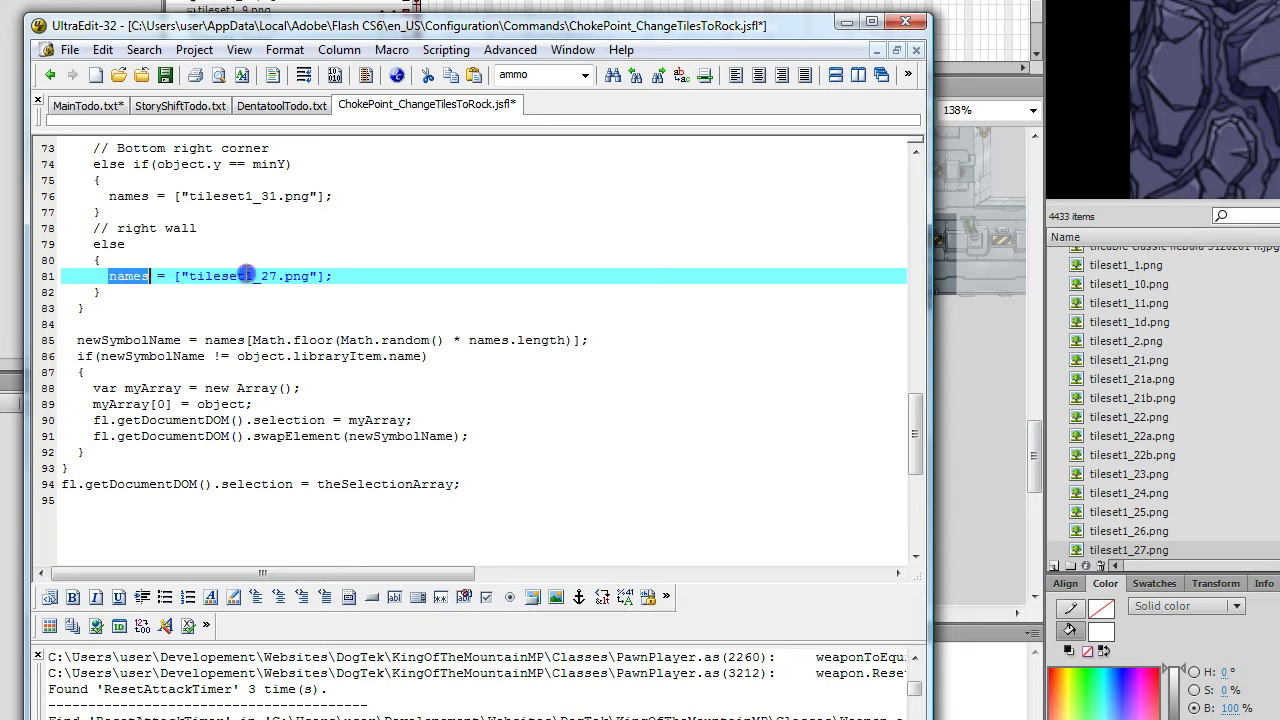
# Point out tileset1_27 in the right-wall names, re-mark the swap lines, and return to Flash
pyautogui.doubleClick(245, 276)
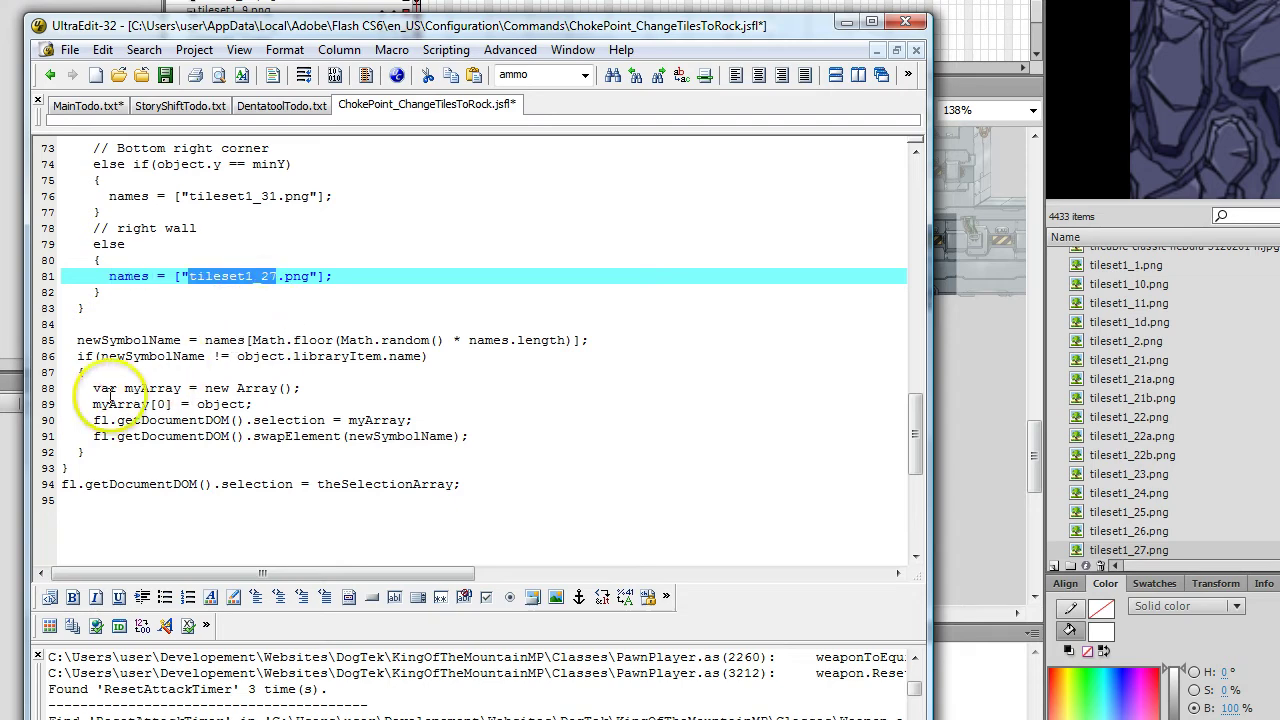
pyautogui.moveTo(108, 404); pyautogui.dragTo(495, 436)
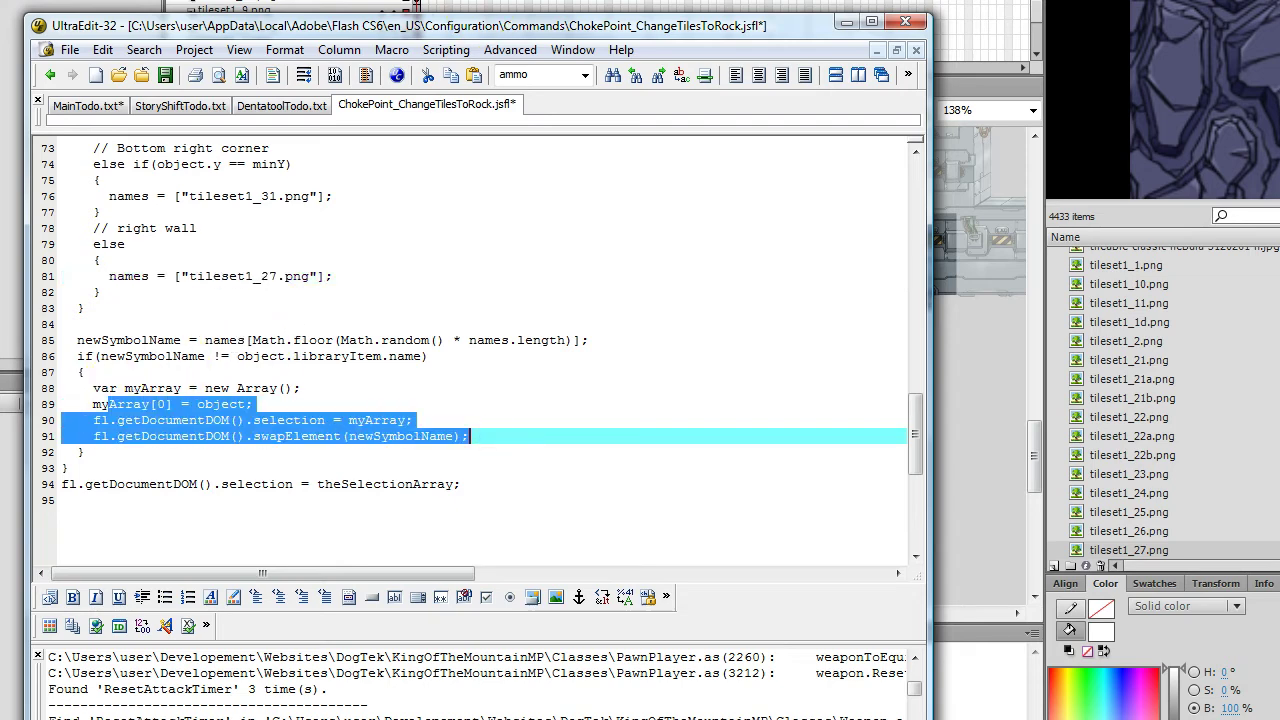
pyautogui.hotkey('alt', 'Tab')
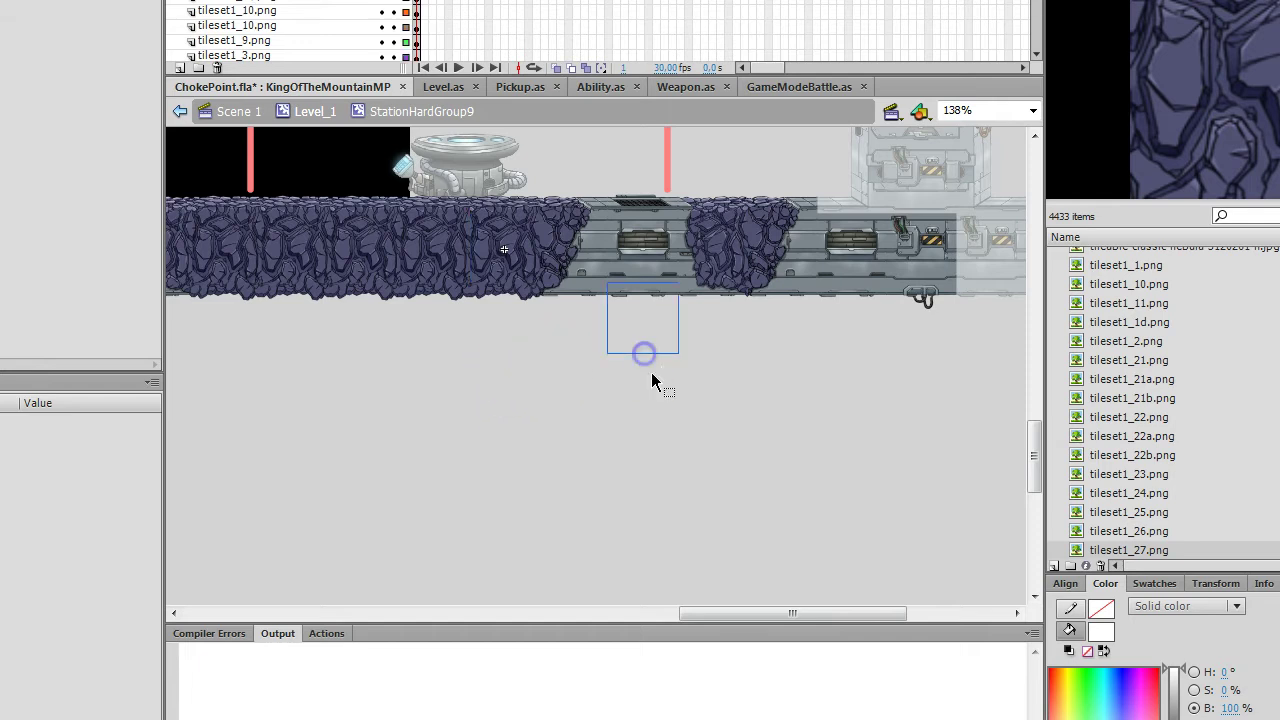
# Drag a rock tile from the Library into the platform's middle gap and nudge it into place
pyautogui.moveTo(516, 368); pyautogui.dragTo(757, 205)
pyautogui.click(730, 212)
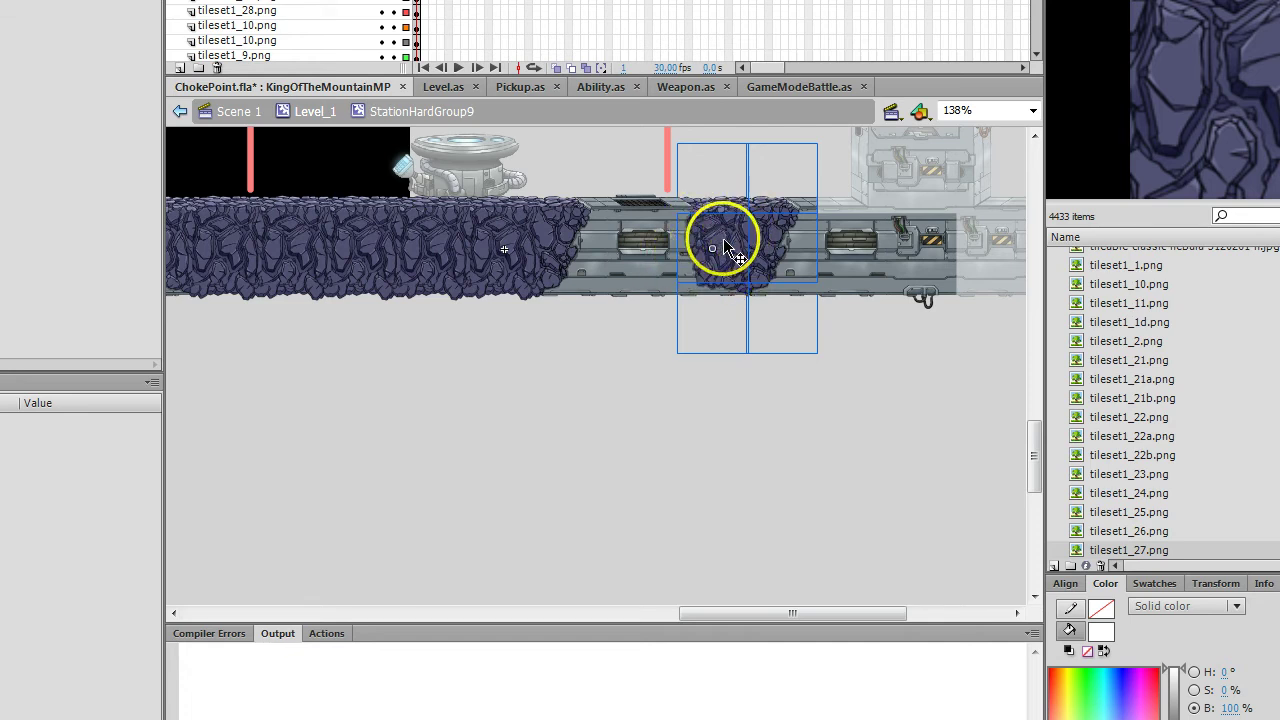
pyautogui.moveTo(690, 255); pyautogui.dragTo(718, 236)
# Select tileset1_2.png in the Library and make its name editable for copying
pyautogui.click(1143, 345)
pyautogui.click(1140, 376)
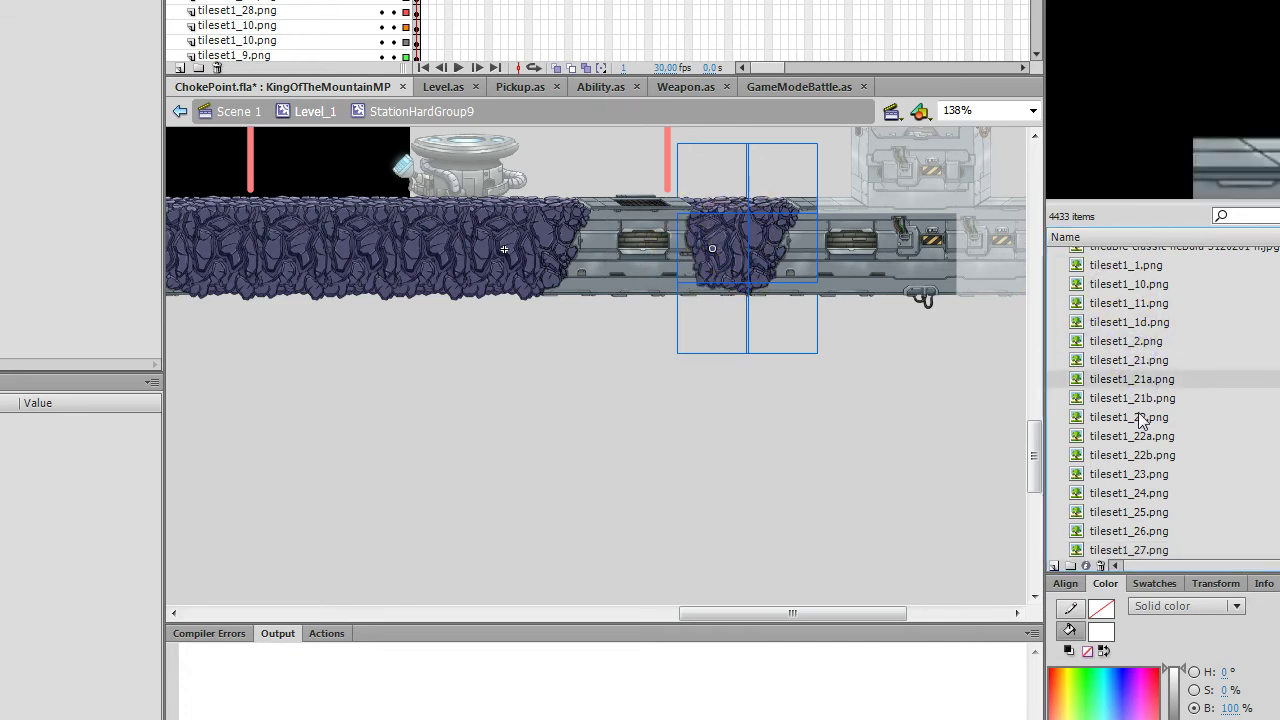
pyautogui.click(1138, 345)
pyautogui.doubleClick(1137, 343)
pyautogui.hotkey('ctrl', 'c')
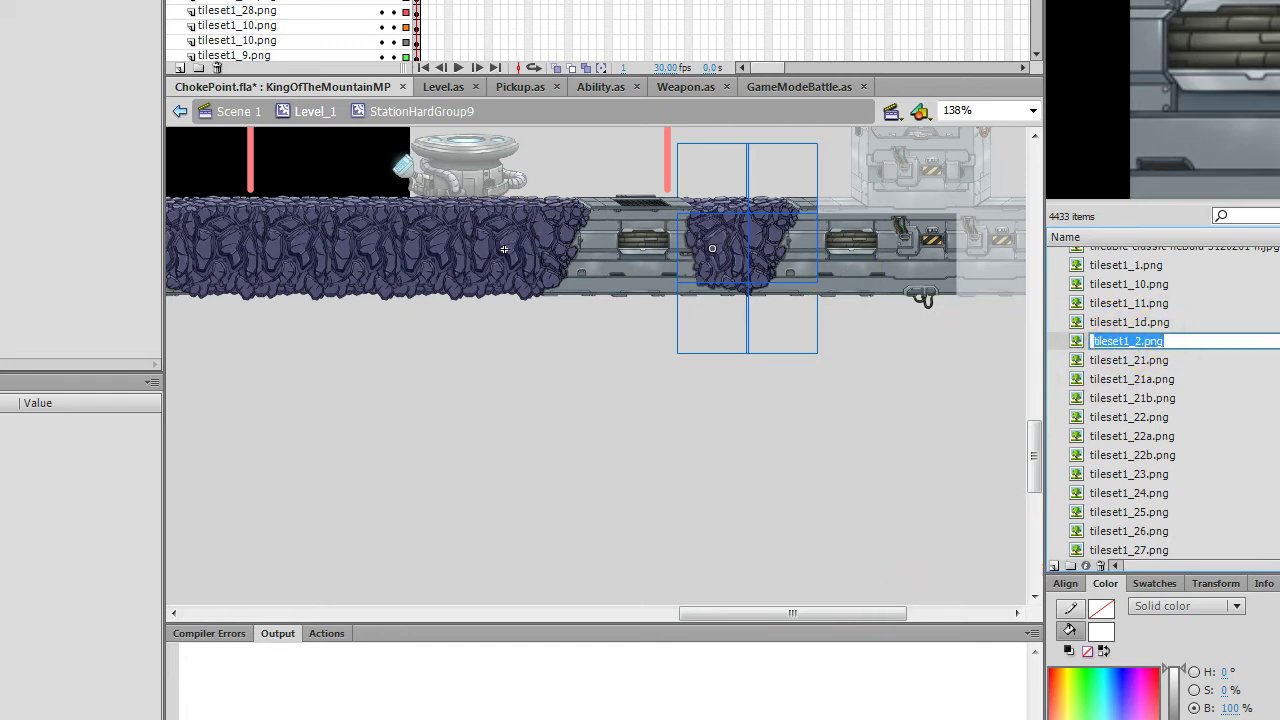
# Append "tileset1_2.png" to the line 81 right-wall names array beside tileset1_27.png and save
pyautogui.hotkey('alt', 'Tab')
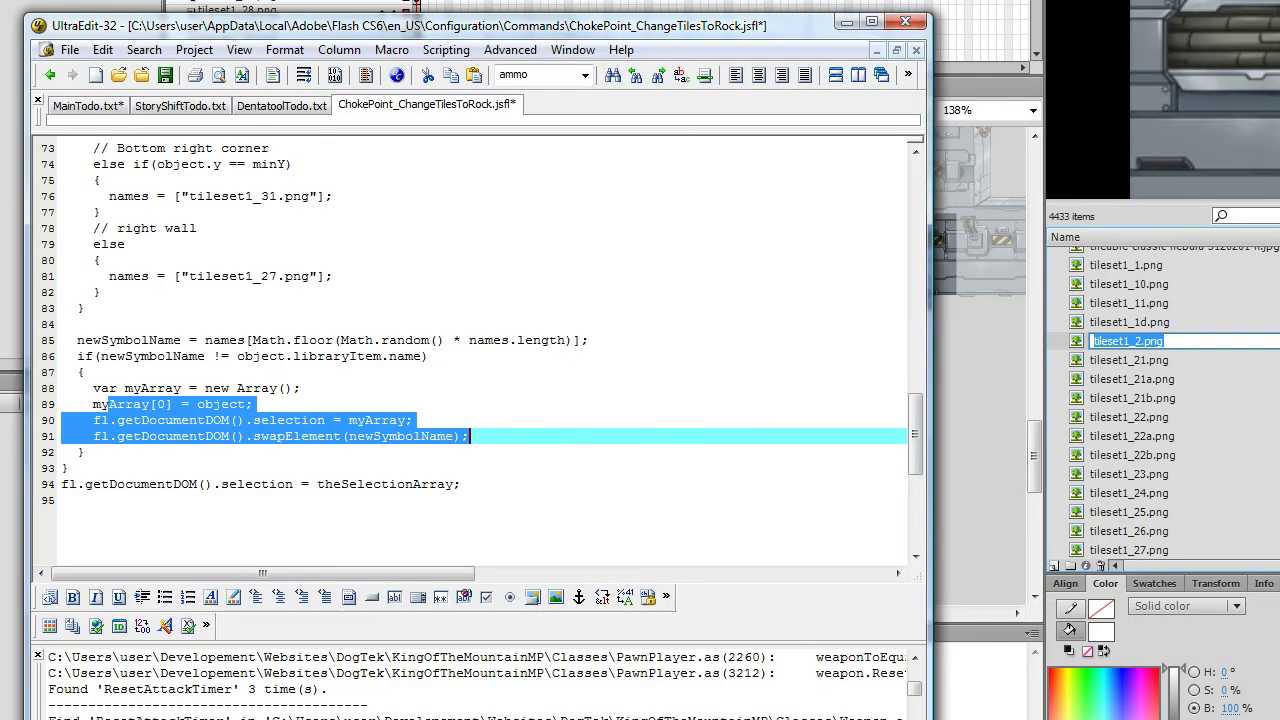
pyautogui.click(300, 292)
pyautogui.scroll(3, 305, 290)
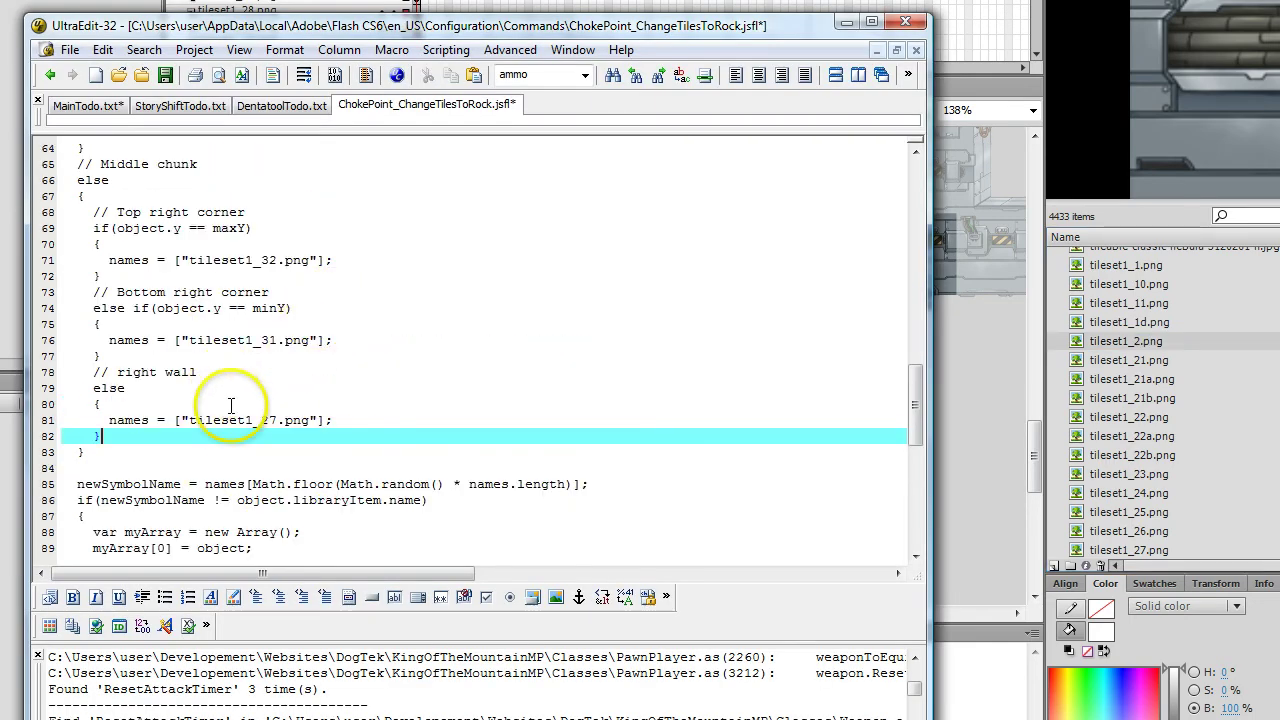
pyautogui.click(316, 420)
pyautogui.write(', "')
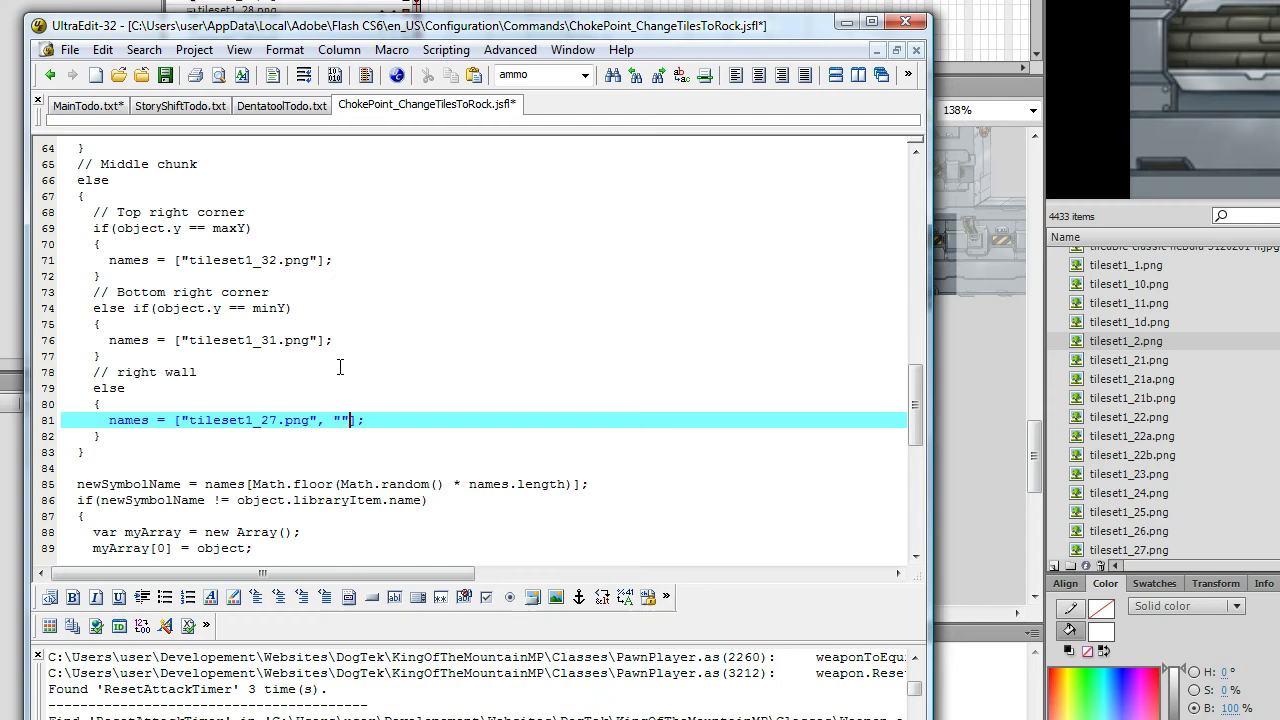
pyautogui.hotkey('ctrl', 'v')
pyautogui.hotkey('ctrl', 's')
pyautogui.hotkey('alt', 'Tab')
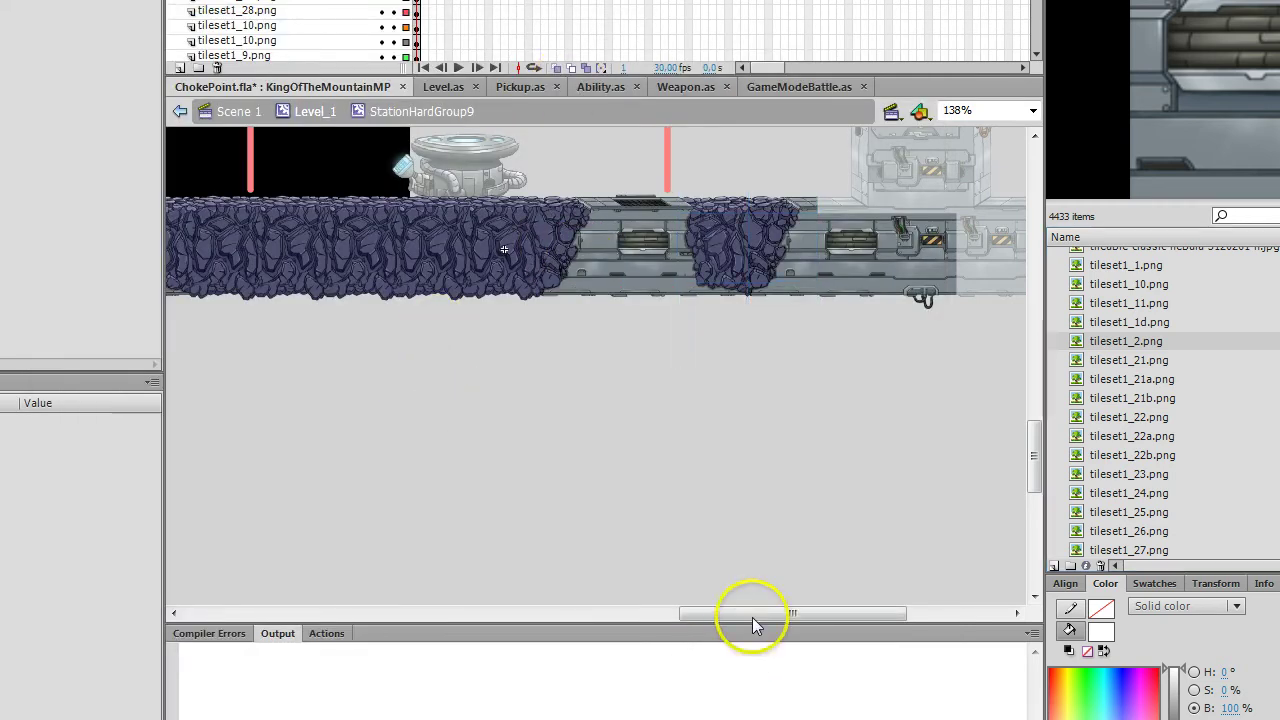
# Marquee-select the platform tiles and run ChokePoint_ChangeTilesToRock twice to test the random mix
pyautogui.moveTo(752, 613); pyautogui.dragTo(702, 613)
pyautogui.moveTo(456, 161); pyautogui.dragTo(344, 390)
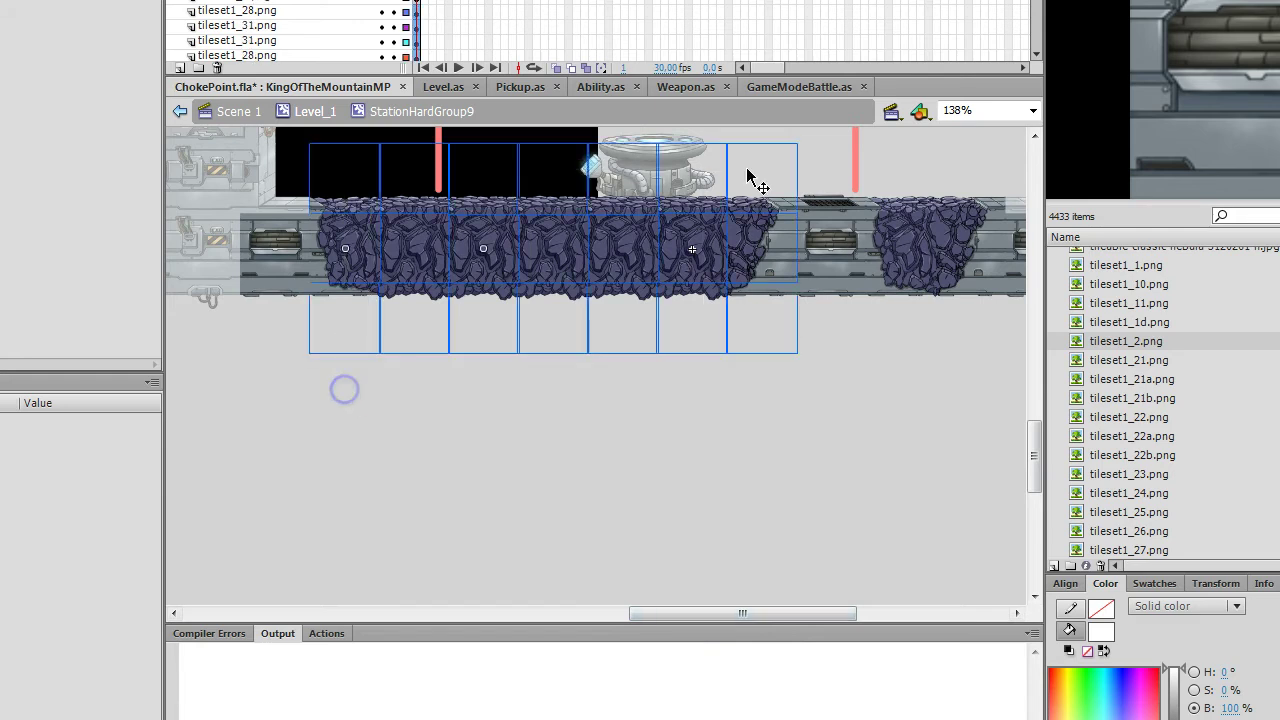
pyautogui.click(493, 14)
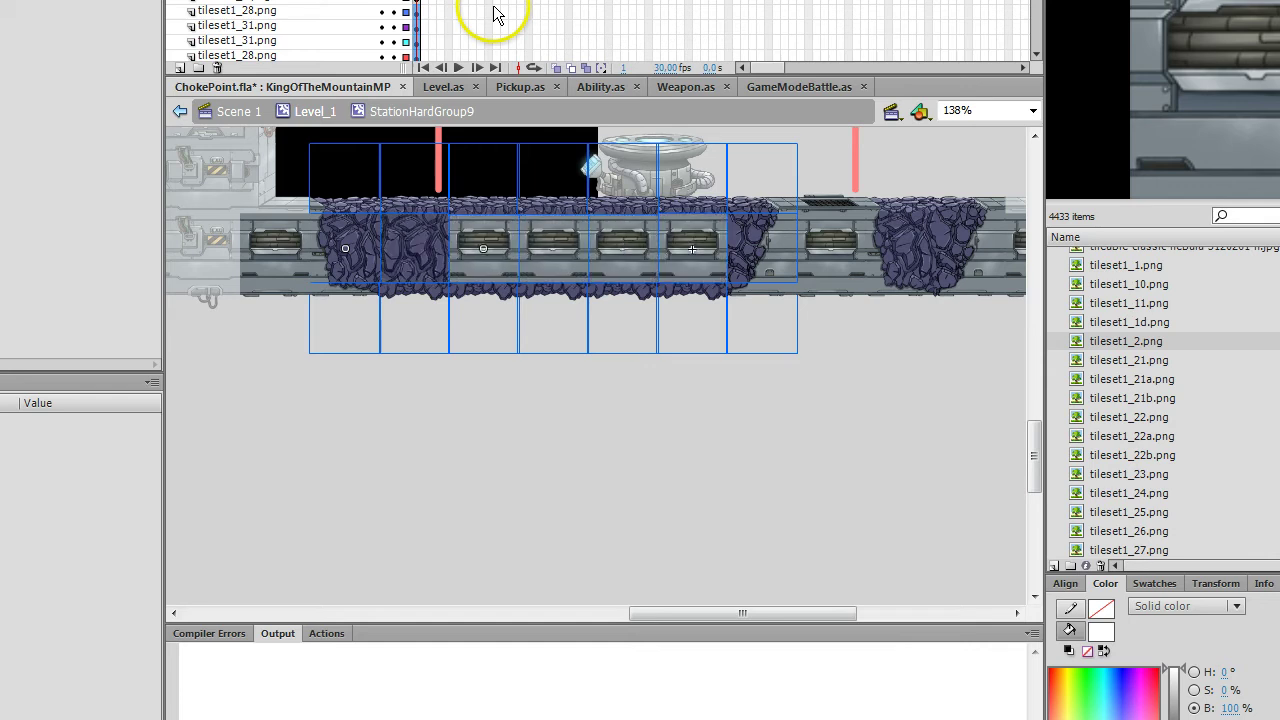
pyautogui.click(498, 258)
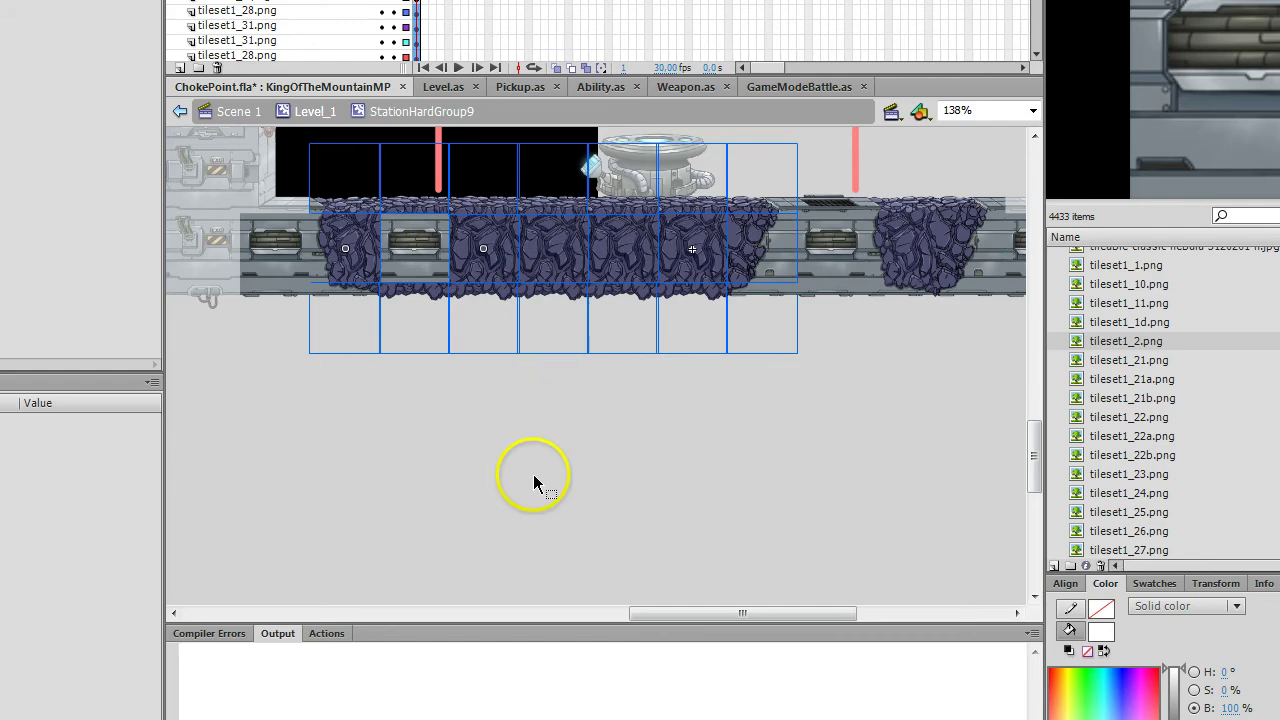
pyautogui.scroll(4, 538, 476)
pyautogui.scroll(-2, 580, 430)
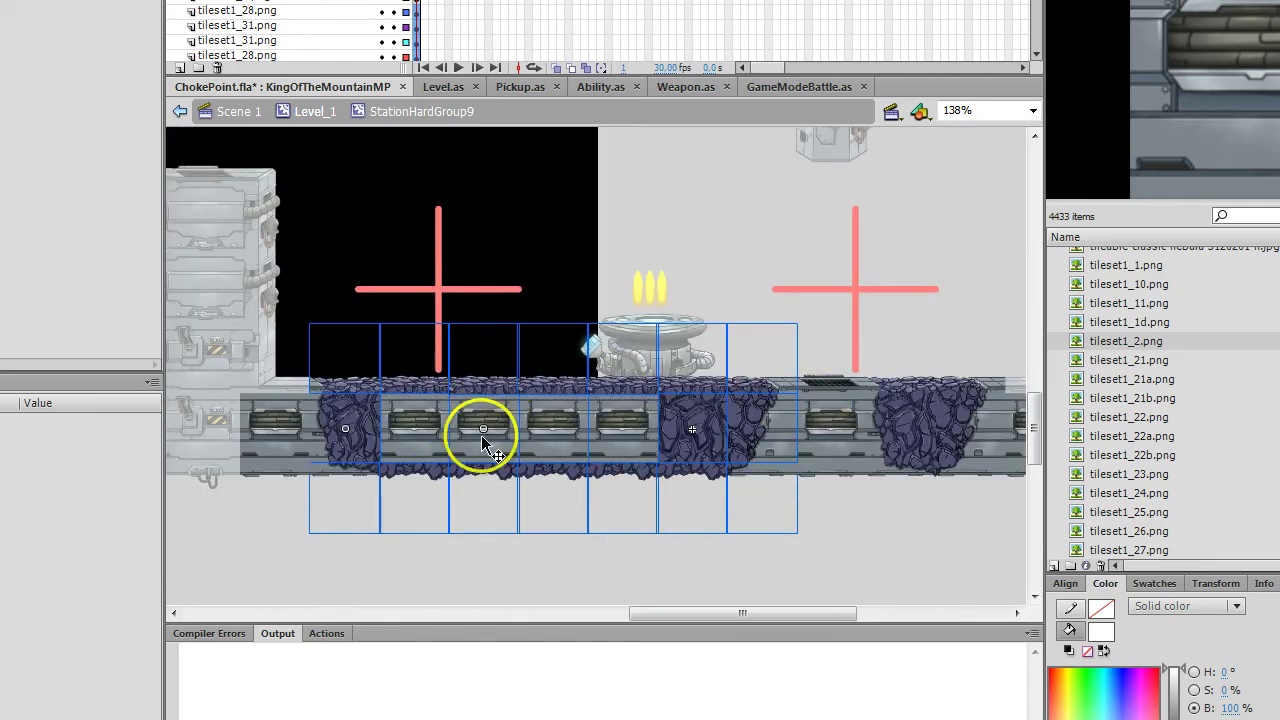
# Delete the tileset1_2.png entry from the right-wall names array, save, and return to Flash
pyautogui.hotkey('alt', 'Tab')
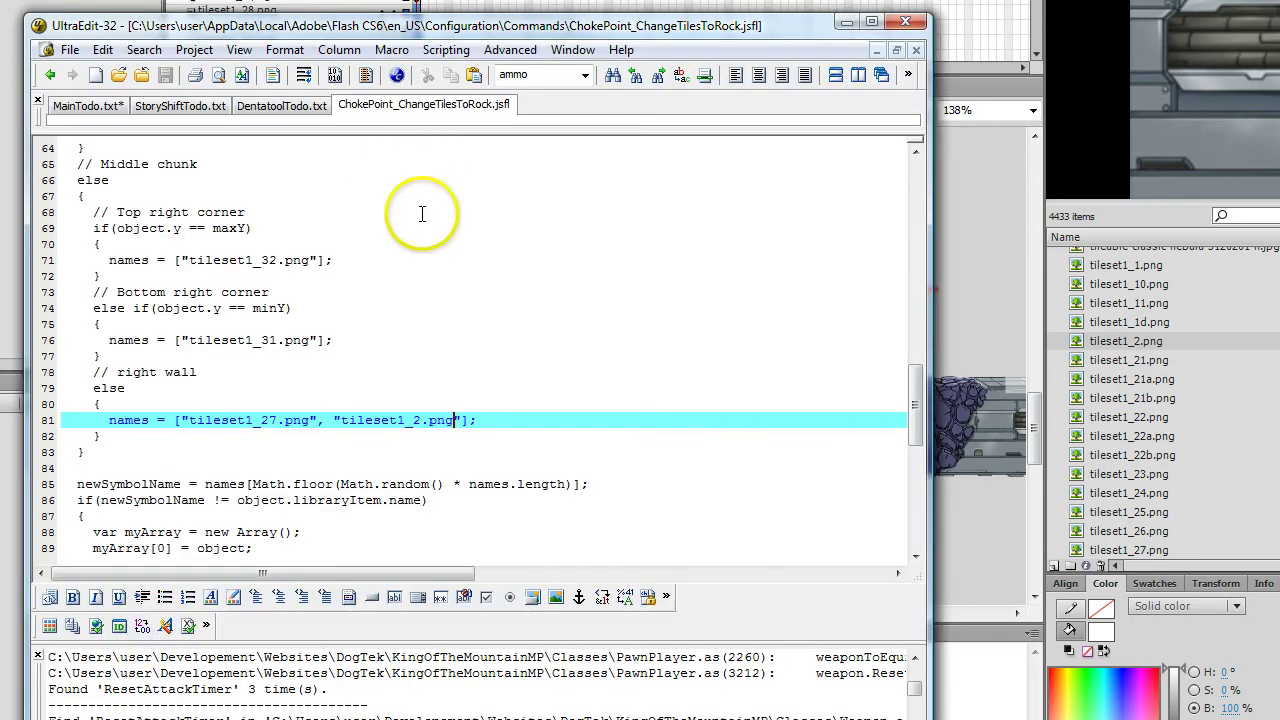
pyautogui.click(318, 420)
pyautogui.hotkey('shift', 'End')
pyautogui.hotkey('shift', 'Left')
pyautogui.hotkey('shift', 'Left')
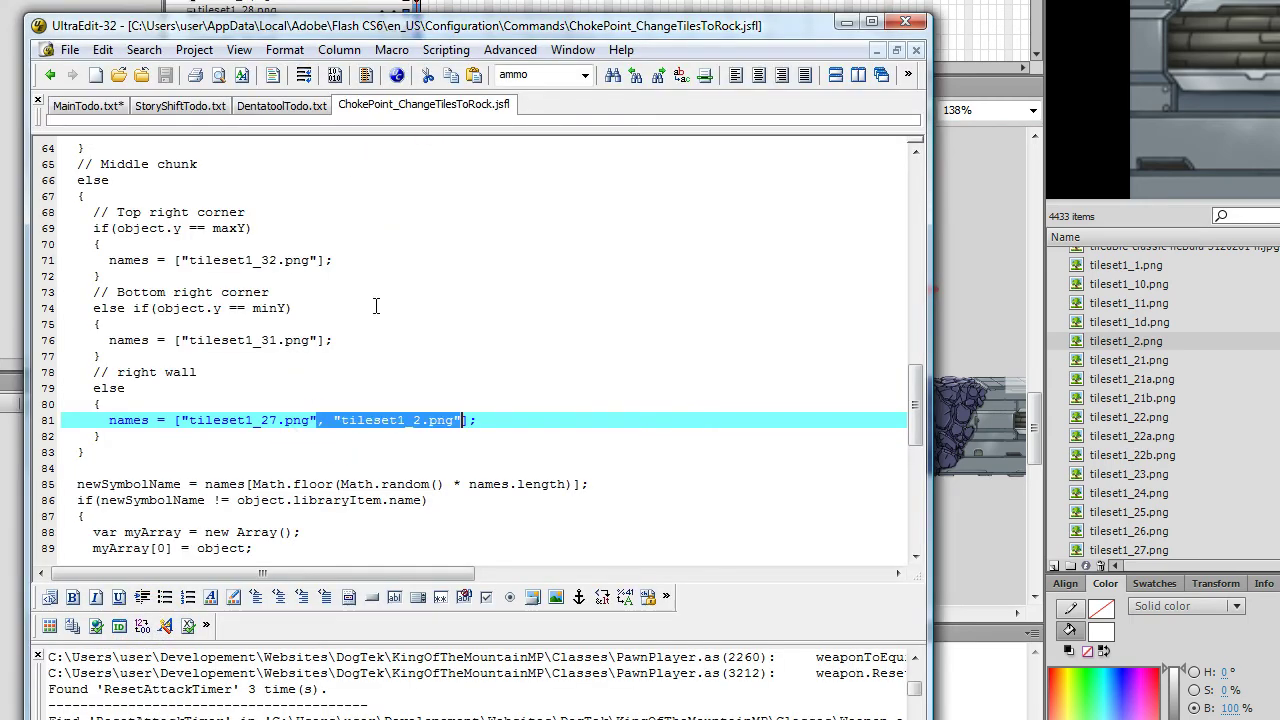
pyautogui.press('Delete')
pyautogui.hotkey('ctrl', 's')
pyautogui.hotkey('alt', 'Tab')
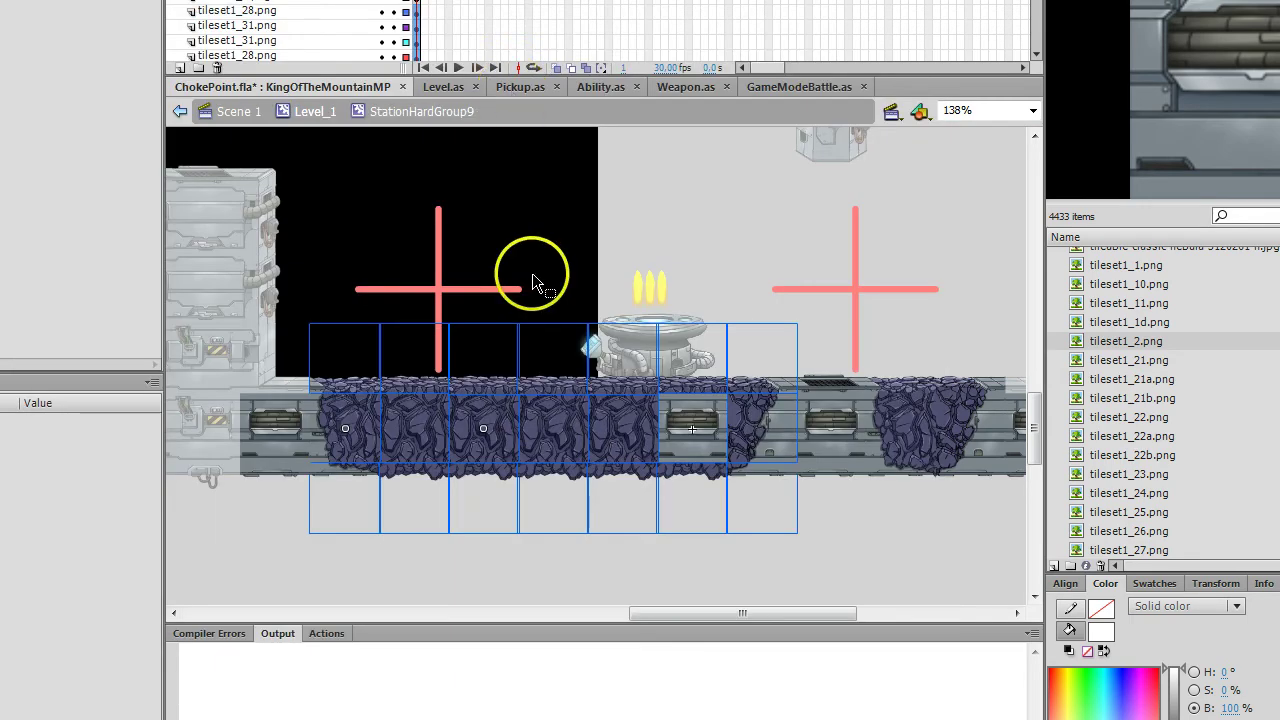
# Deselect the swapped tiles and scroll along the platform to inspect the rock stretch
pyautogui.click(657, 578)
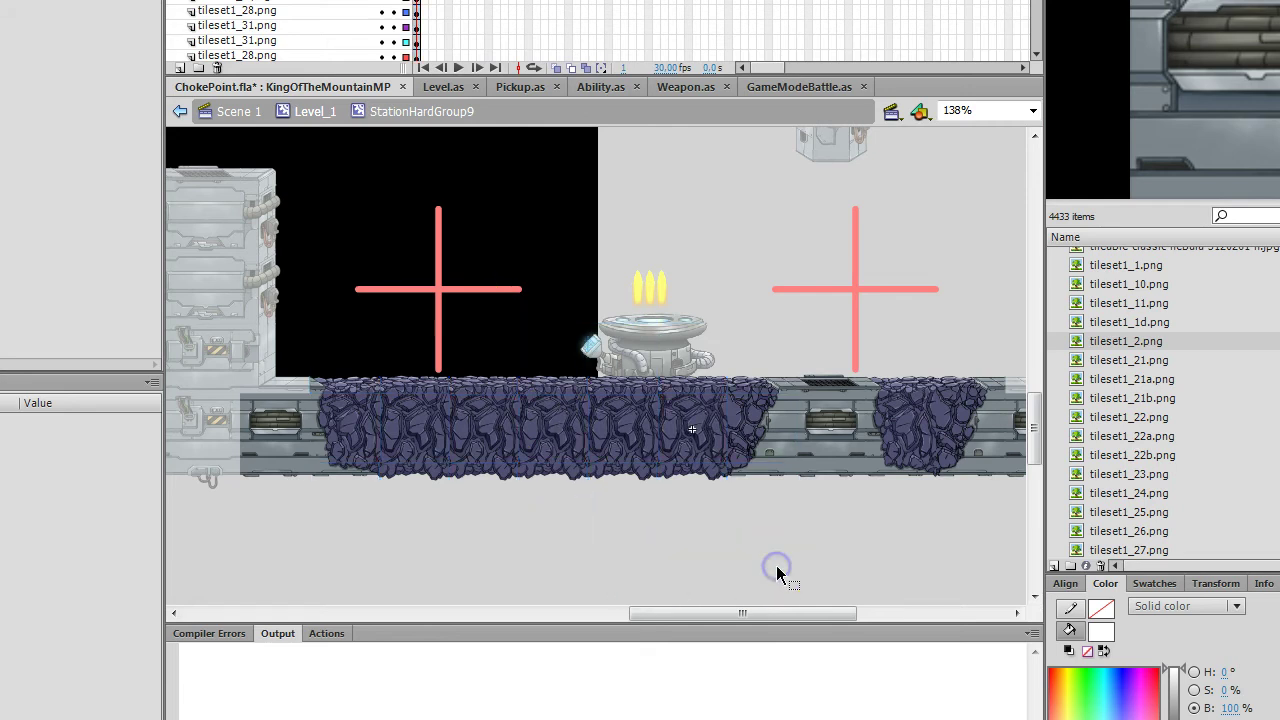
pyautogui.moveTo(777, 612)
pyautogui.mouseDown()
pyautogui.moveTo(850, 623)
pyautogui.moveTo(797, 623)
pyautogui.mouseUp()
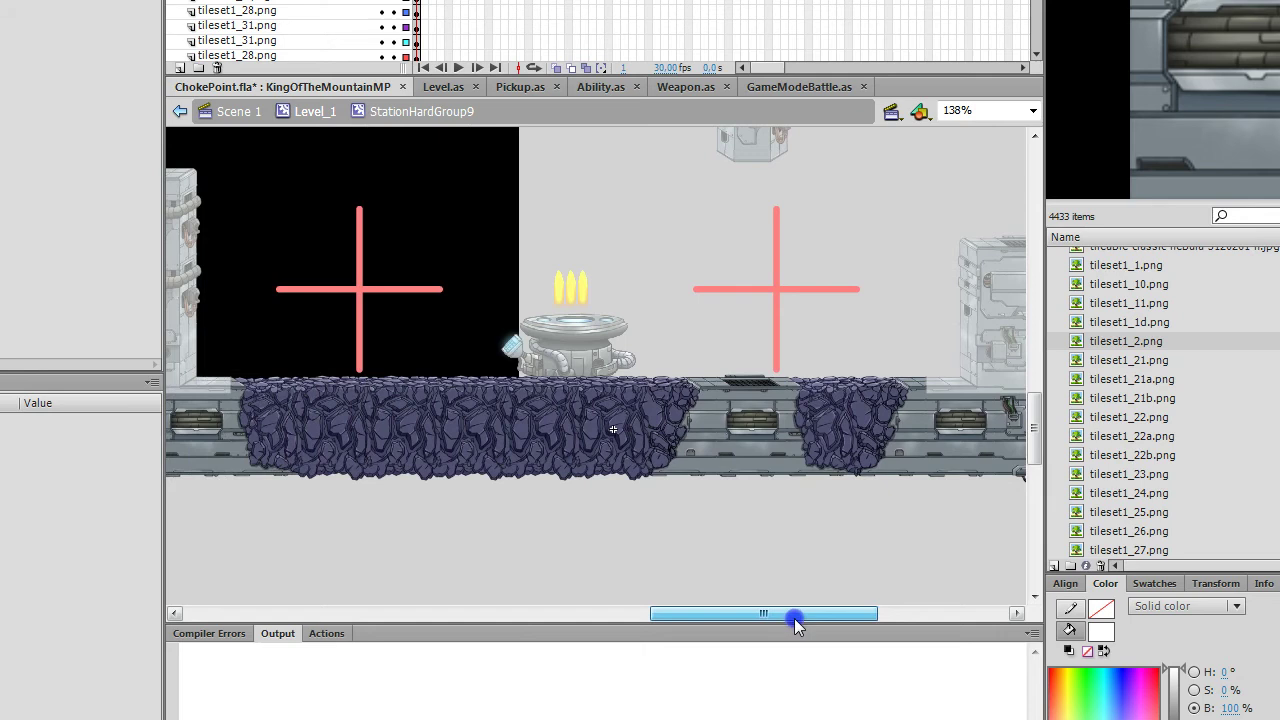
pyautogui.moveTo(797, 623); pyautogui.dragTo(793, 620)
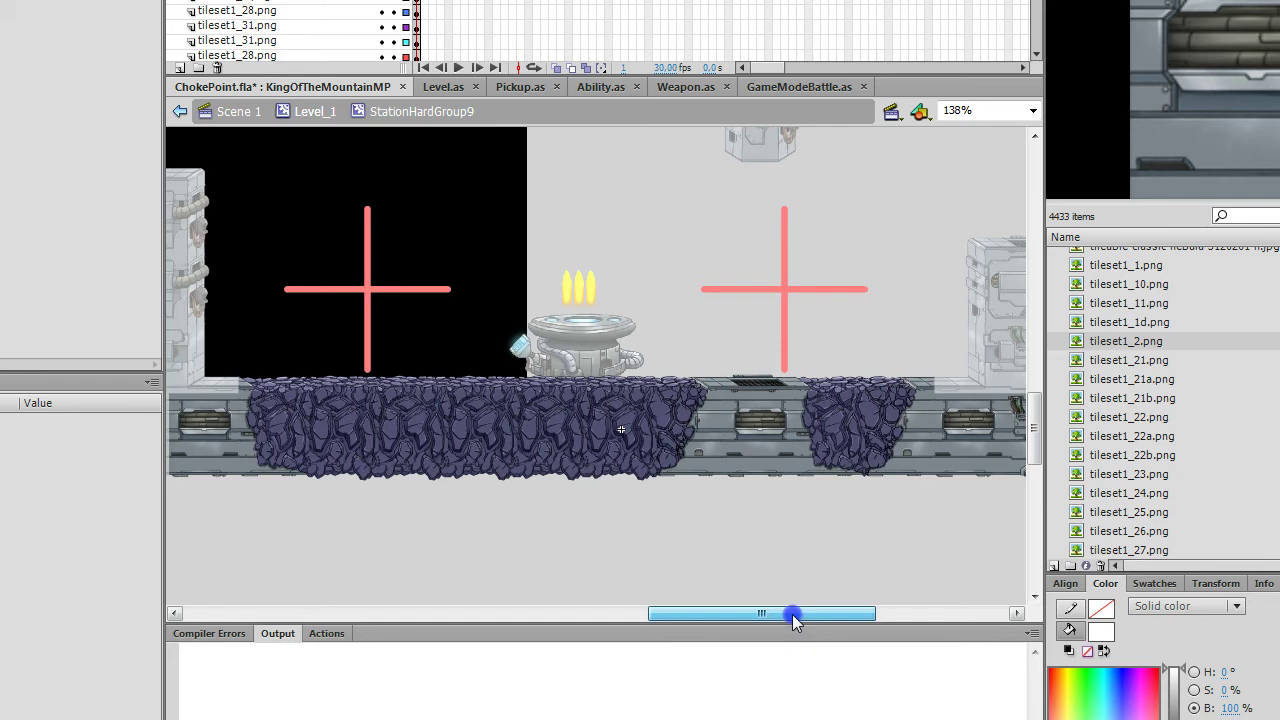
pyautogui.moveTo(793, 620); pyautogui.dragTo(762, 619)
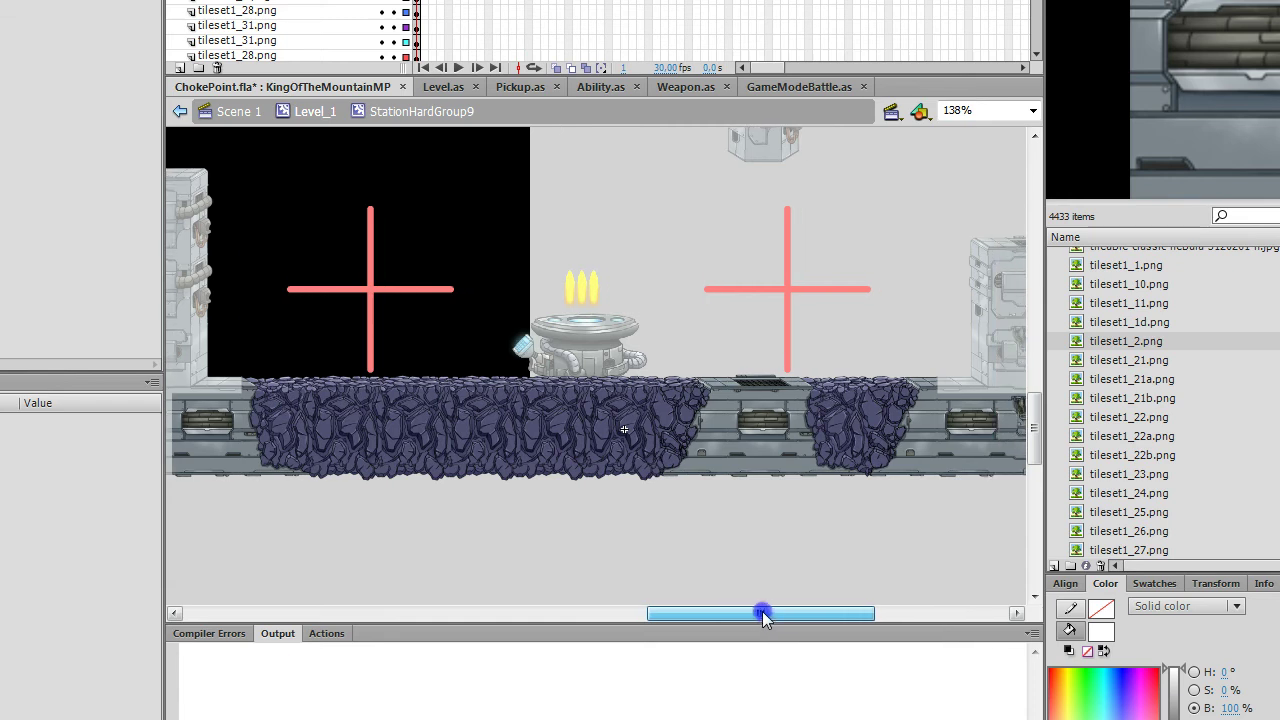